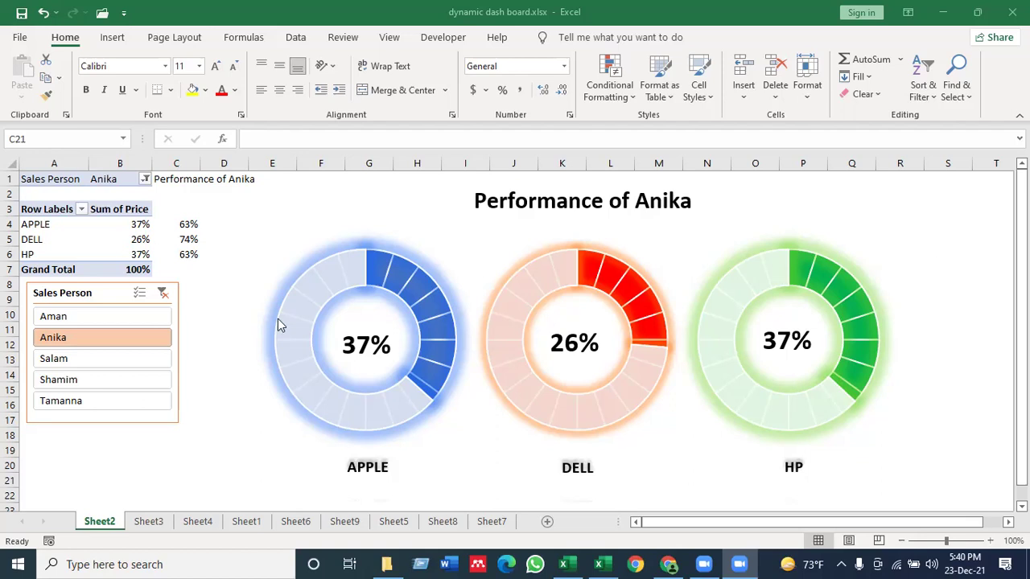
Cycle the Sales Person slicer through each name so the title, pivot and rings update
click(70, 364)
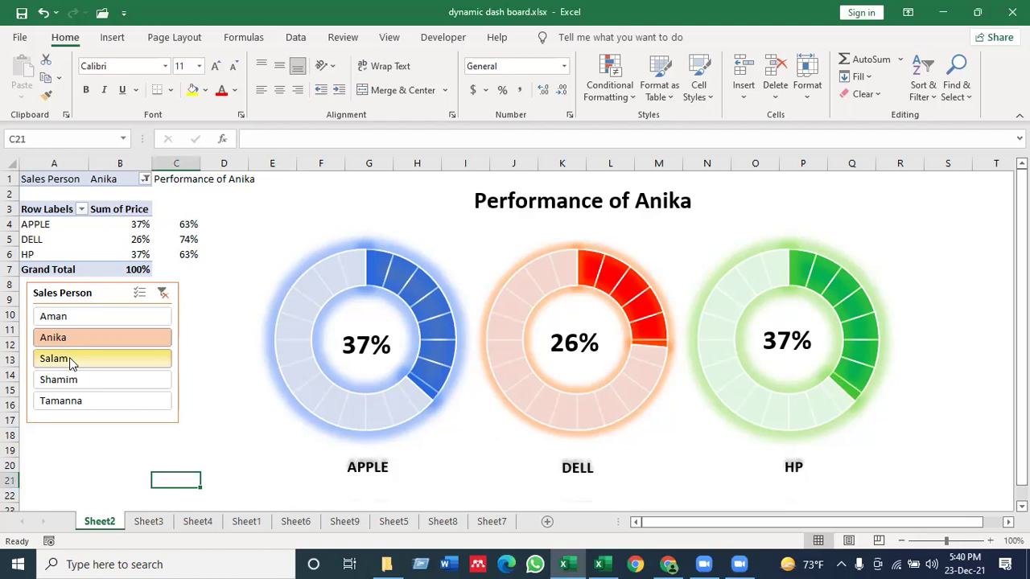
click(71, 364)
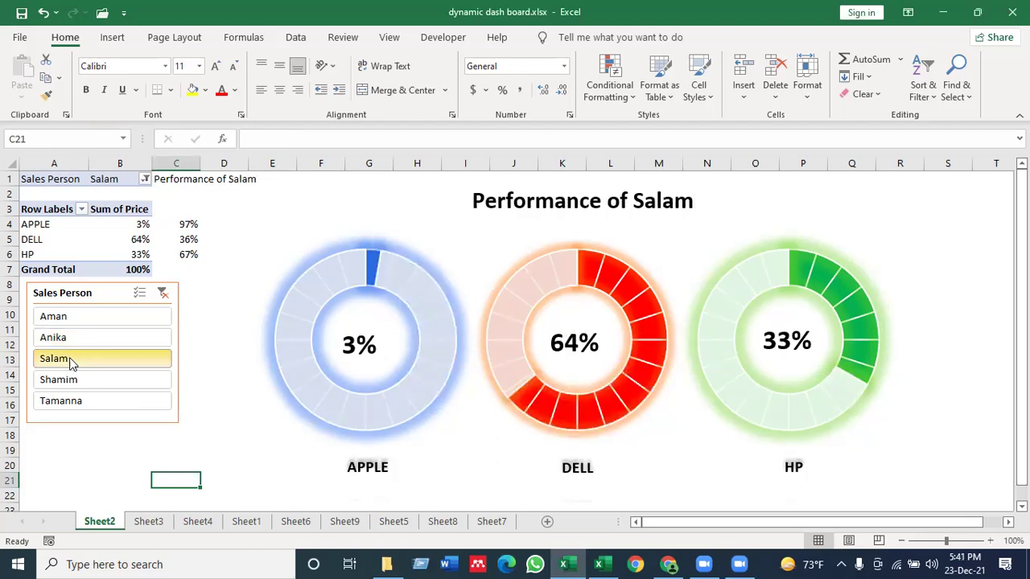
click(78, 336)
click(92, 320)
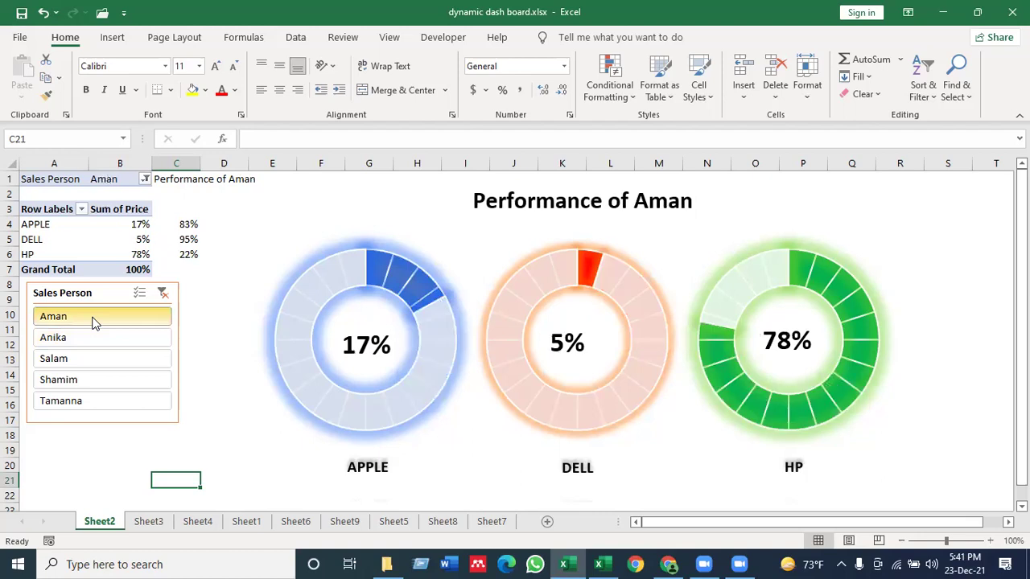
click(98, 336)
click(98, 360)
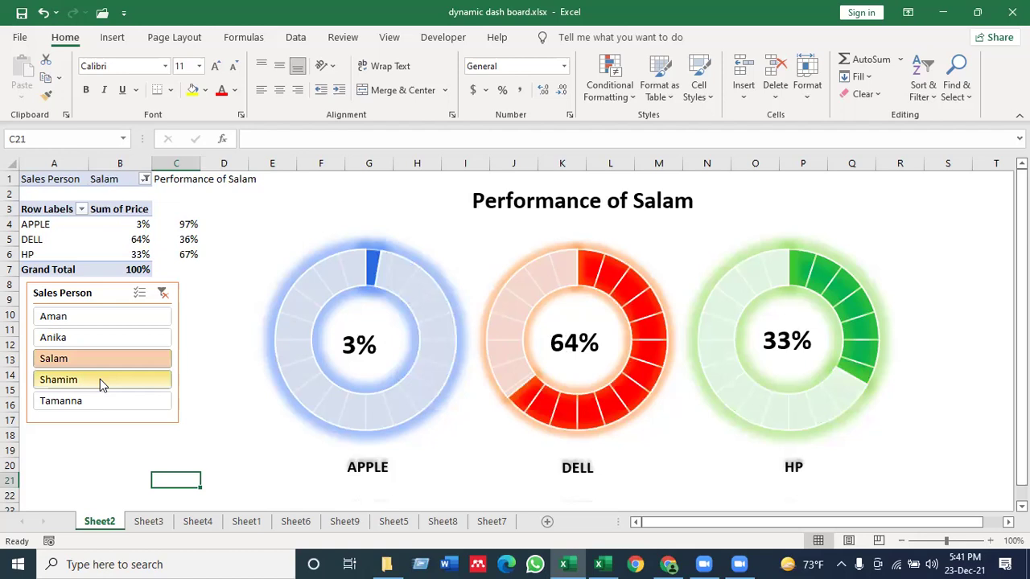
click(100, 379)
click(100, 397)
click(103, 383)
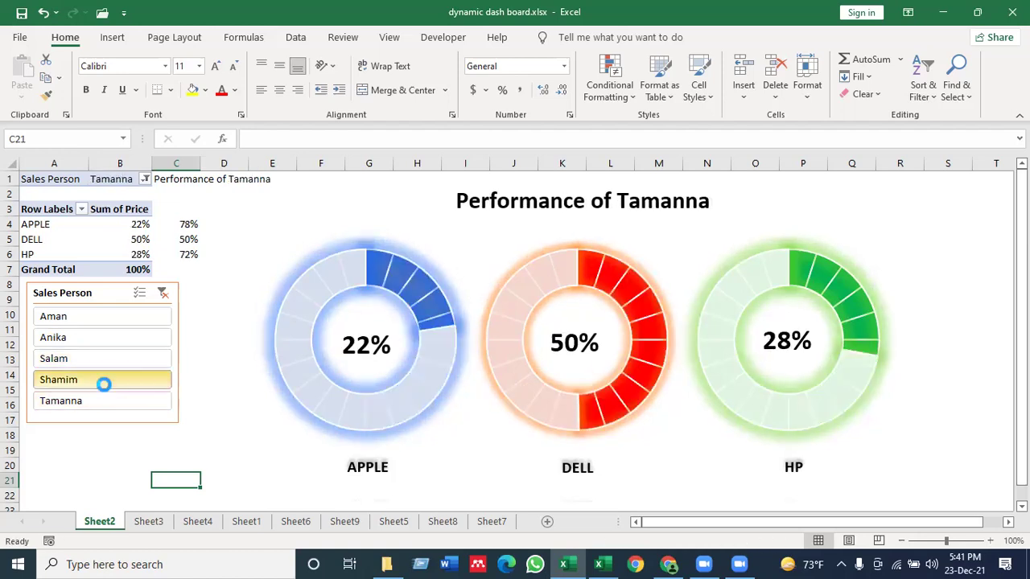
click(103, 362)
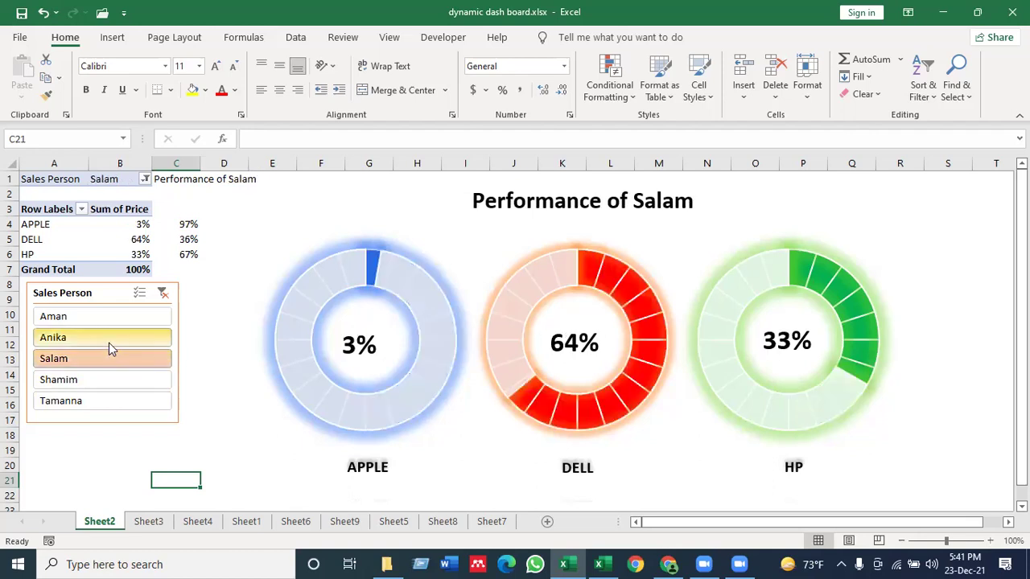
click(108, 343)
click(113, 318)
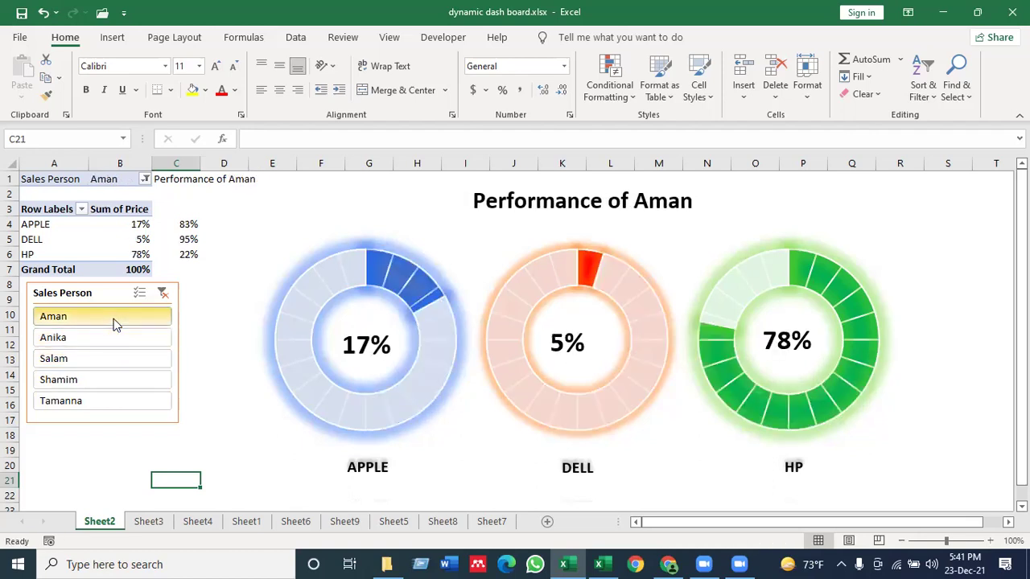
click(111, 339)
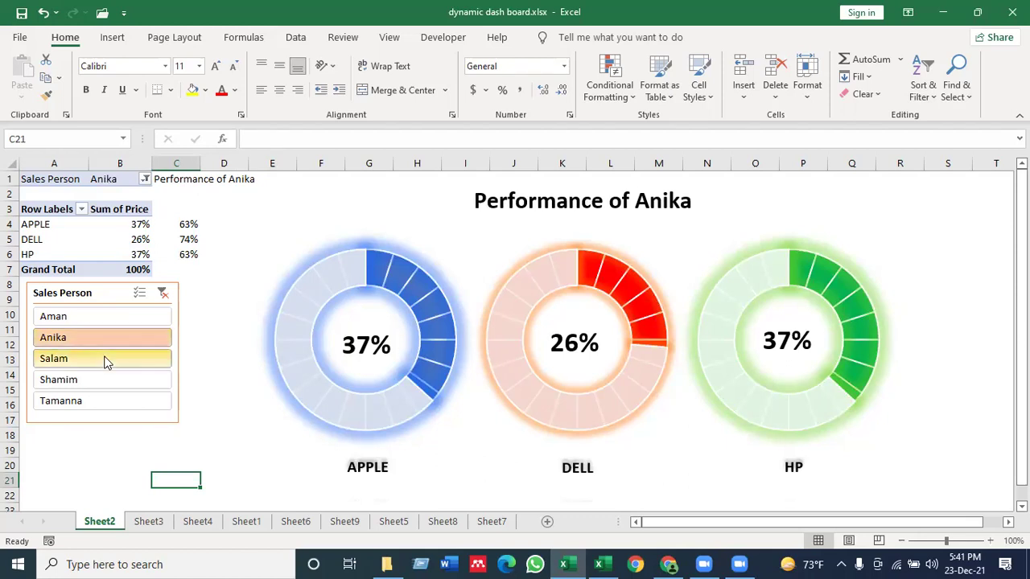
click(104, 362)
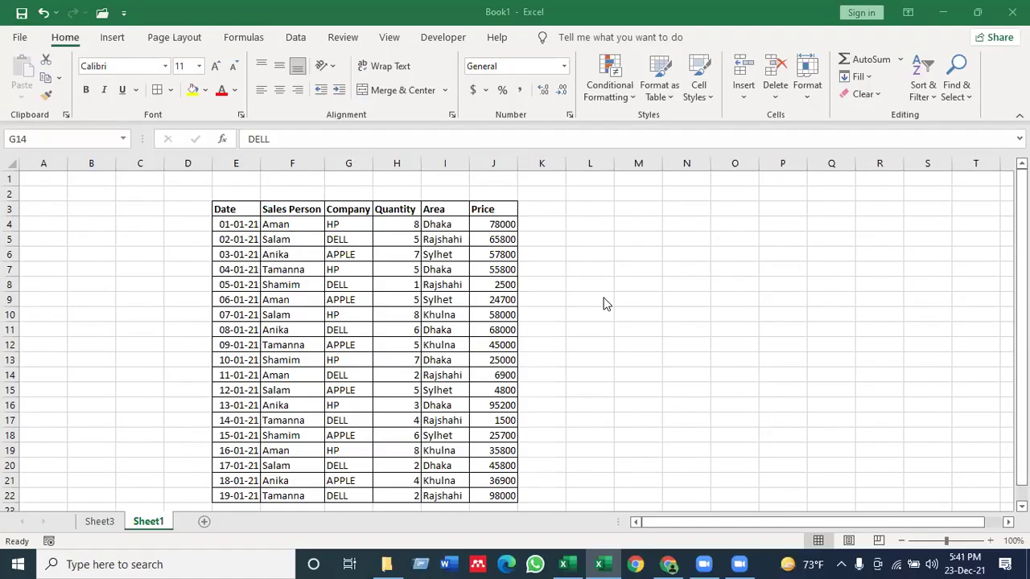
On Book1 Sheet1, point out table values such as Price 6900 and Quantity 8
click(604, 296)
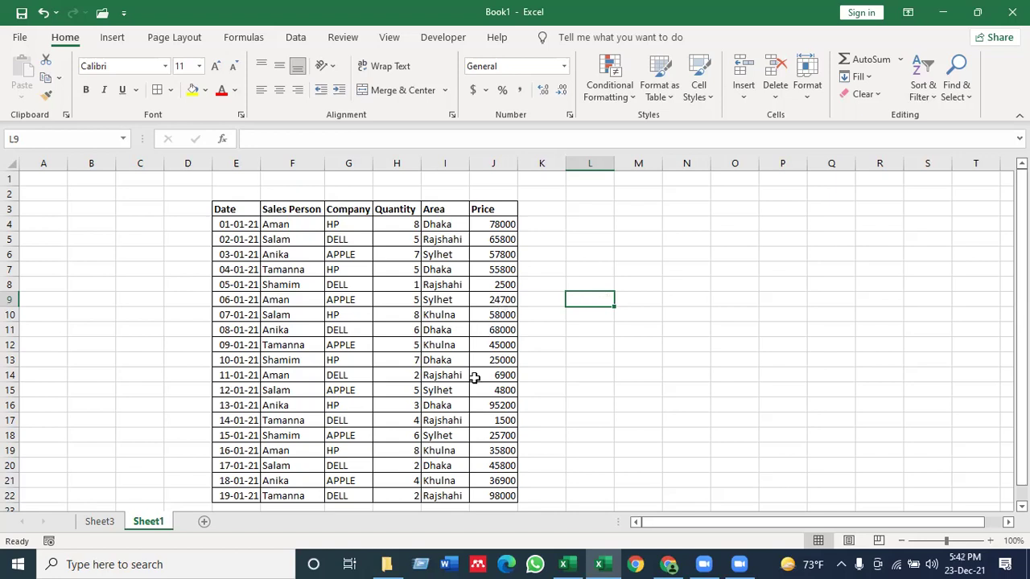
click(492, 375)
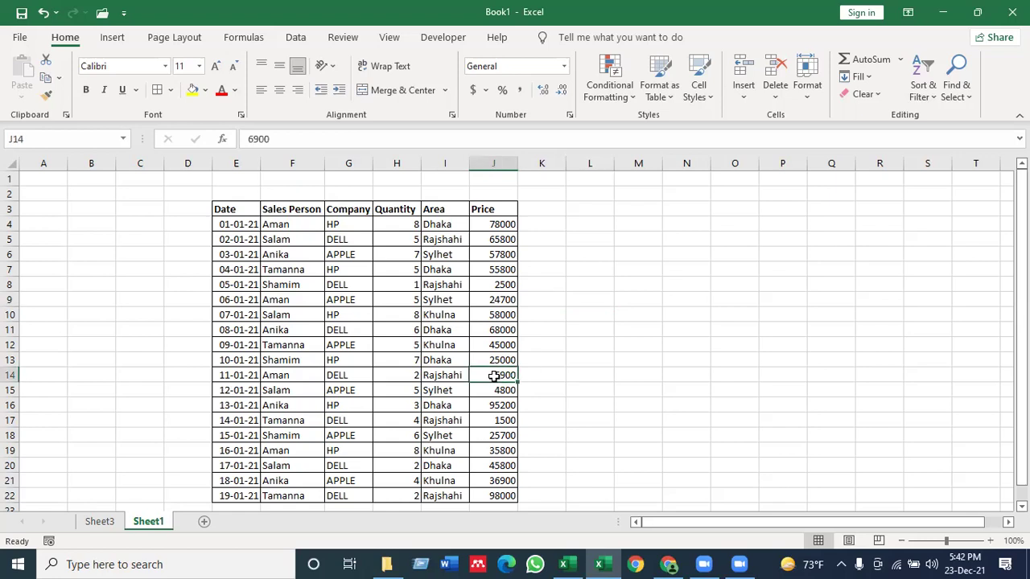
click(588, 355)
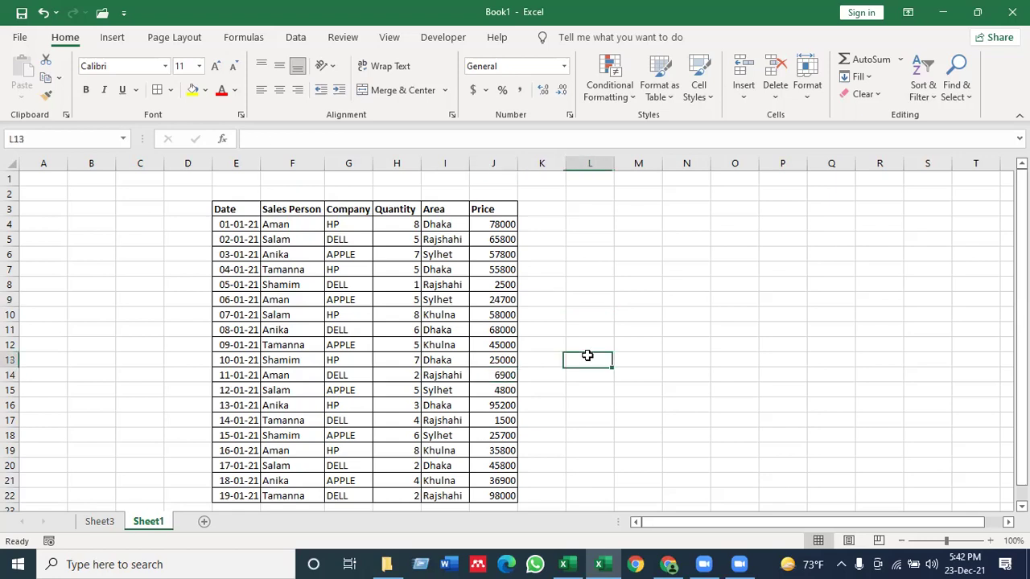
click(387, 316)
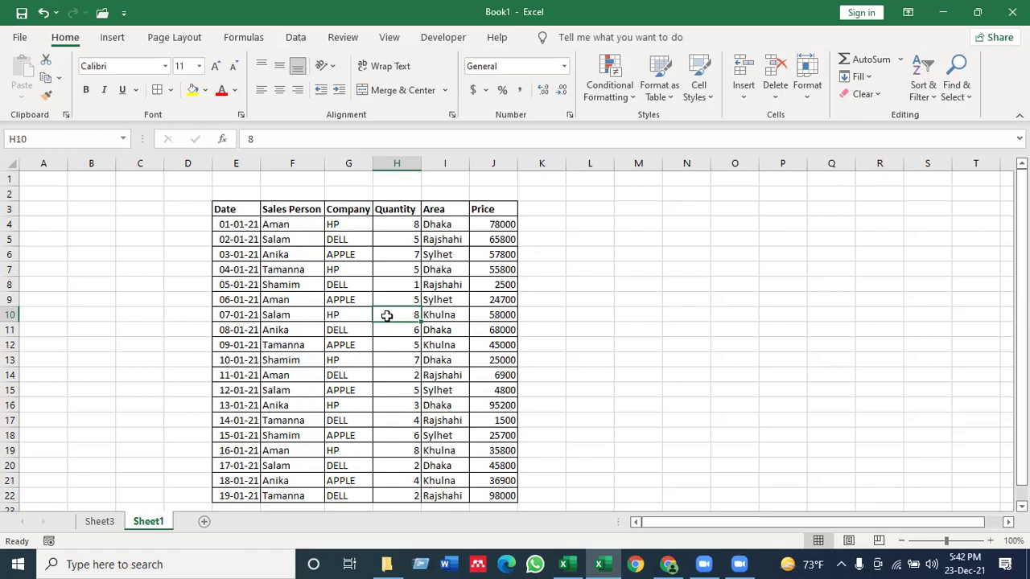
click(685, 291)
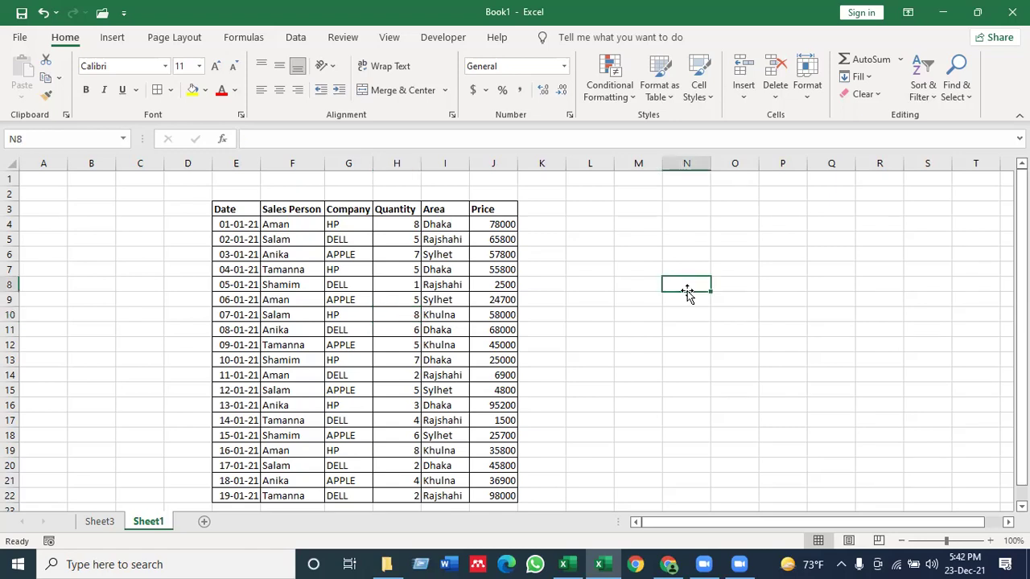
Point out the HP and DELL Company entries and their Sales Person cells
click(378, 319)
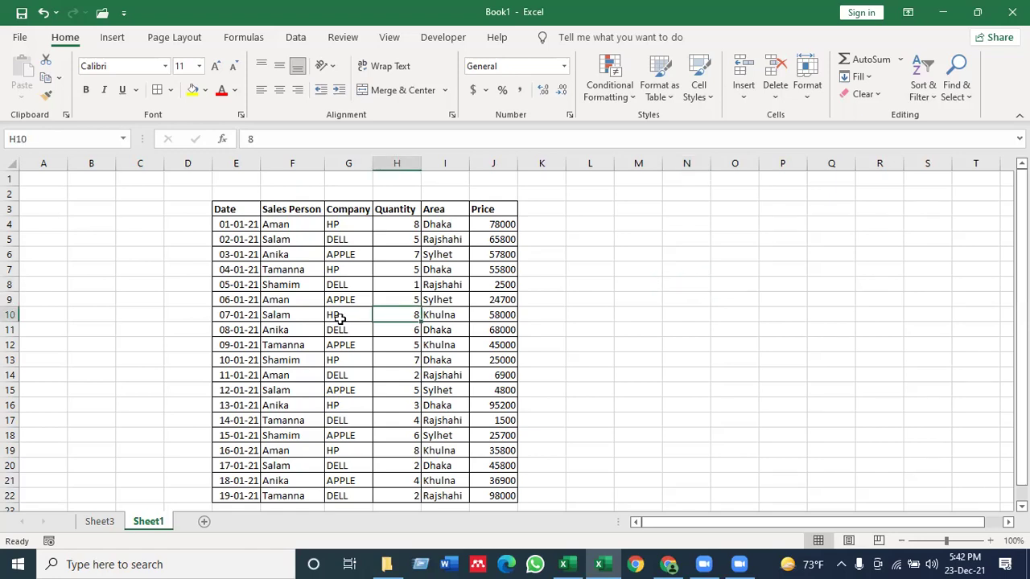
click(339, 317)
click(288, 313)
click(289, 298)
click(366, 287)
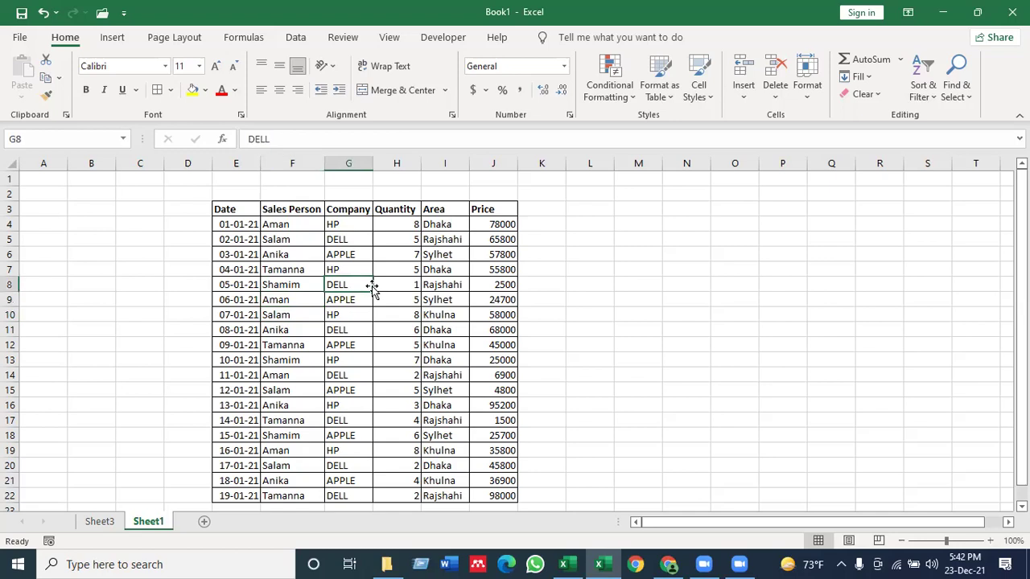
click(279, 258)
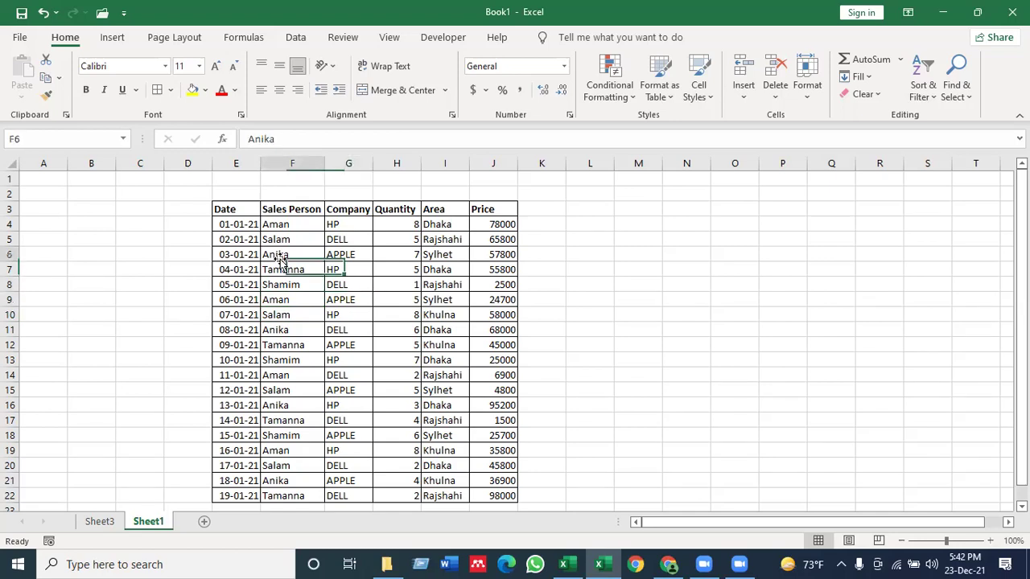
click(116, 39)
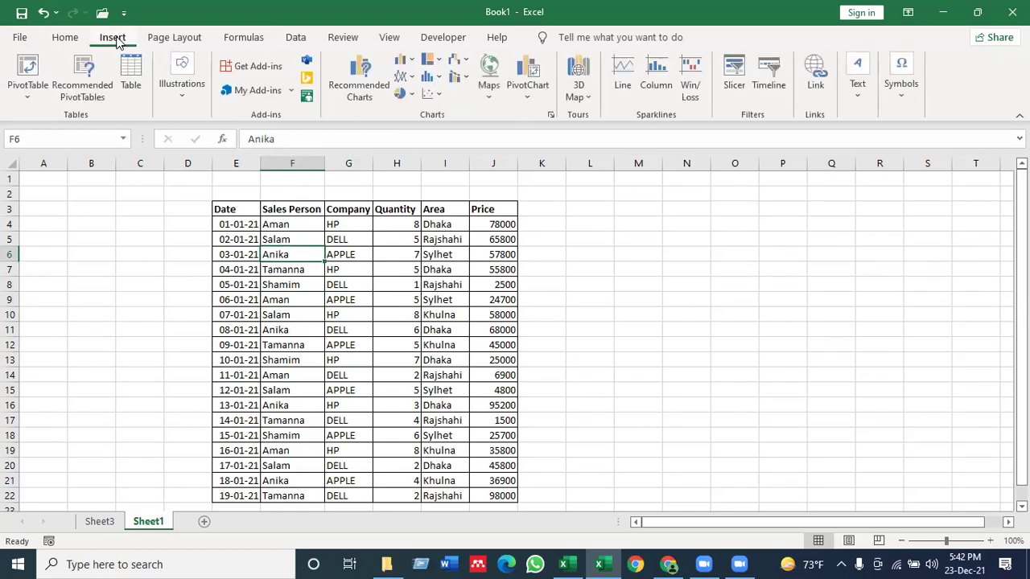
Create a PivotTable from Sheet1!$E$3:$J$22 on a New Worksheet
click(28, 68)
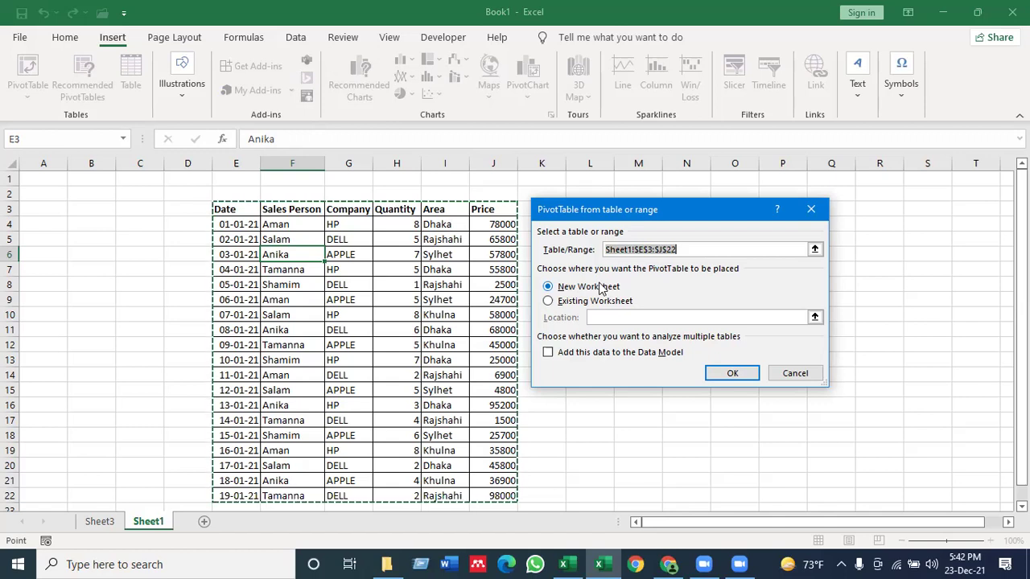
click(733, 375)
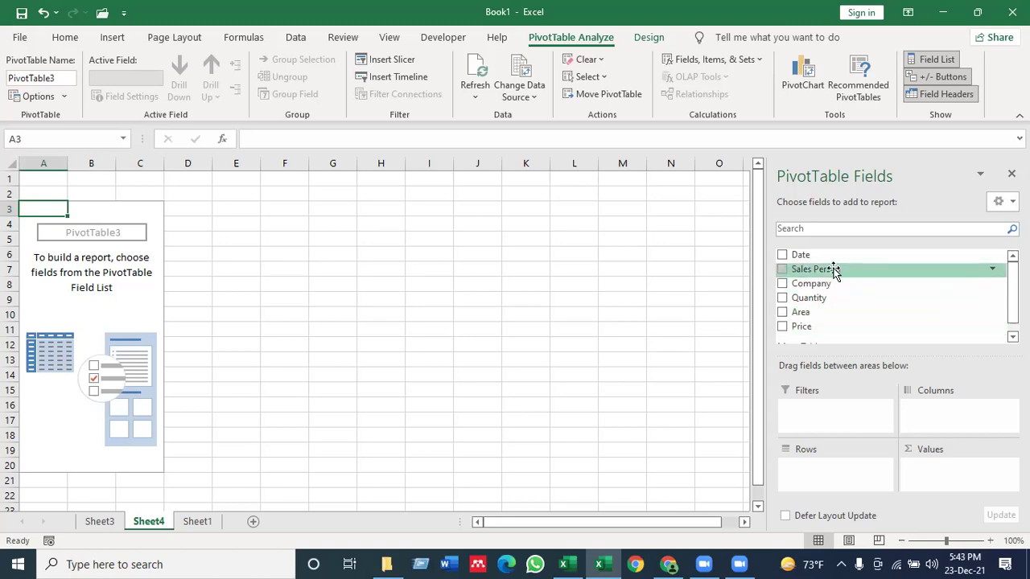
Lay out the pivot with Sales Person in Filters, Sum of Price in Values and Company in Rows
drag(834, 272, 822, 410)
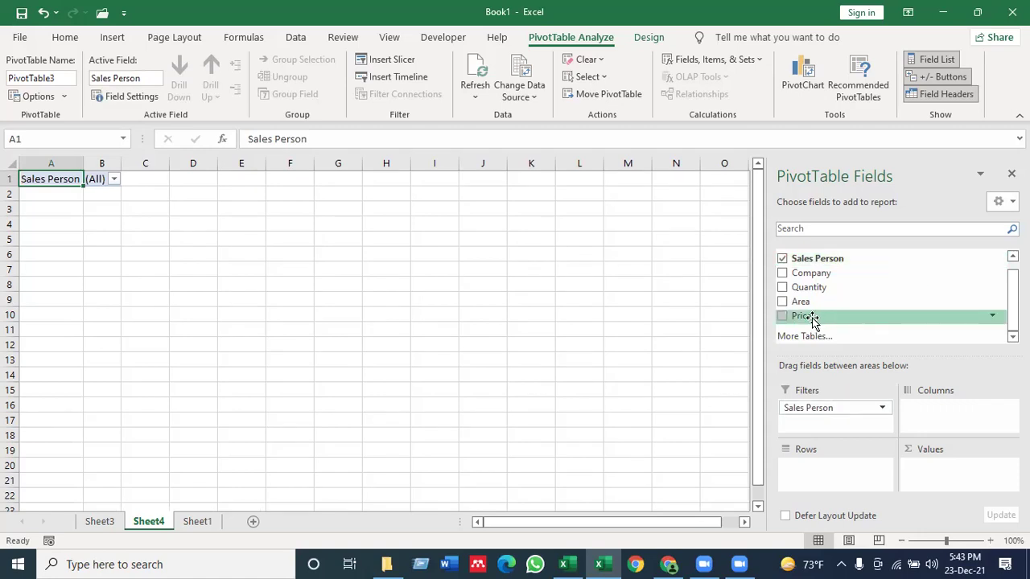
drag(812, 319, 923, 468)
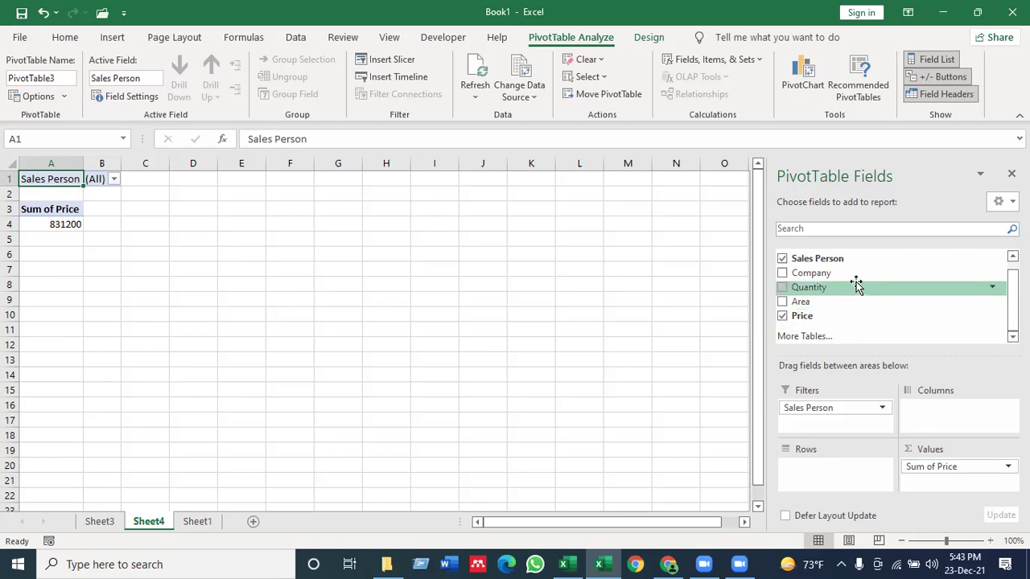
click(1012, 256)
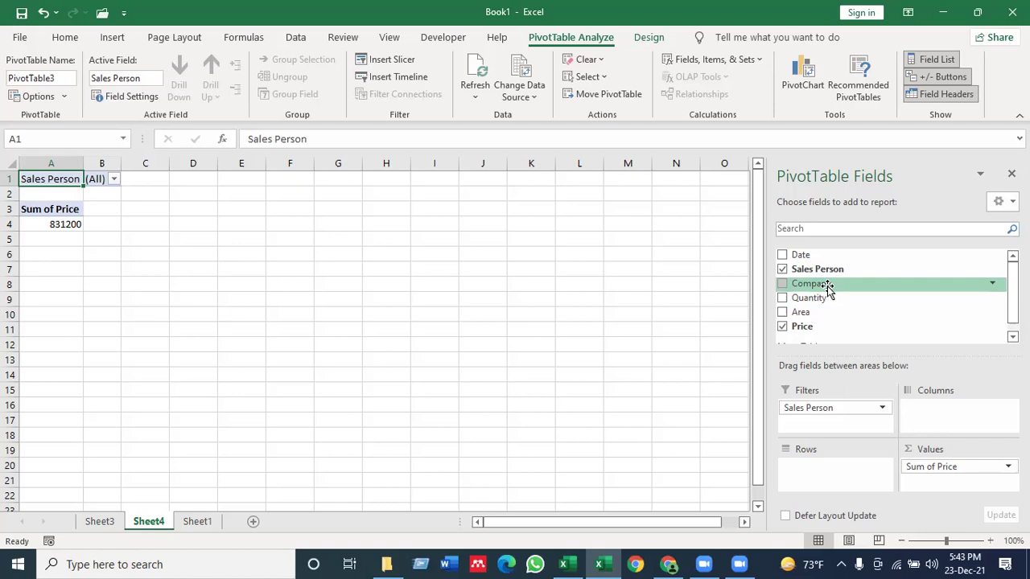
drag(826, 288, 804, 465)
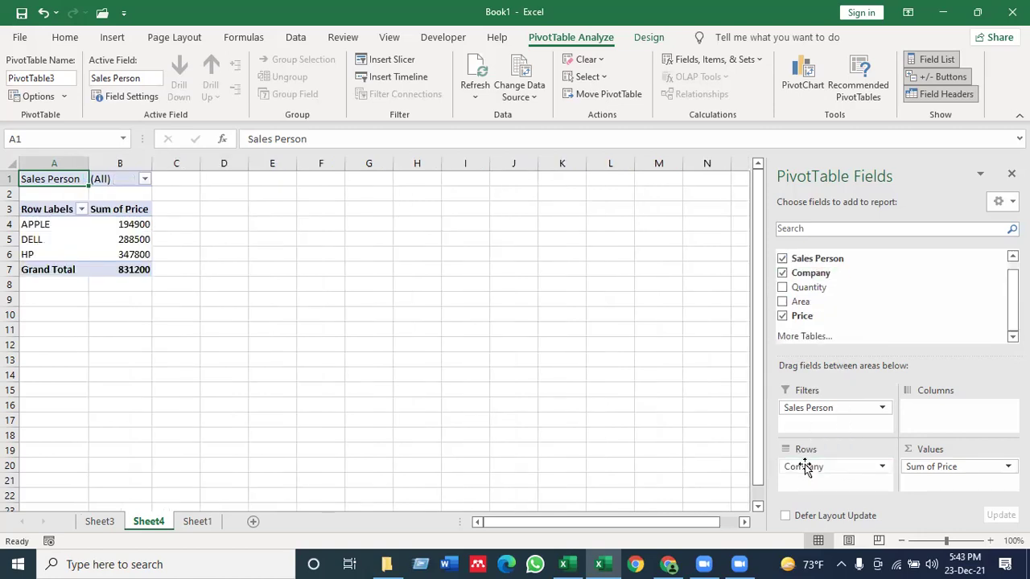
click(217, 299)
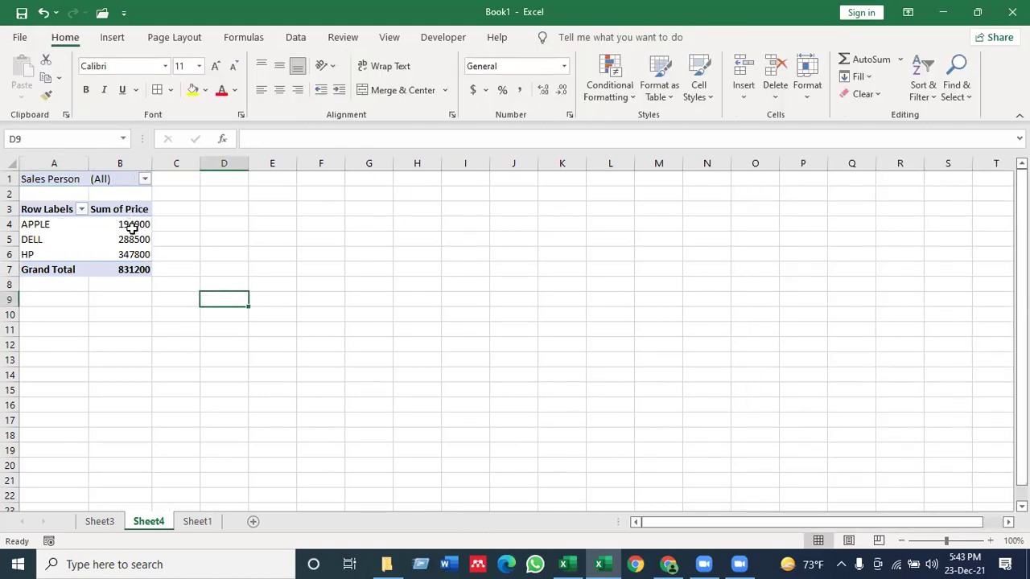
Show Sum of Price as % of Column Total: APPLE 23.45%, DELL 34.71%, HP 41.84%
mouse_move(132, 227)
click(243, 263)
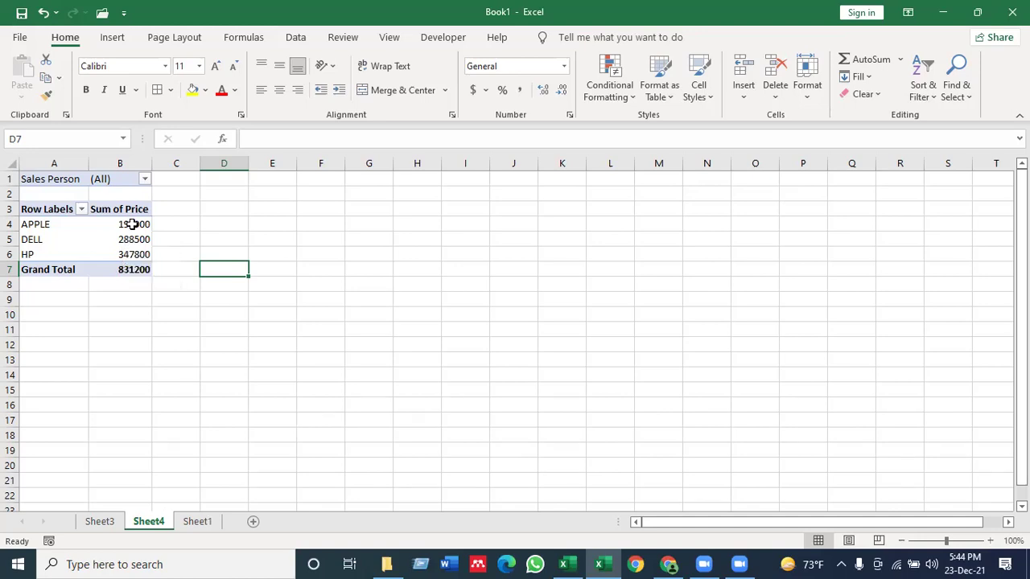
click(187, 226)
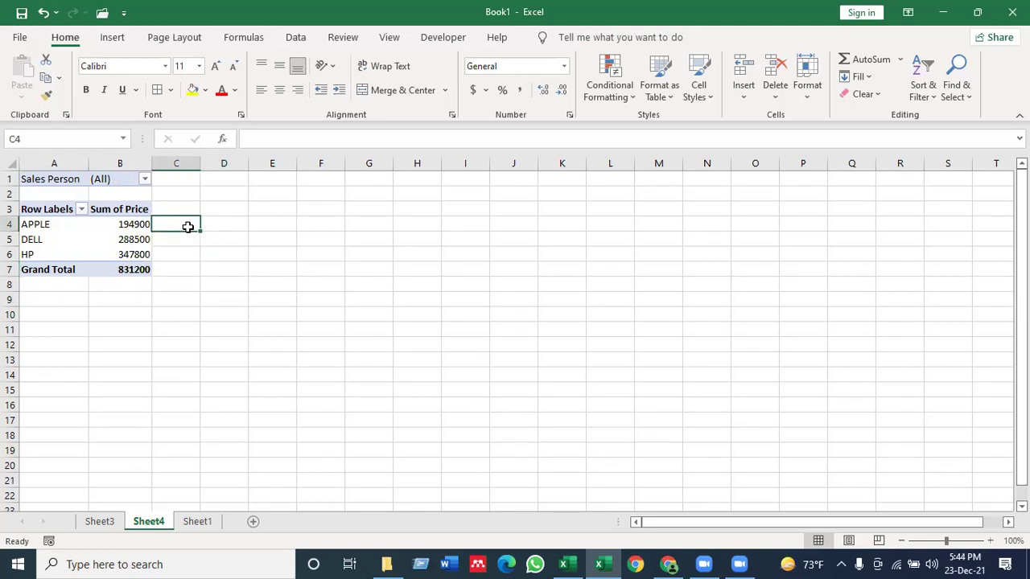
click(134, 225)
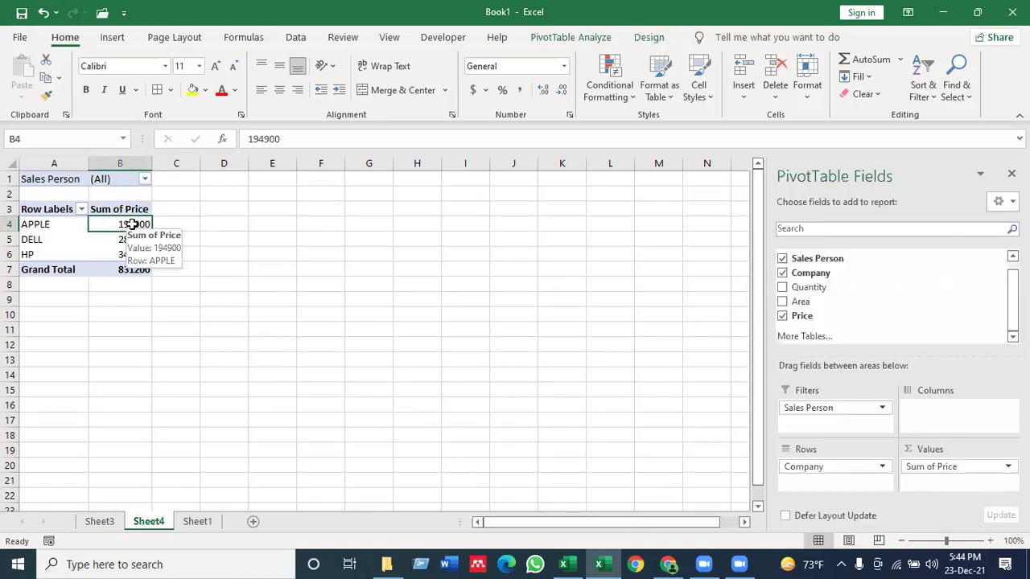
right_click(134, 225)
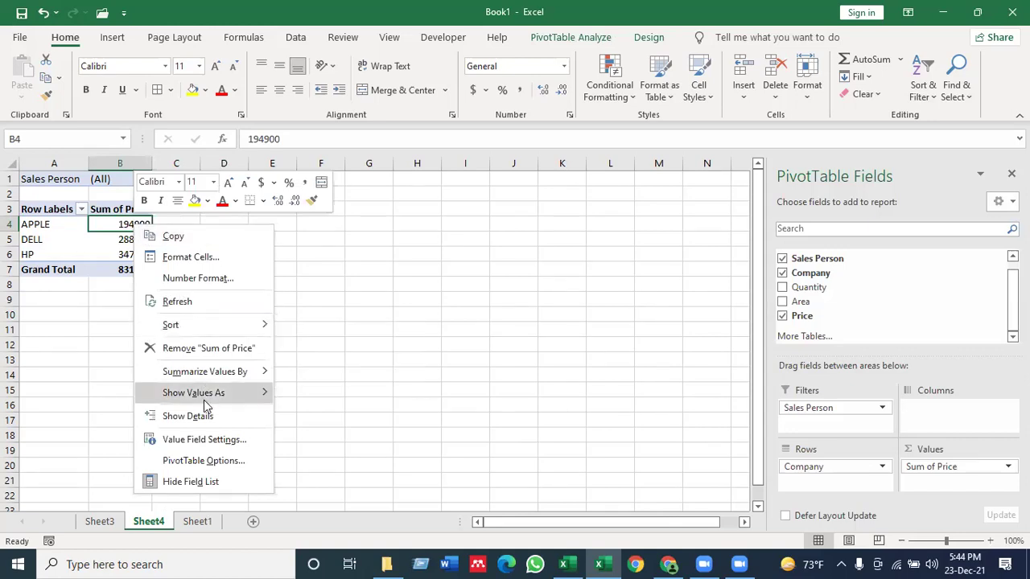
mouse_move(204, 399)
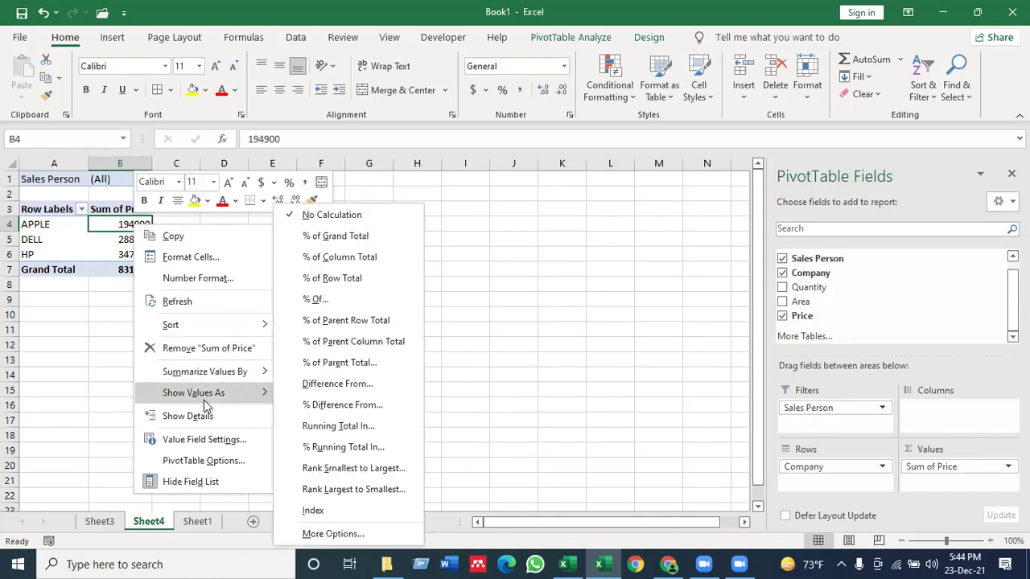
click(376, 258)
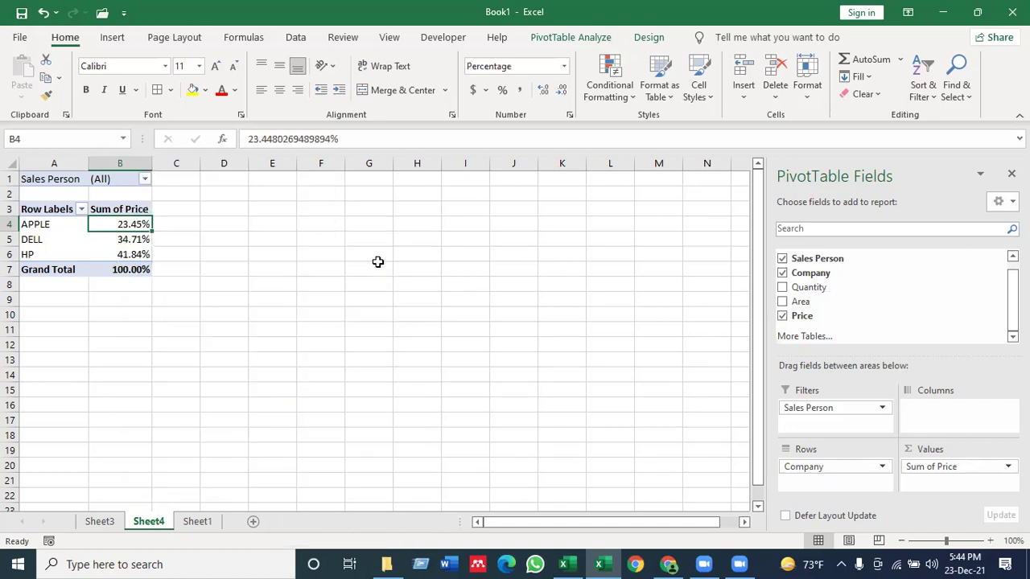
click(299, 286)
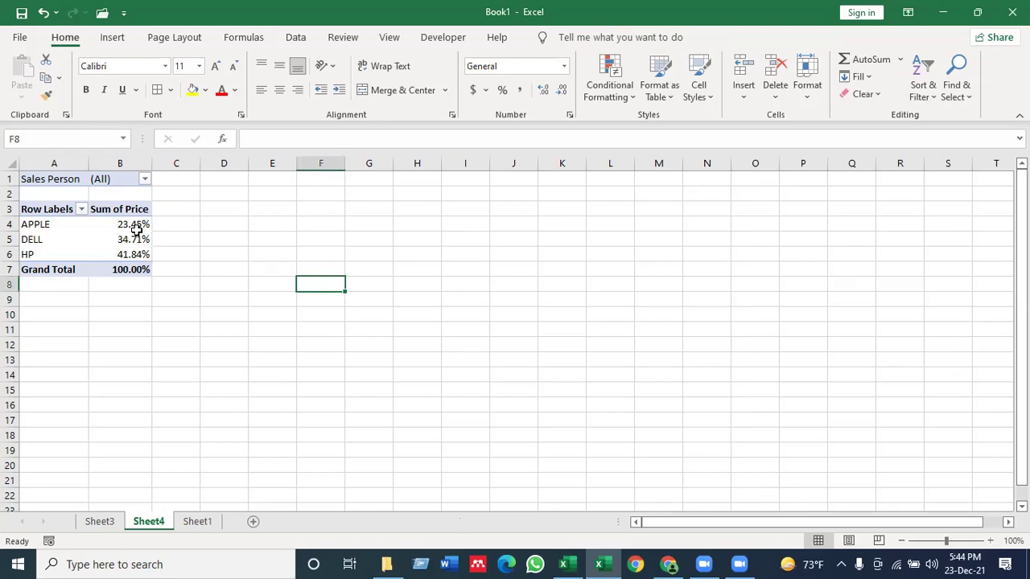
Format the pivot percentages B4:B7 as Percentage with 0 decimal places
mouse_move(136, 228)
drag(127, 223, 127, 270)
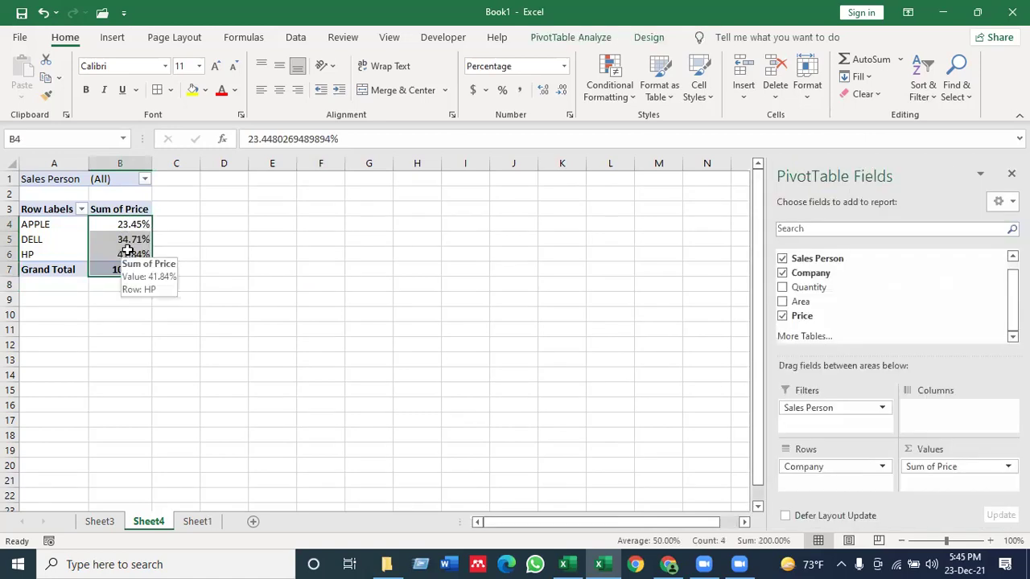
right_click(127, 253)
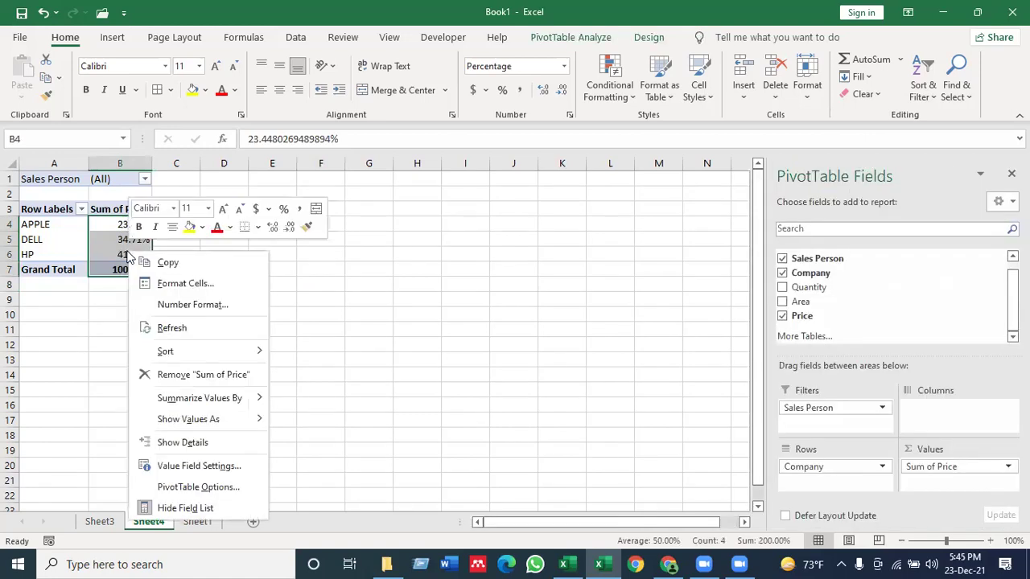
click(175, 286)
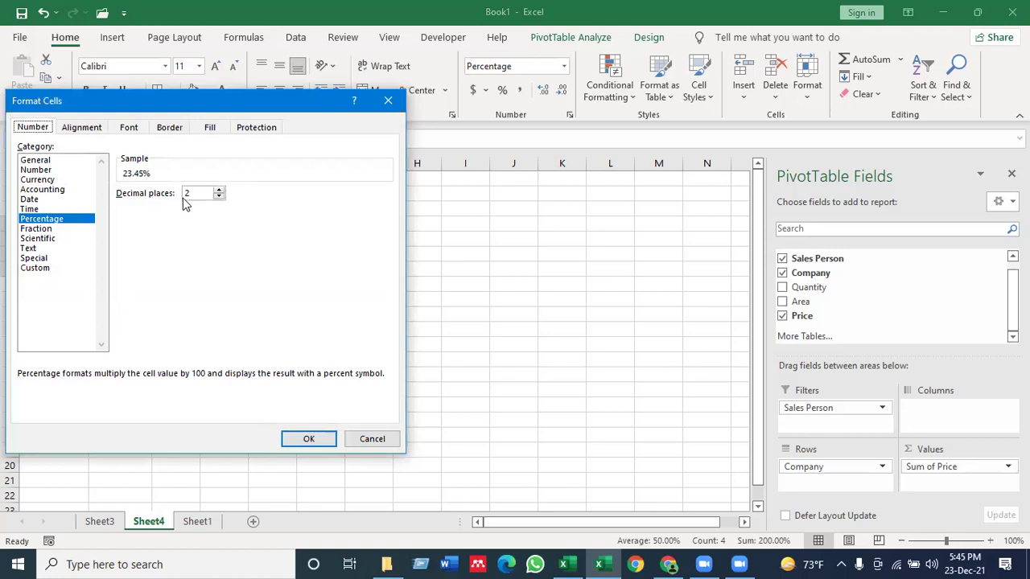
click(189, 195)
key(BackSpace)
text(0)
click(305, 443)
click(314, 370)
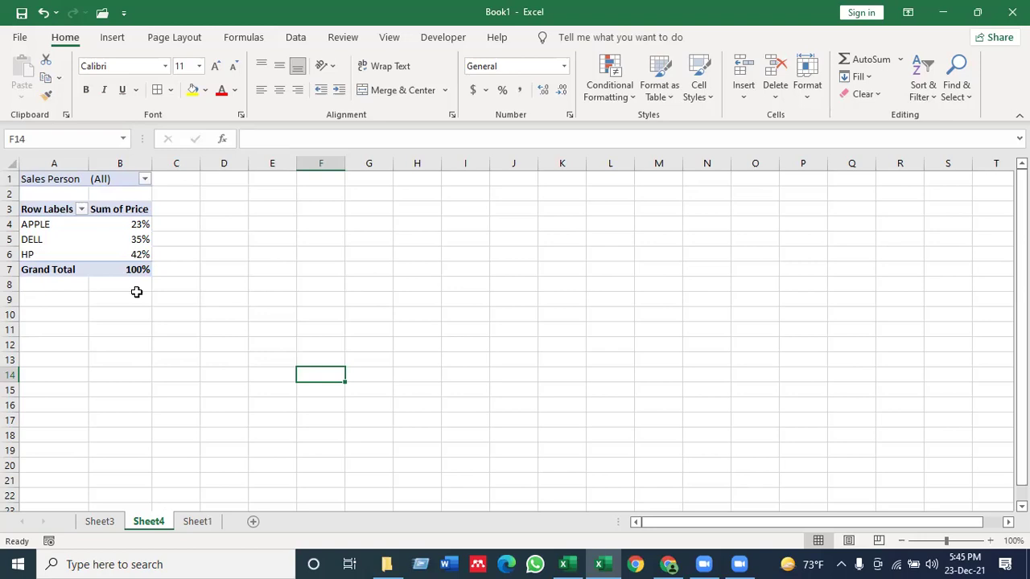
Enter =1-B4 in C4 in place of the GETPIVOTDATA reference, giving APPLE's remainder of 77%
click(174, 225)
text(=1)
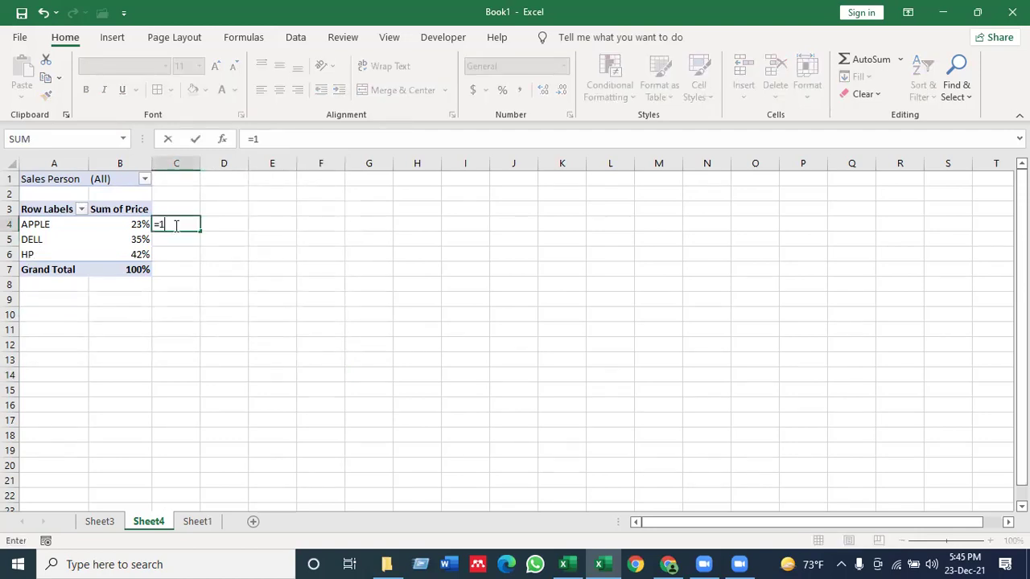
text(-)
click(136, 224)
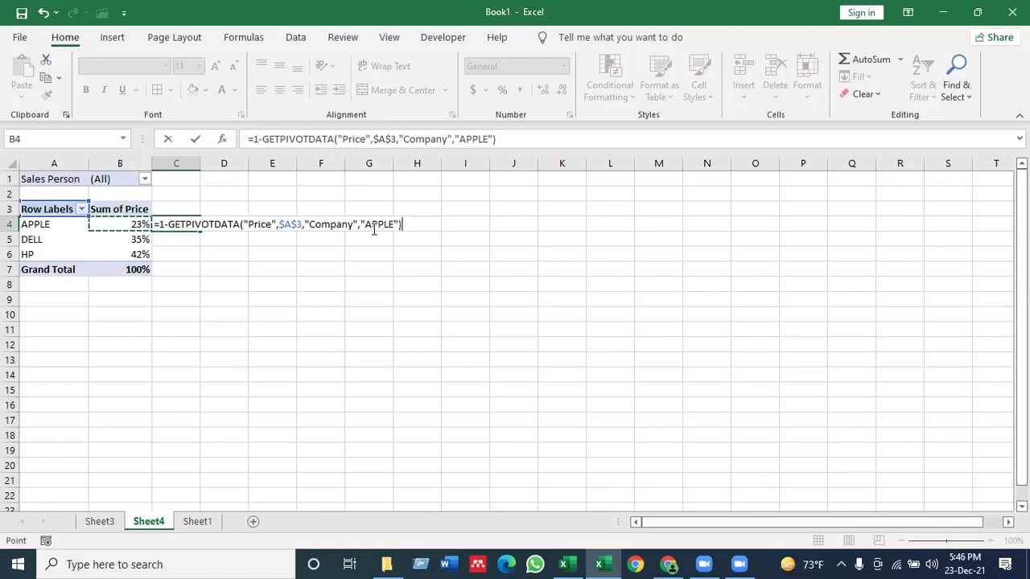
key(BackSpace)
key(BackSpace)
key(BackSpace)
key(BackSpace)
key(BackSpace)
key(BackSpace)
key(BackSpace)
key(BackSpace)
key(BackSpace)
key(BackSpace)
key(BackSpace)
key(BackSpace)
key(BackSpace)
key(BackSpace)
key(BackSpace)
key(BackSpace)
key(BackSpace)
key(BackSpace)
key(BackSpace)
key(BackSpace)
key(BackSpace)
key(BackSpace)
key(BackSpace)
key(BackSpace)
key(BackSpace)
key(BackSpace)
key(BackSpace)
key(BackSpace)
key(BackSpace)
key(BackSpace)
key(BackSpace)
key(BackSpace)
key(BackSpace)
key(BackSpace)
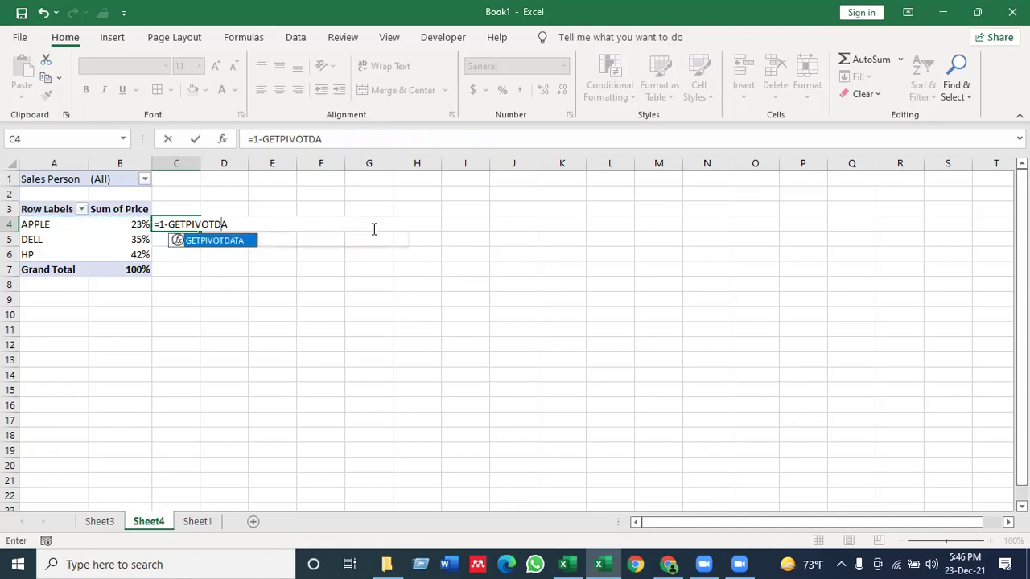
key(BackSpace)
key(BackSpace)
key(BackSpace)
key(BackSpace)
key(BackSpace)
key(BackSpace)
key(BackSpace)
key(BackSpace)
key(BackSpace)
key(BackSpace)
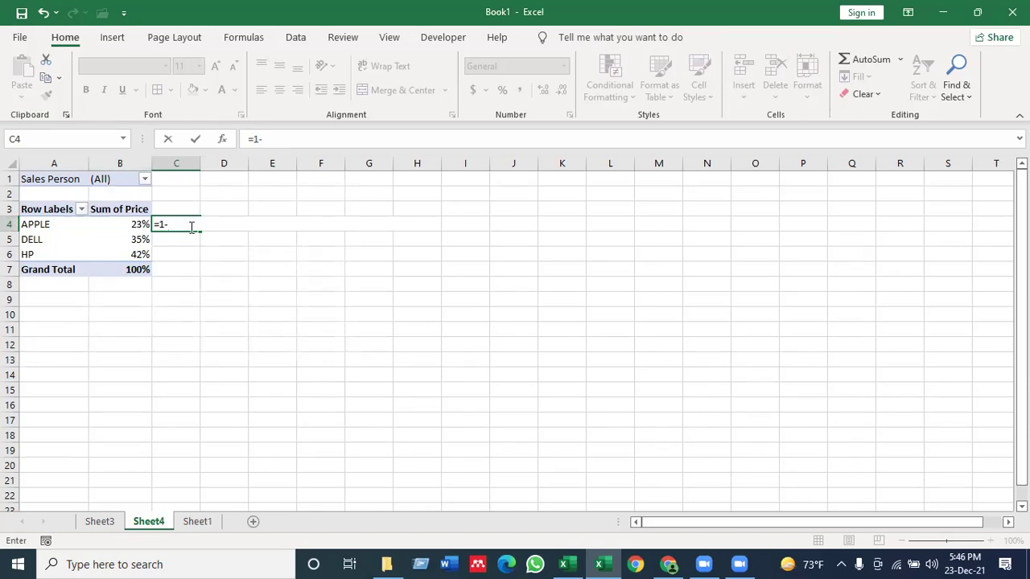
text(b4)
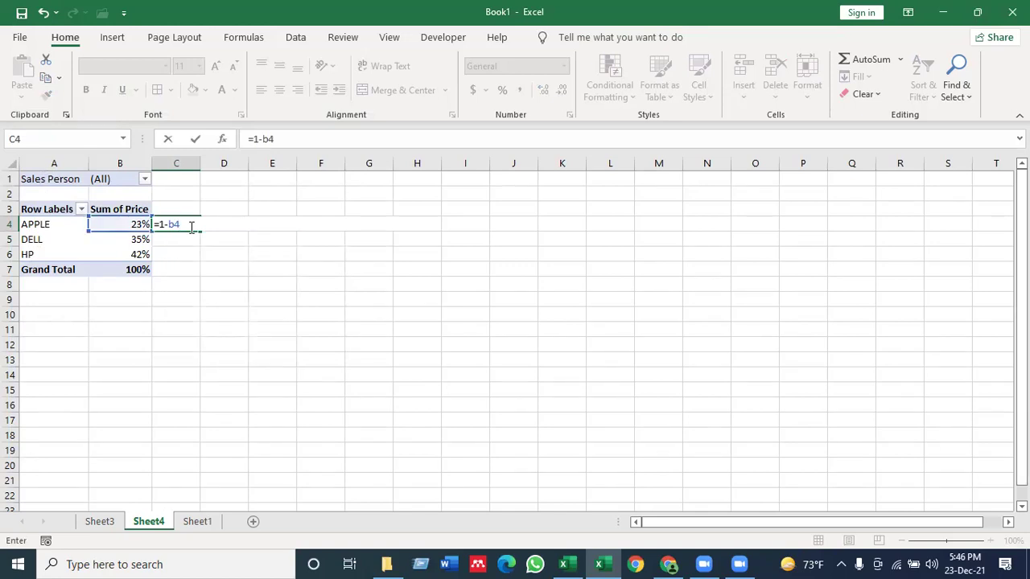
key(Return)
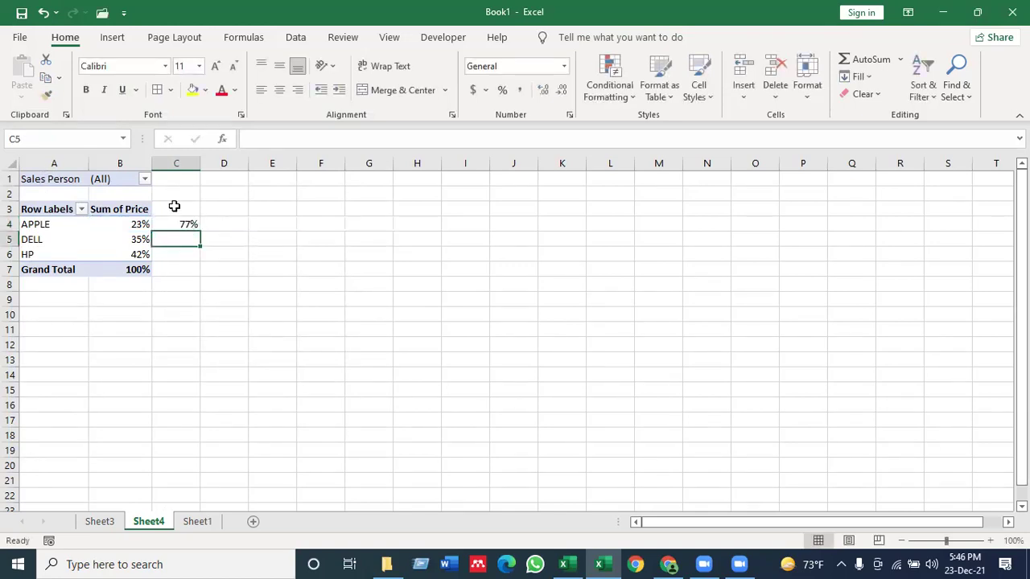
Fill the remainder formula down to C6, giving 65% for DELL and 58% for HP
click(186, 225)
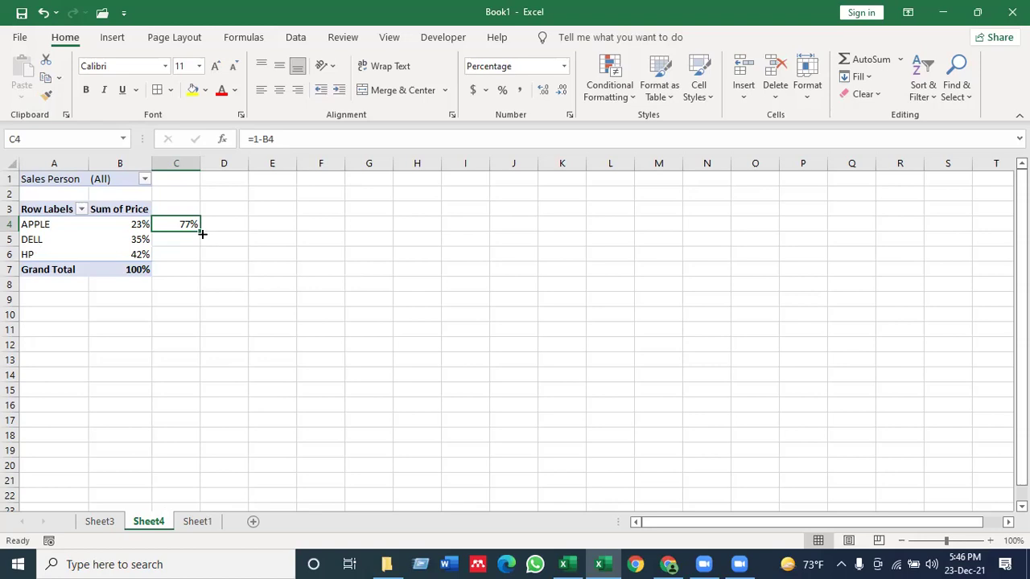
drag(201, 232, 233, 263)
click(232, 259)
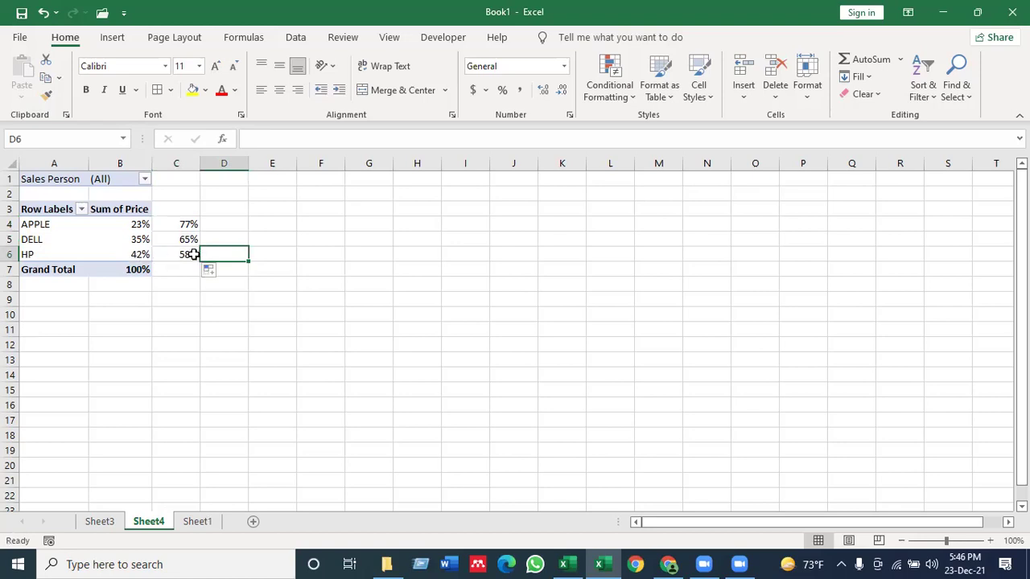
click(324, 226)
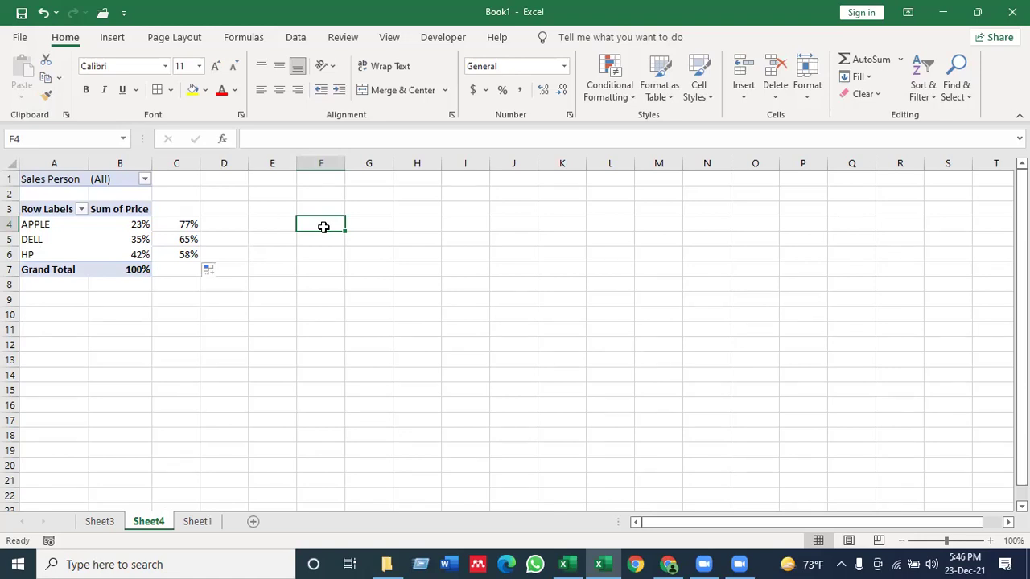
Insert an empty Doughnut chart from the Pie/Doughnut chart menu
click(285, 345)
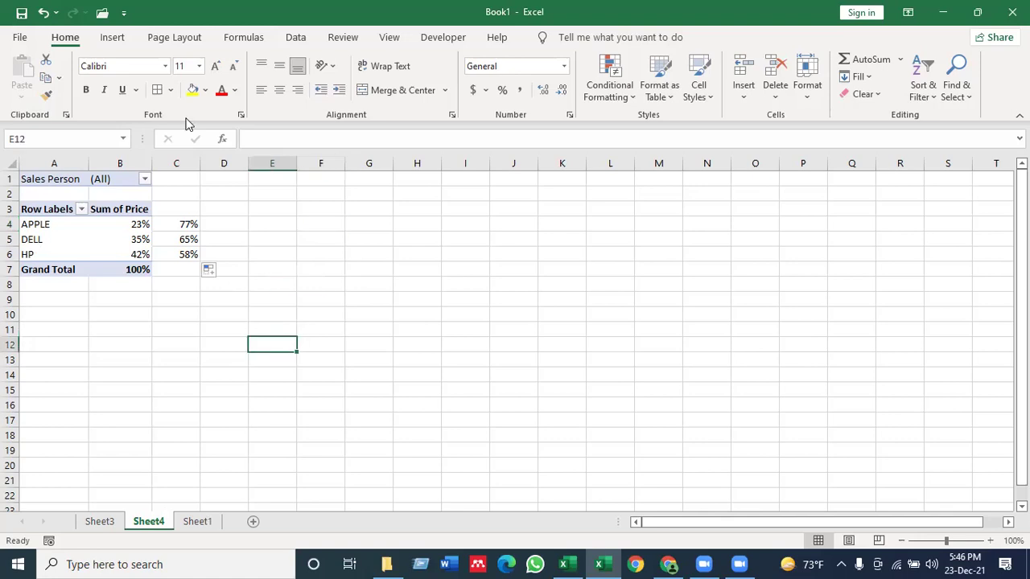
click(112, 37)
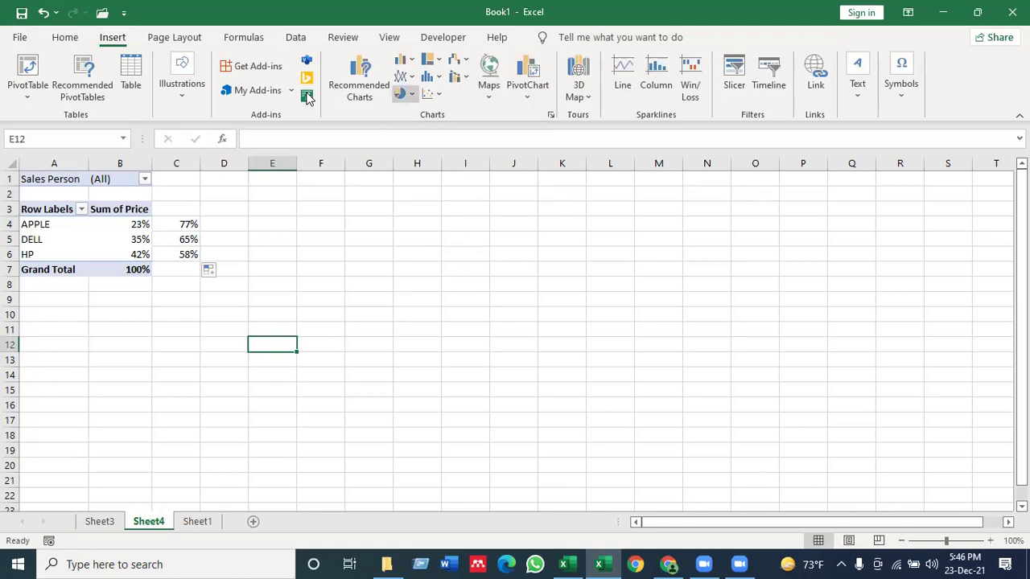
click(401, 93)
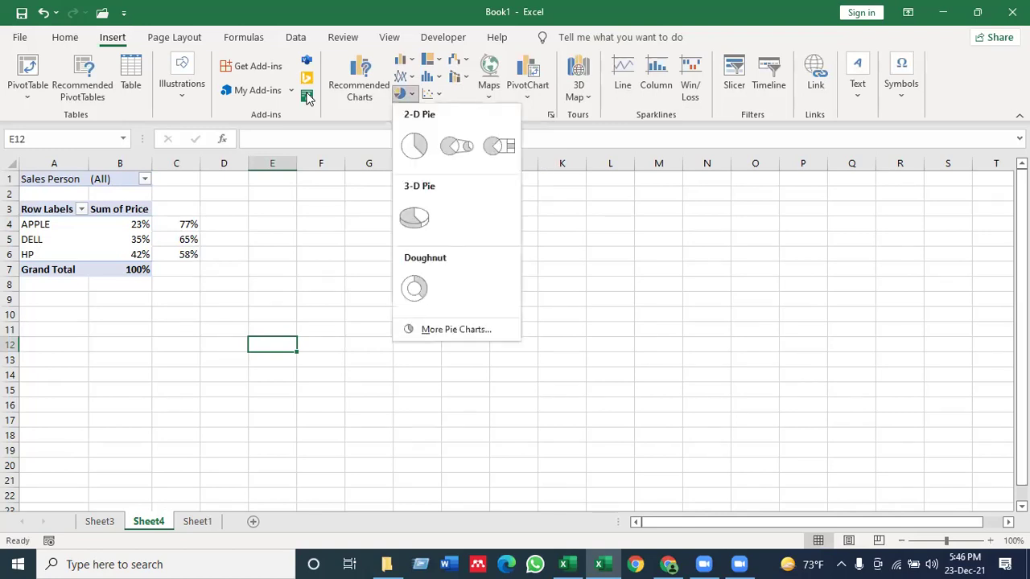
click(420, 290)
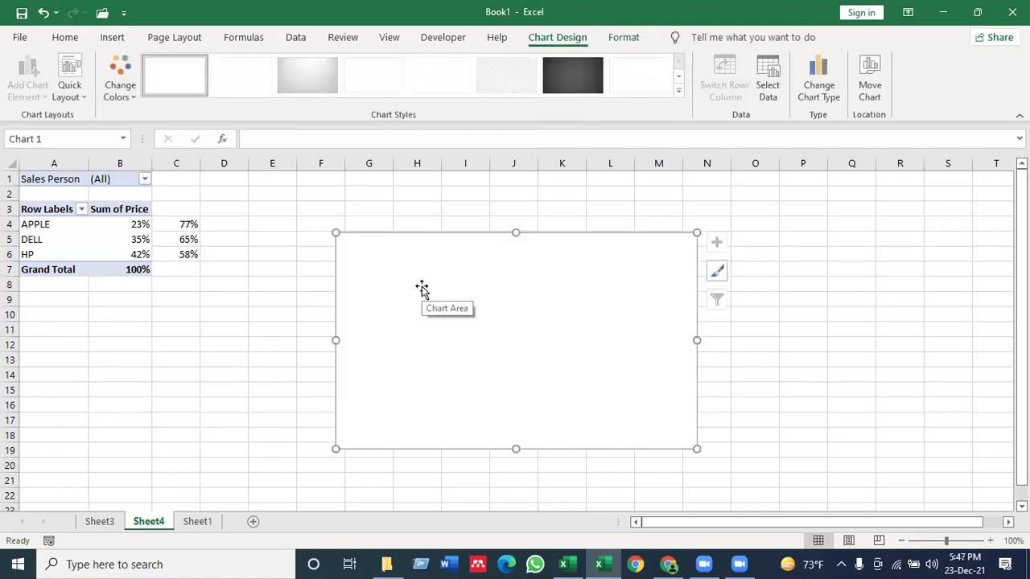
right_click(521, 340)
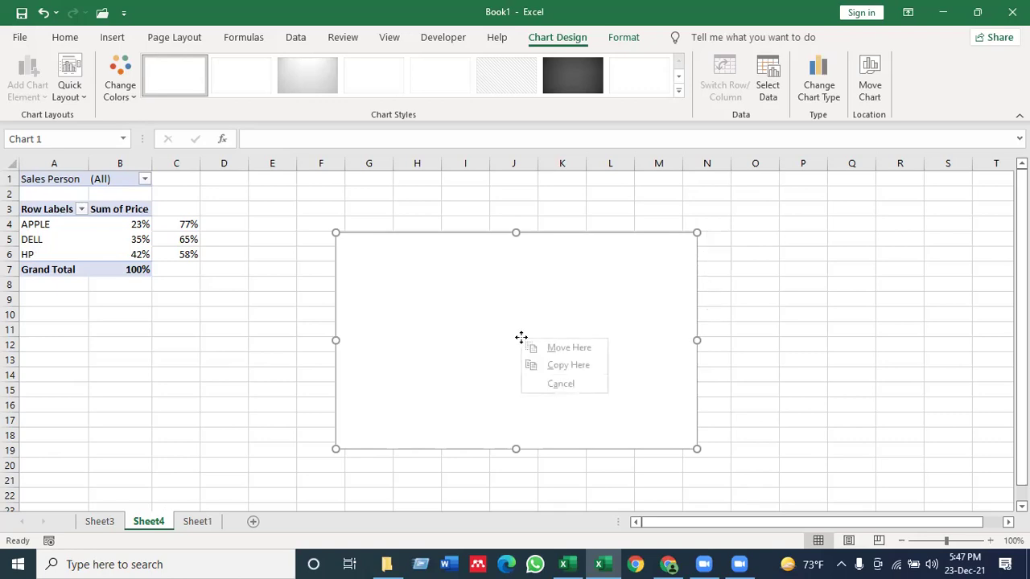
key(Escape)
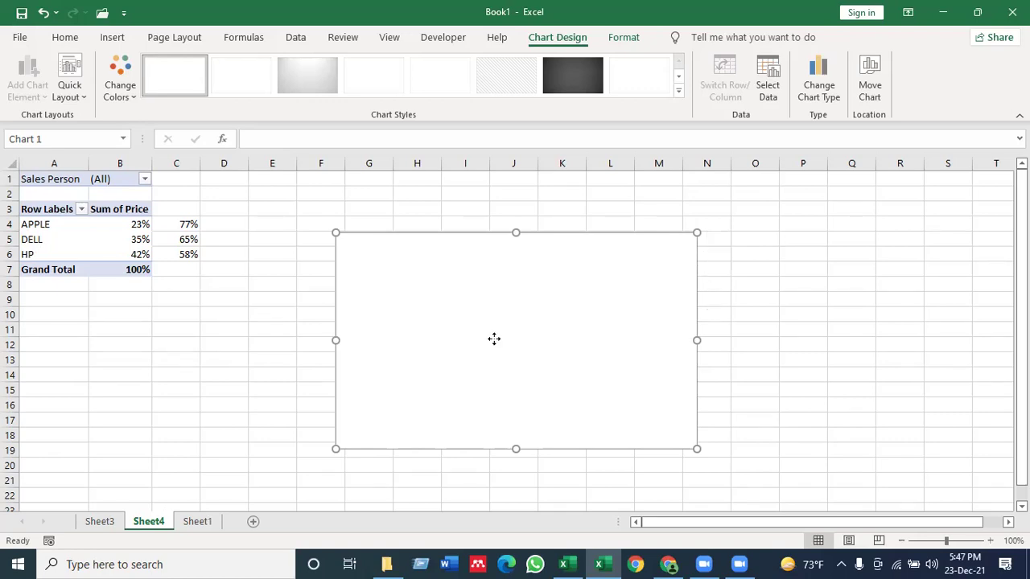
Add a chart series with values ={1,1,1,...}, twenty 1s that split the ring into 20 segments
right_click(494, 339)
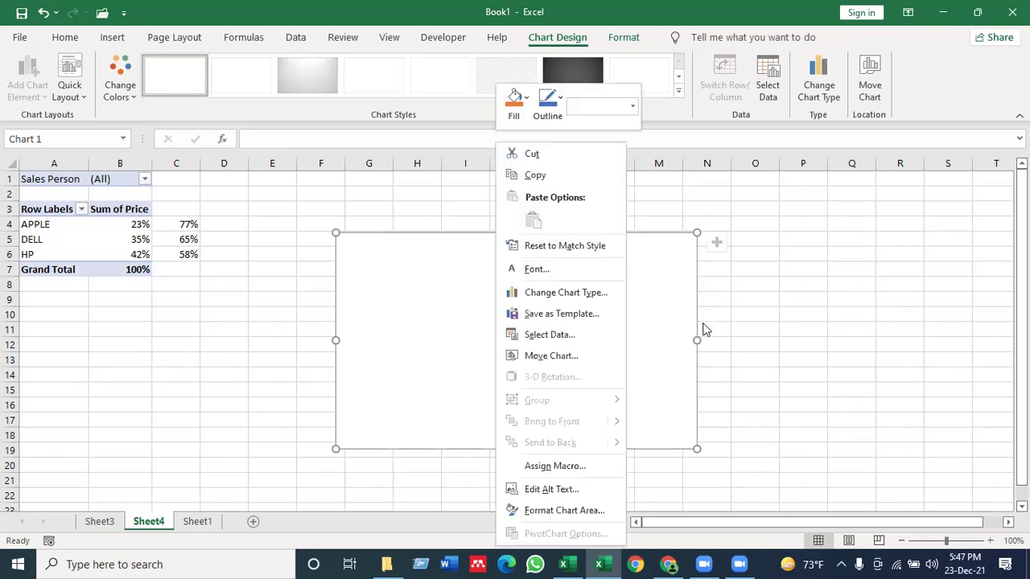
click(559, 338)
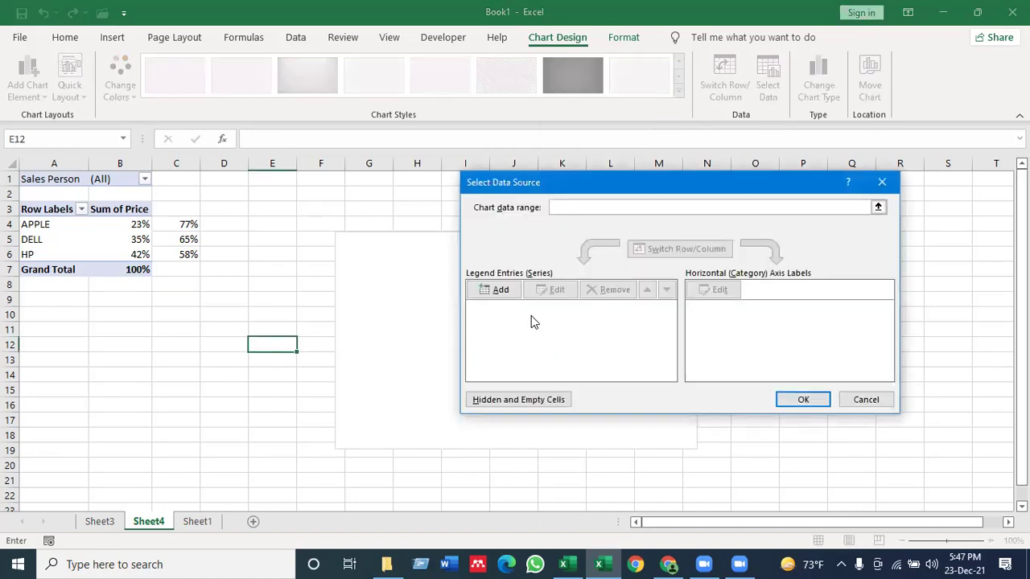
click(495, 292)
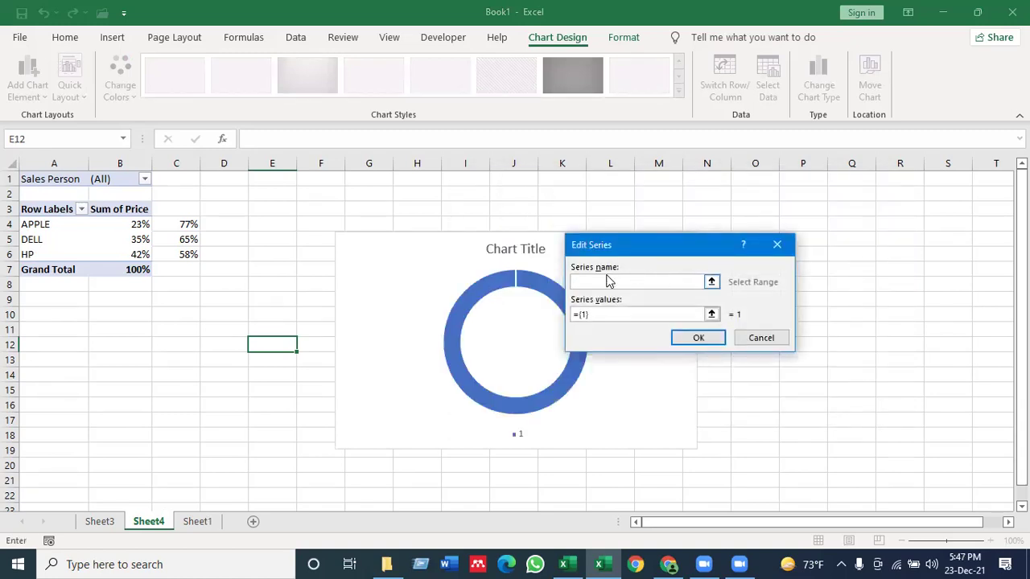
click(595, 313)
key(BackSpace)
key(BackSpace)
key(BackSpace)
key(BackSpace)
text(1)
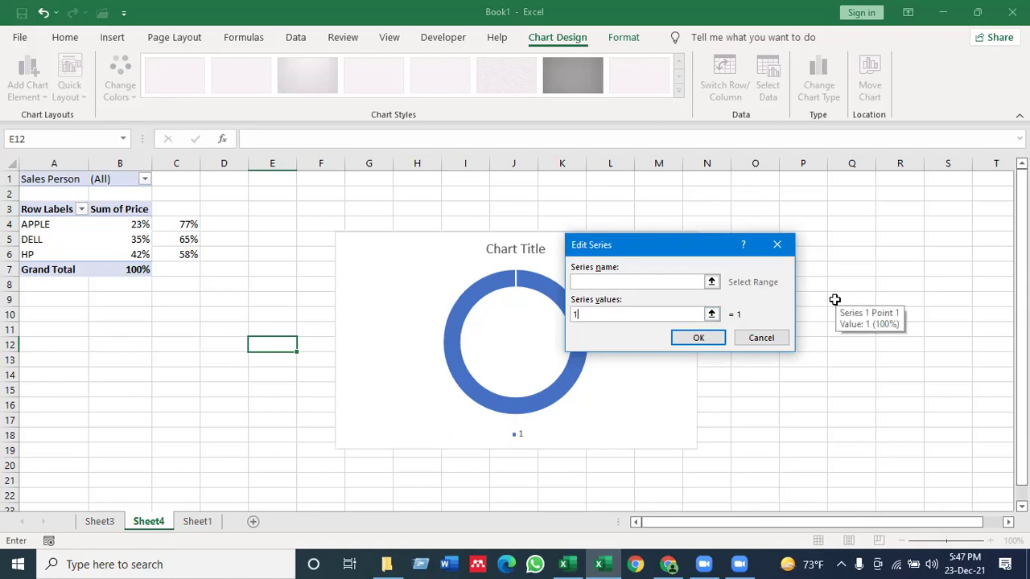
text(,1,1,1,1,)
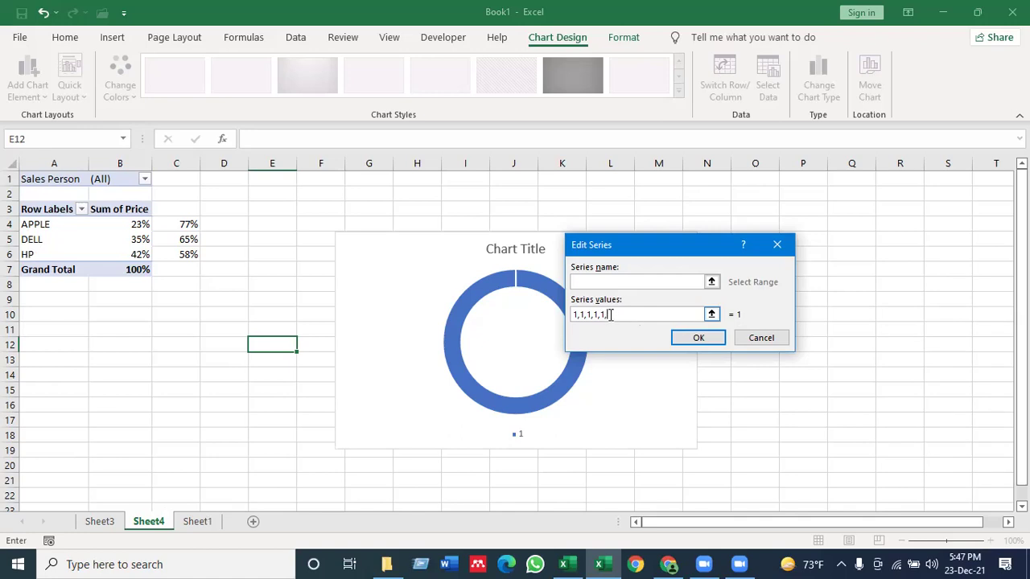
drag(610, 314, 578, 315)
click(619, 315)
text(1,1,1,1,1,1,1,1,1,1,1,1)
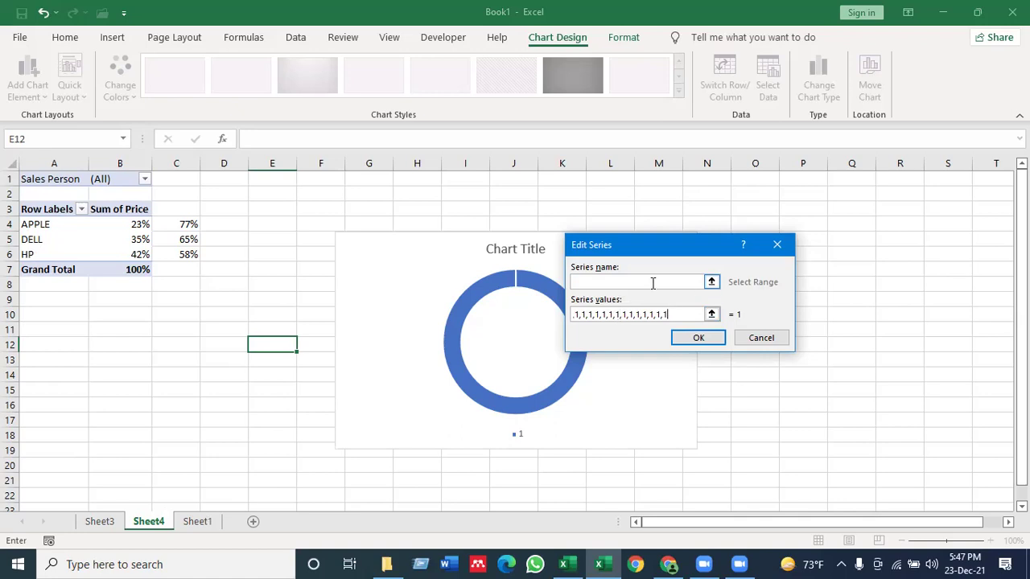
click(638, 279)
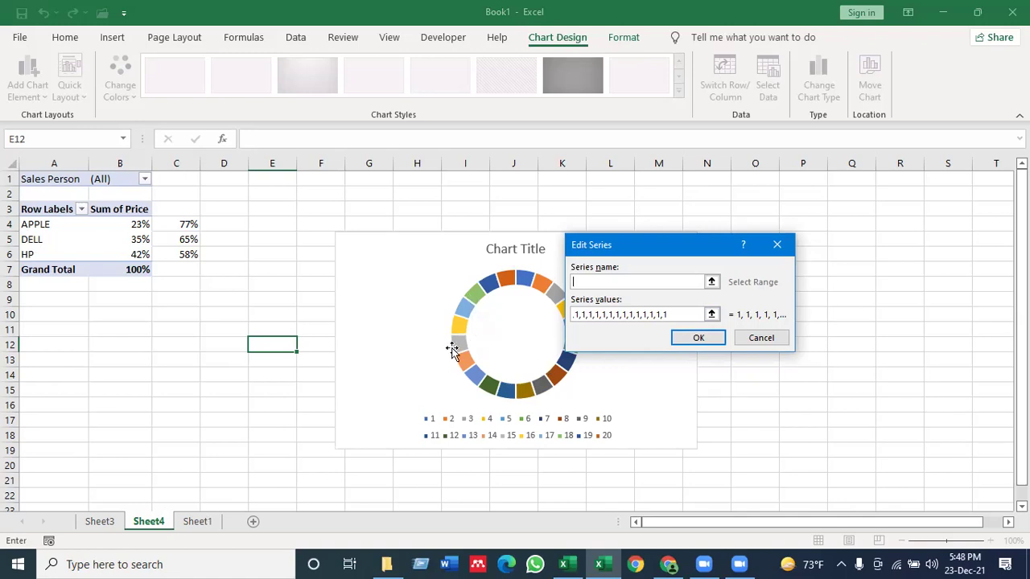
click(682, 346)
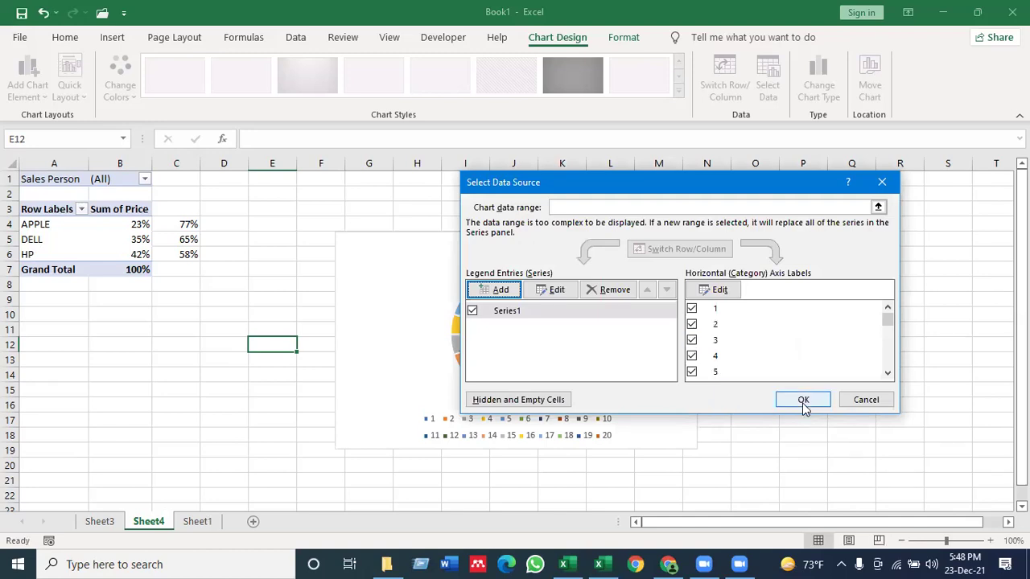
click(803, 400)
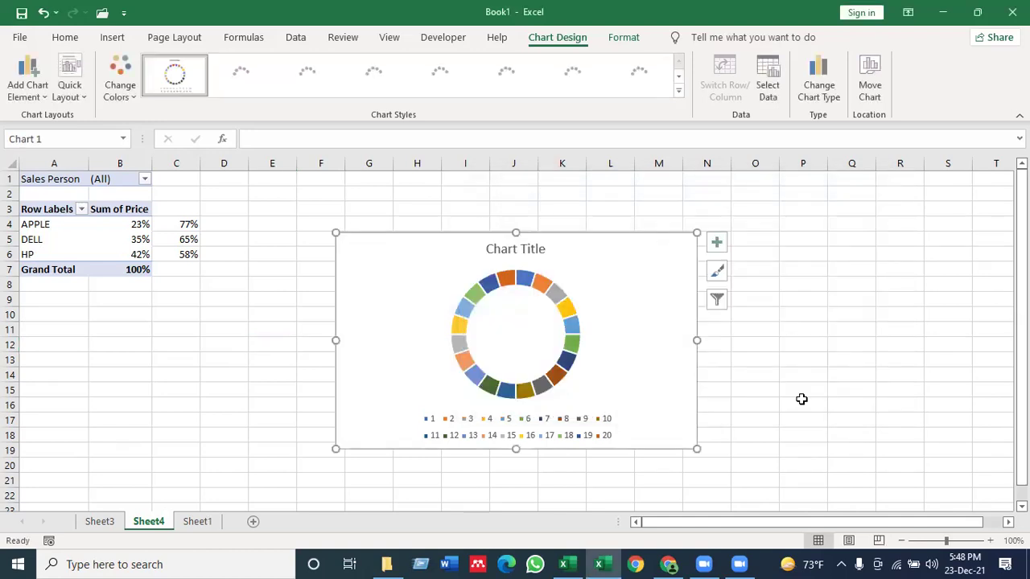
Uncheck Chart Title and Legend in the doughnut's Chart Elements
click(783, 400)
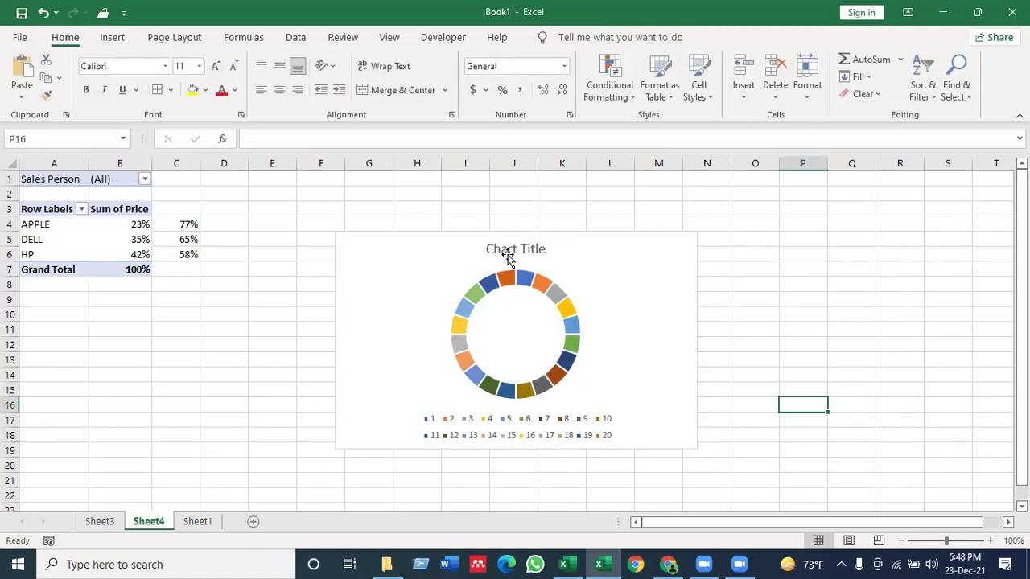
click(634, 266)
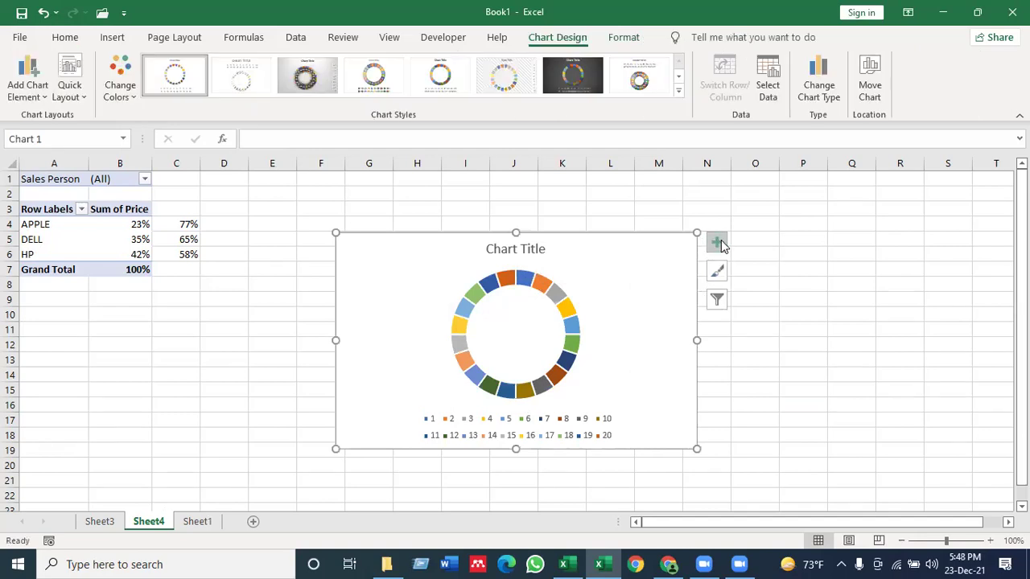
click(717, 244)
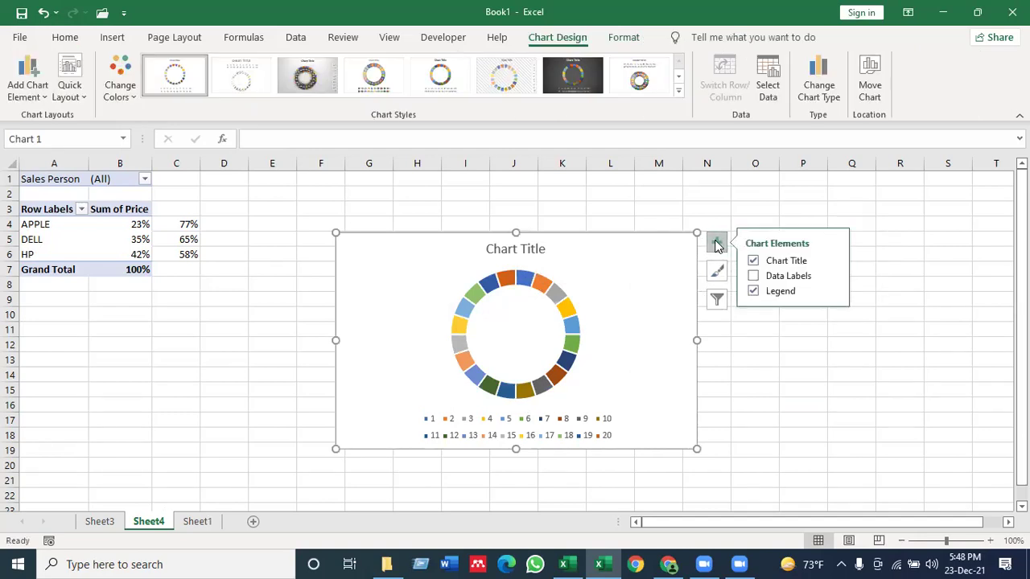
click(754, 261)
click(753, 291)
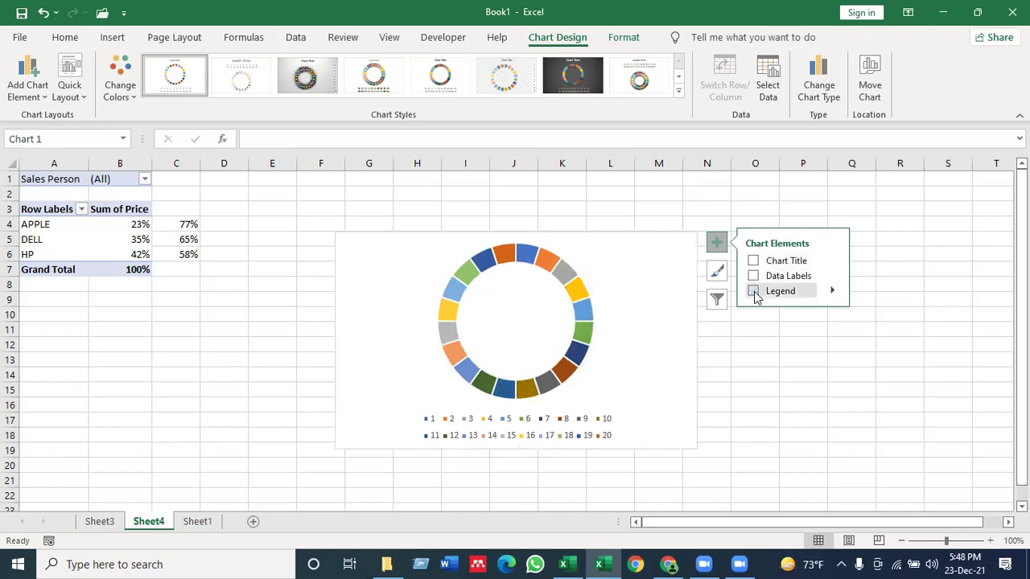
click(784, 356)
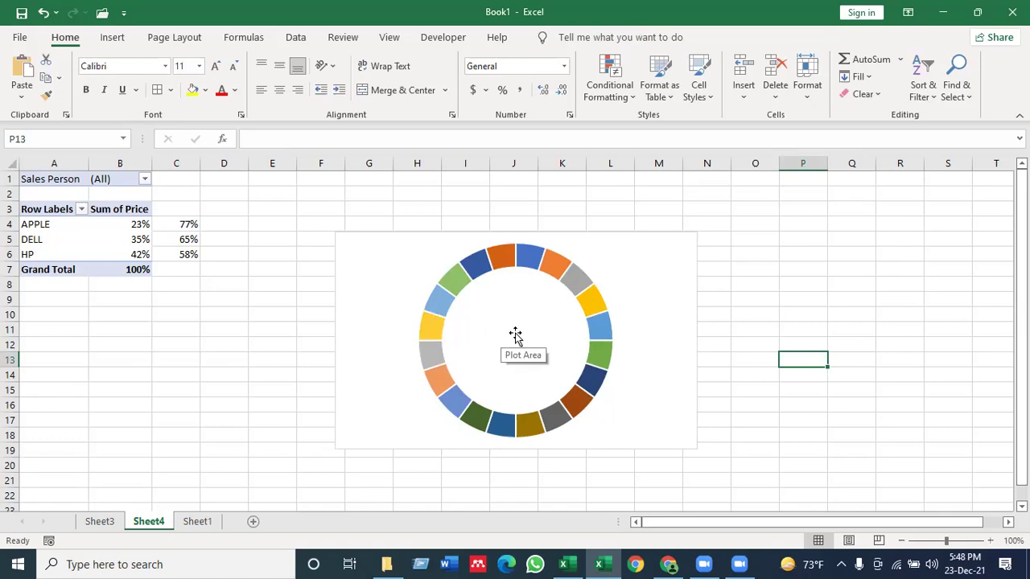
Select the doughnut's whole chart area
right_click(512, 333)
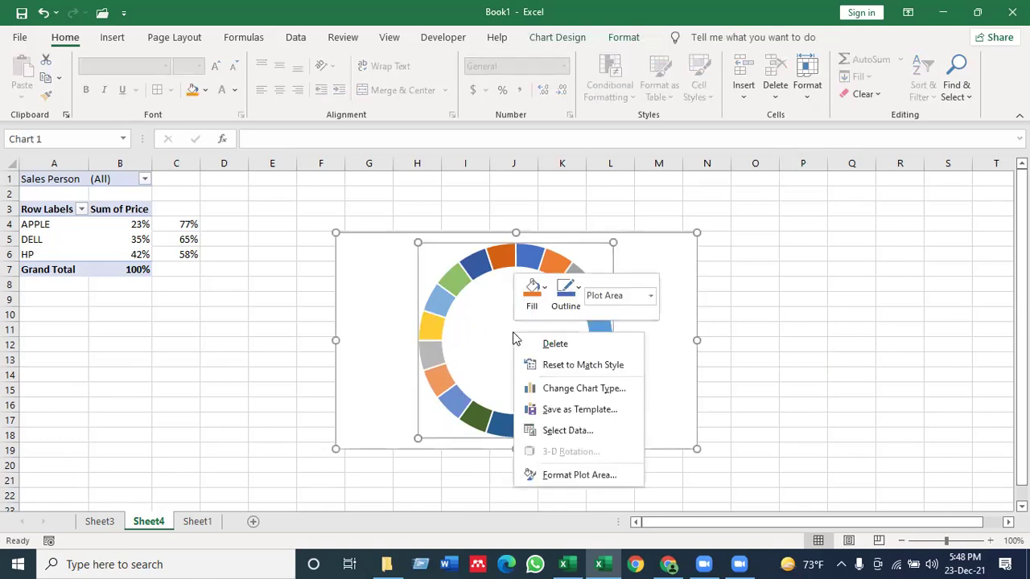
key(Escape)
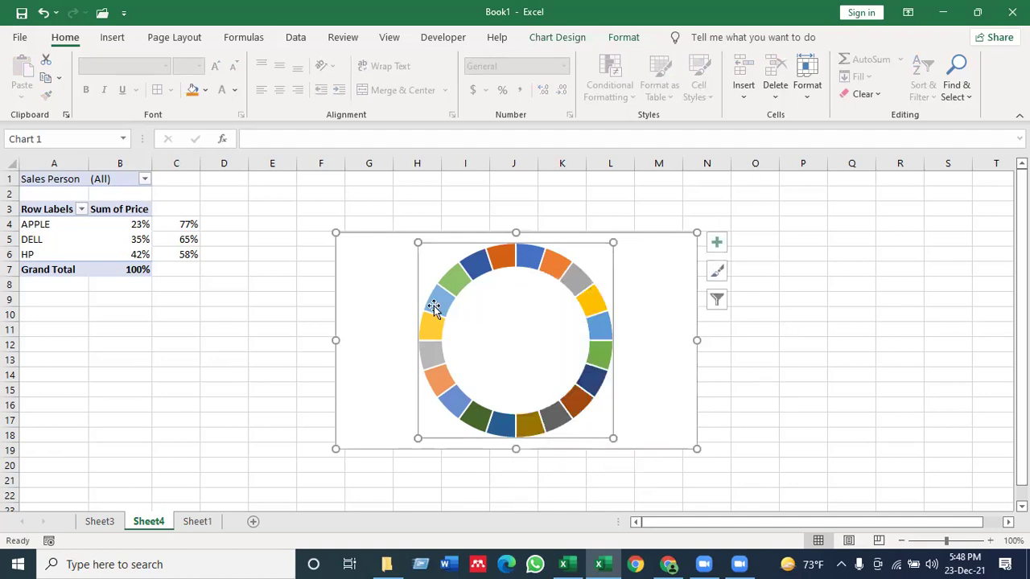
click(243, 304)
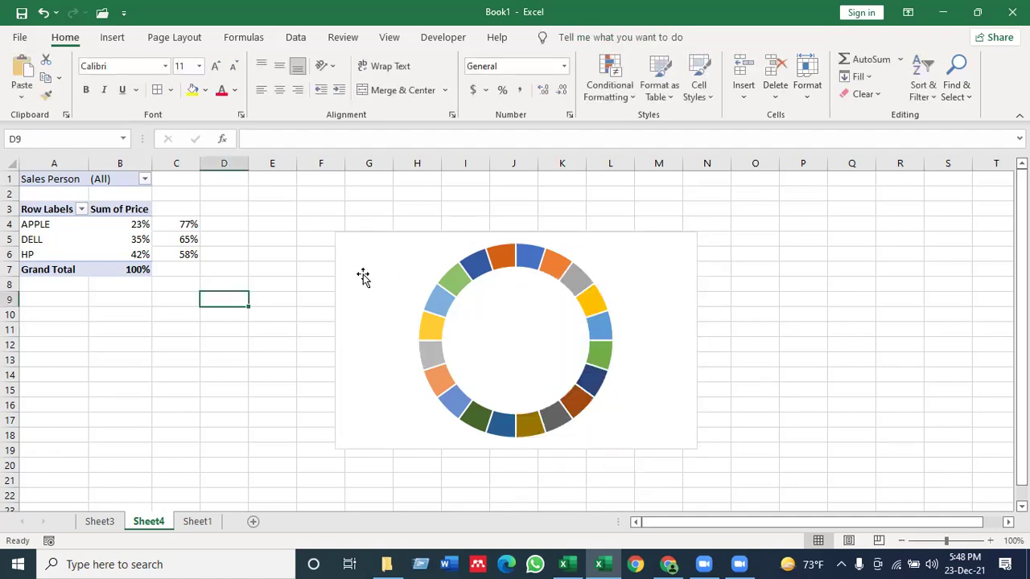
click(363, 276)
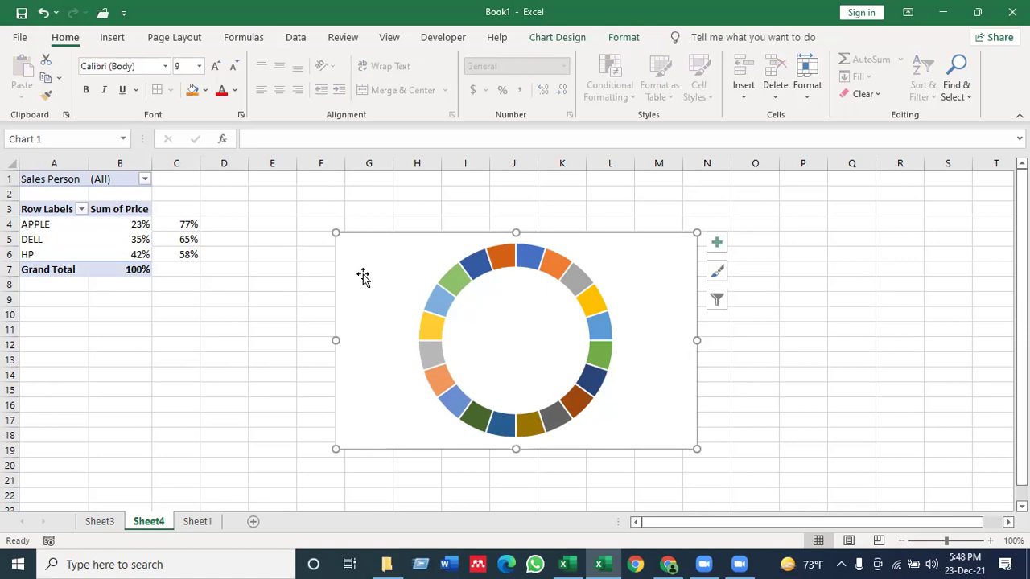
Set the doughnut chart area to No Fill and No Outline
click(624, 37)
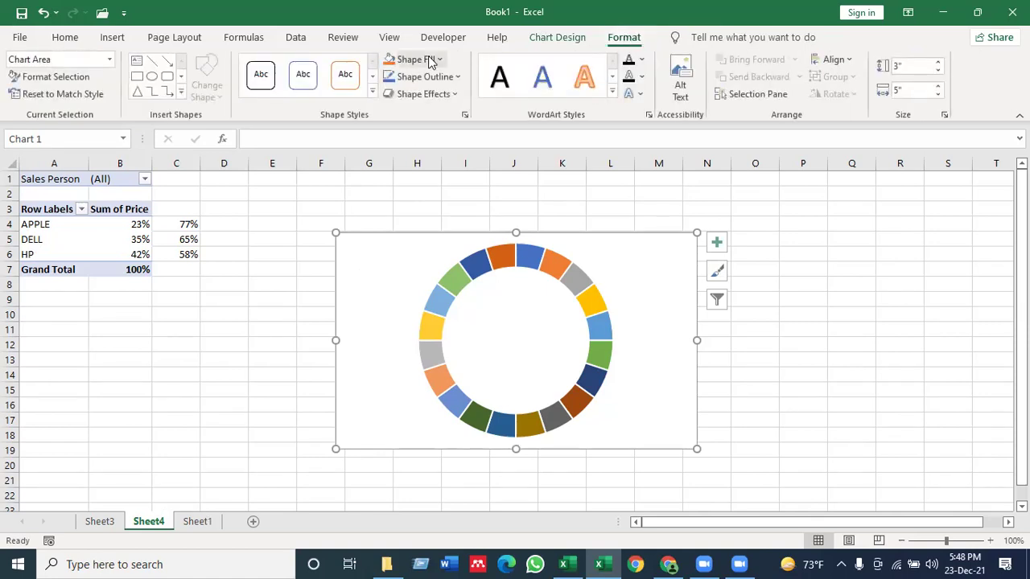
click(428, 55)
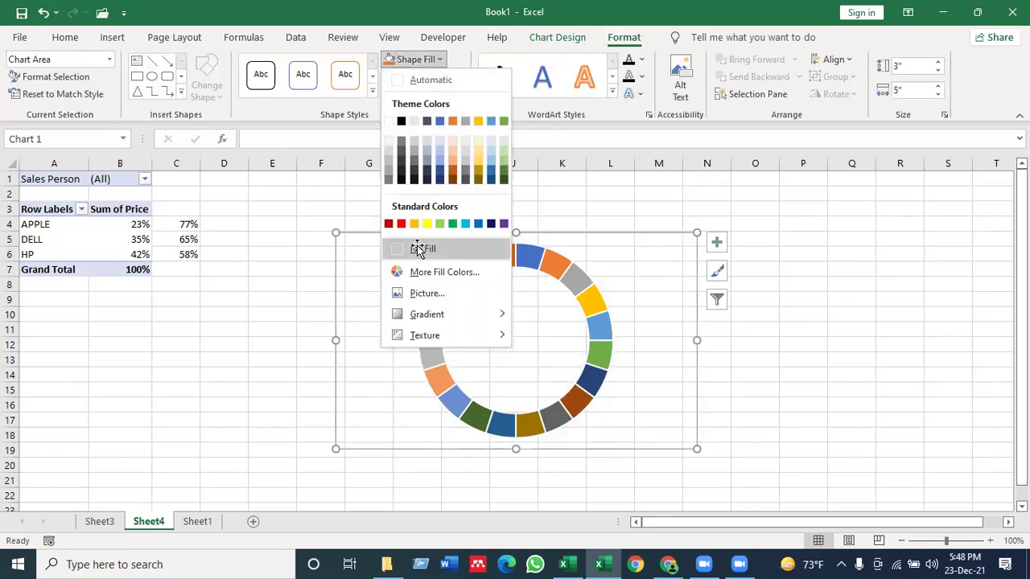
click(418, 249)
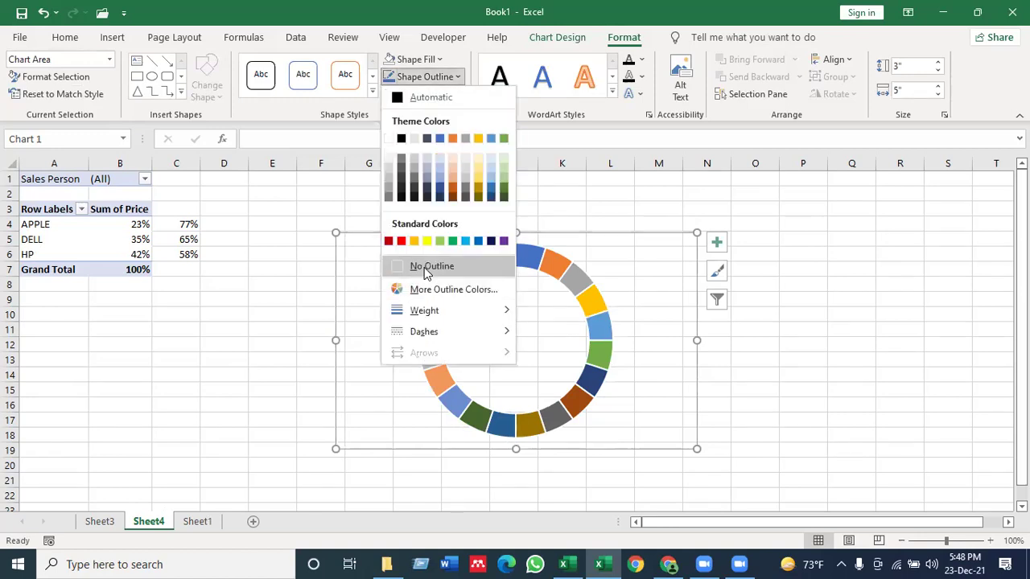
click(424, 267)
click(855, 344)
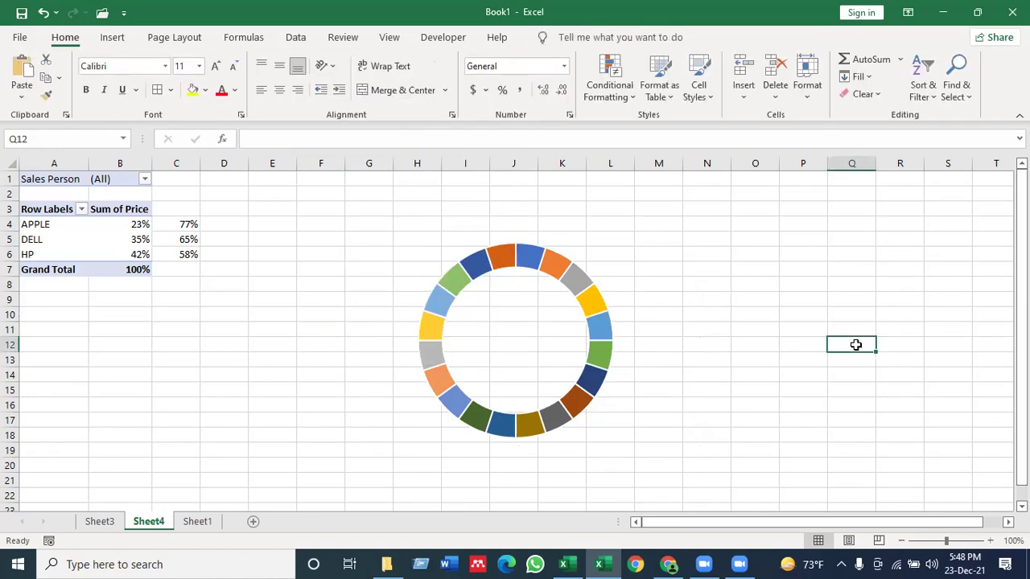
click(530, 325)
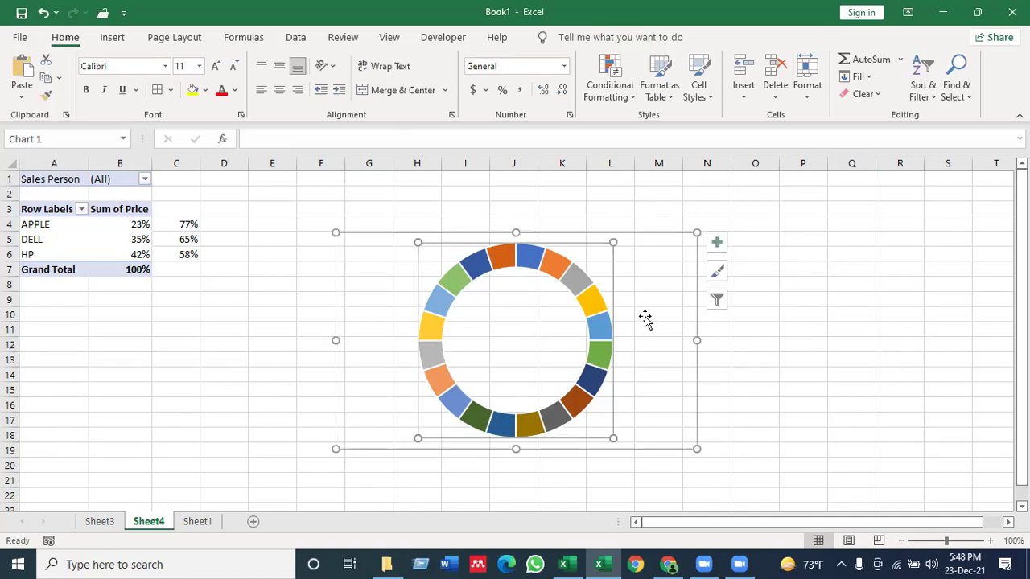
click(823, 316)
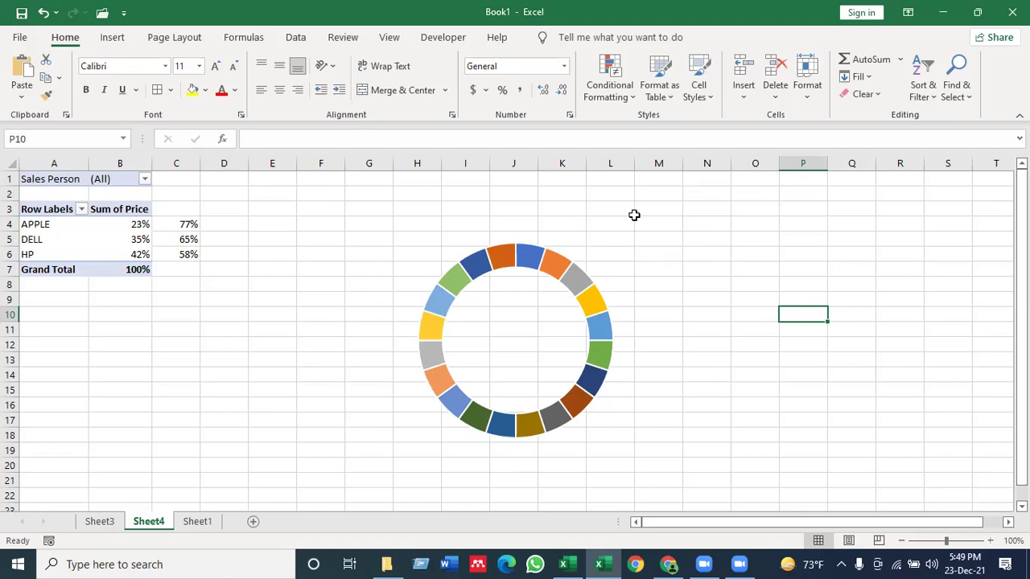
Copy the doughnut chart and choose cell A9 as the paste location
click(616, 260)
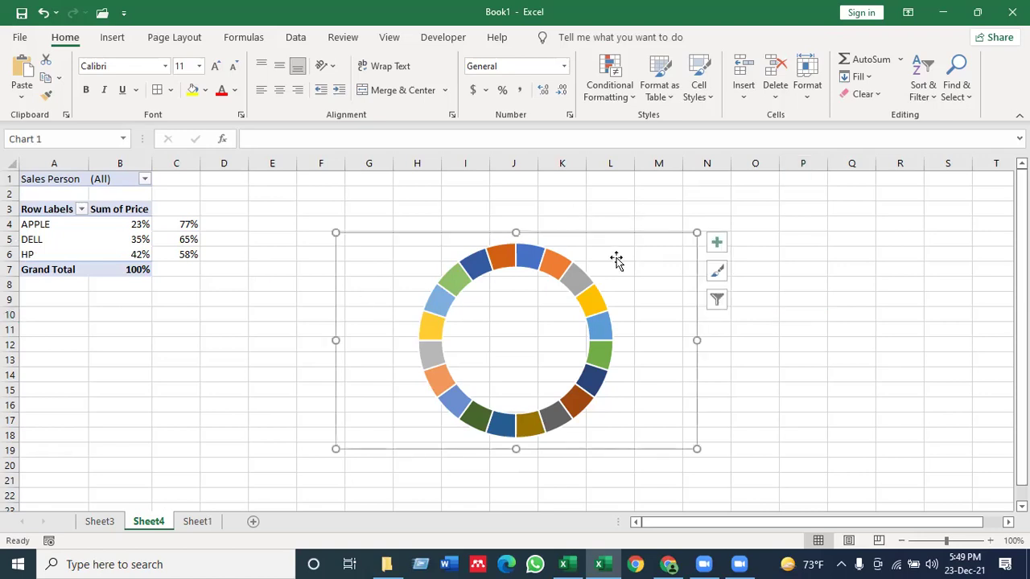
right_click(667, 231)
click(697, 174)
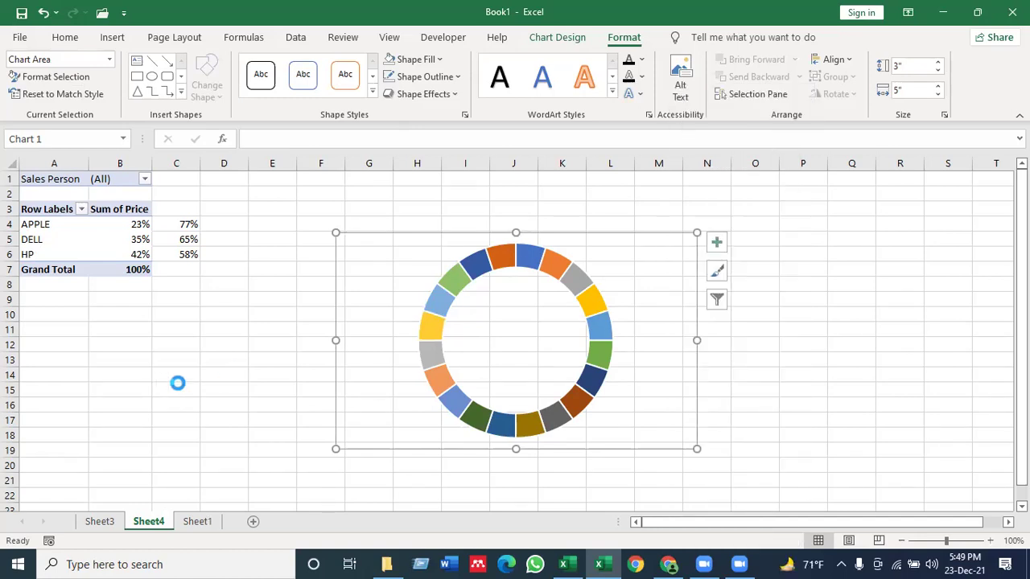
click(204, 387)
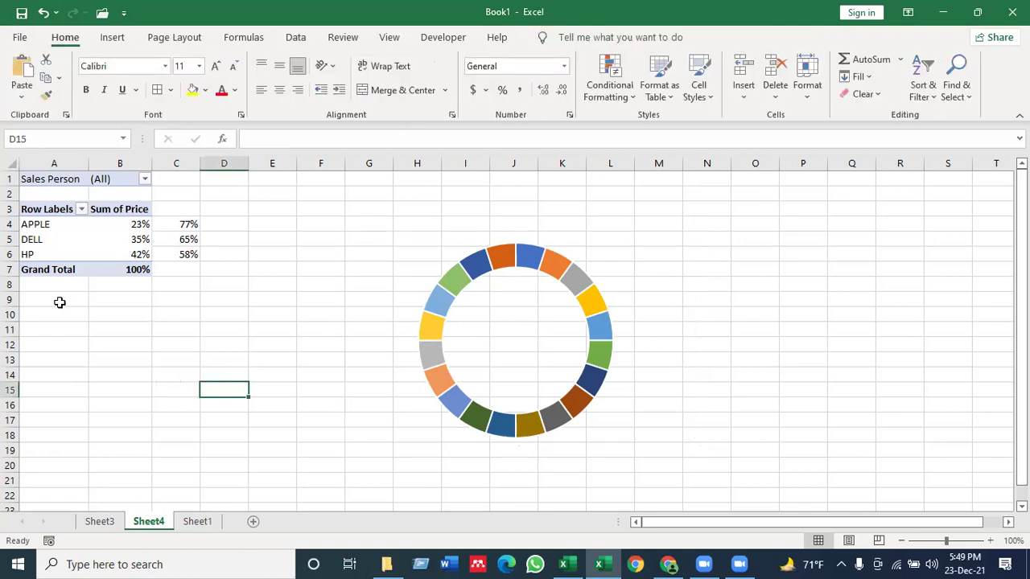
click(59, 302)
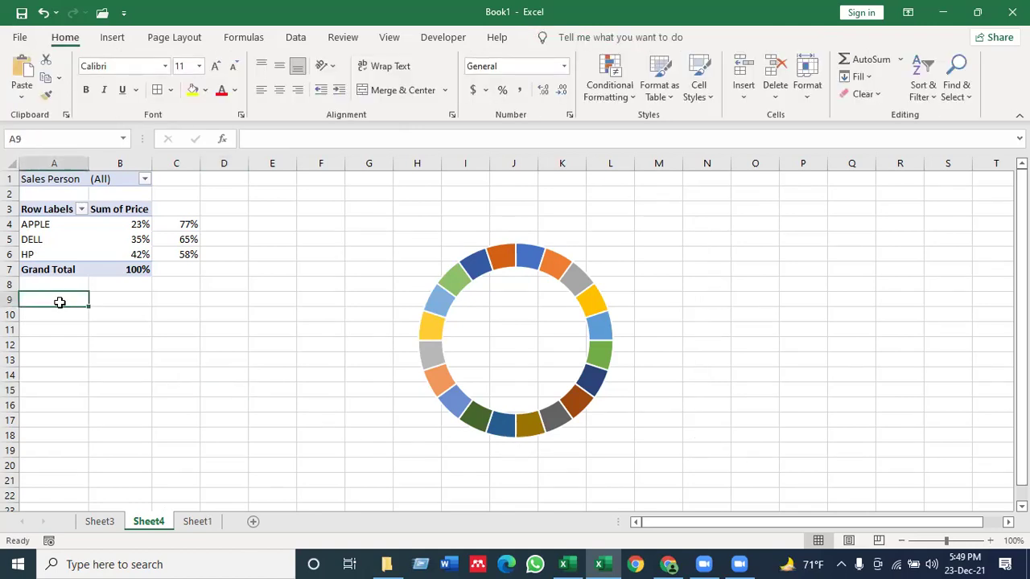
Paste a copy at A9, move the original to the middle, and paste another copy at O9
key(ctrl+v)
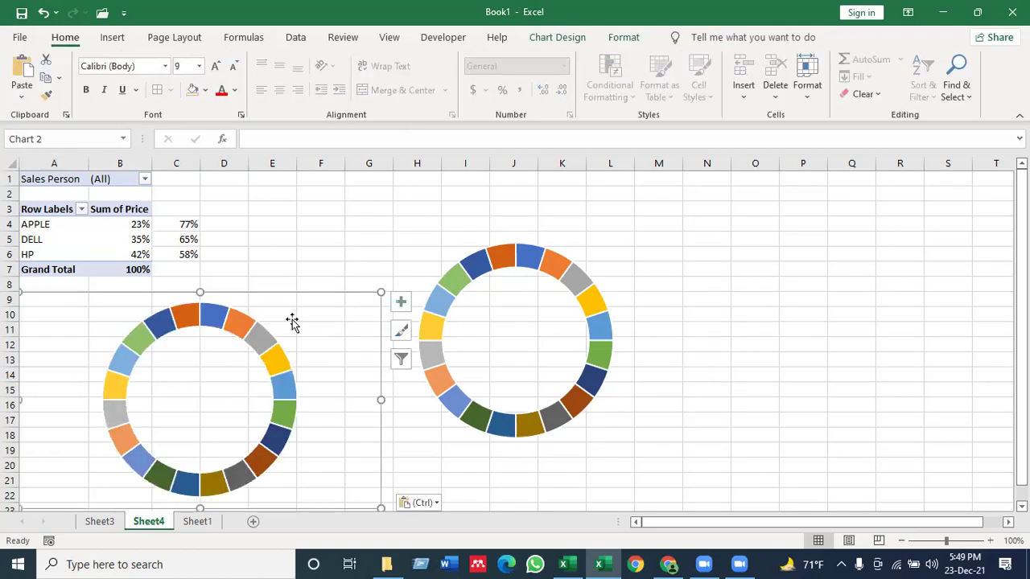
click(631, 263)
drag(635, 237, 659, 304)
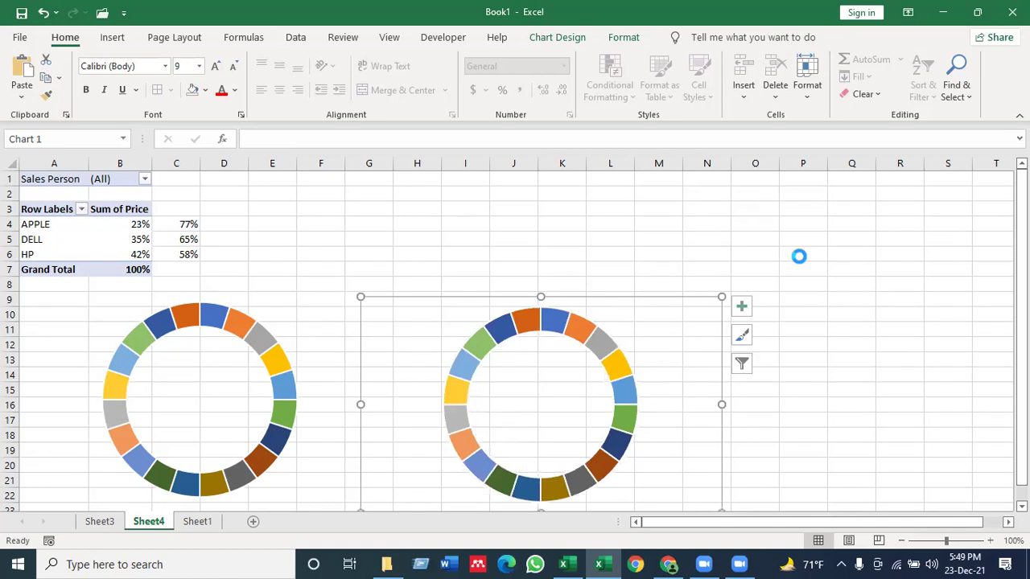
click(771, 295)
key(ctrl+v)
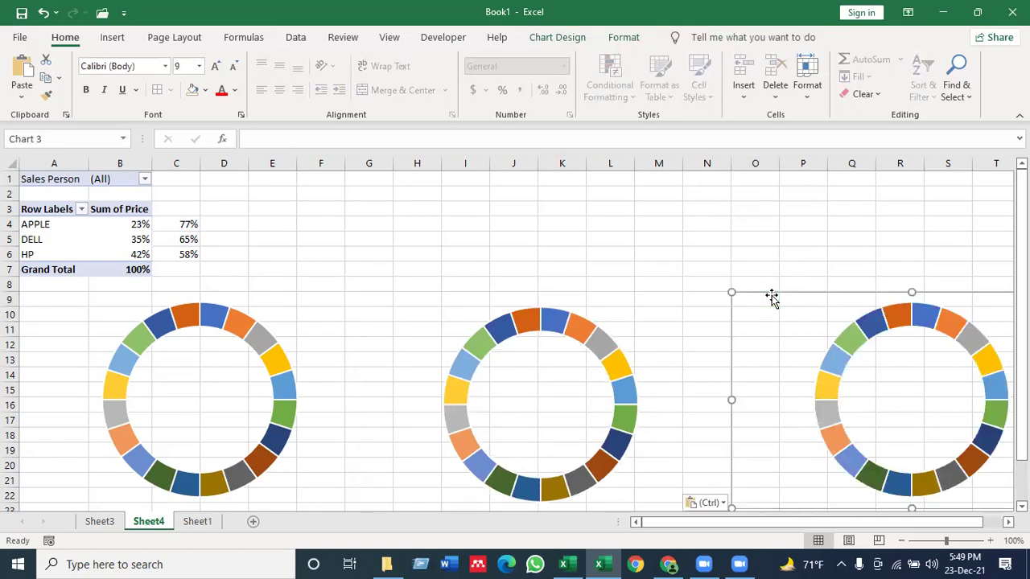
click(666, 254)
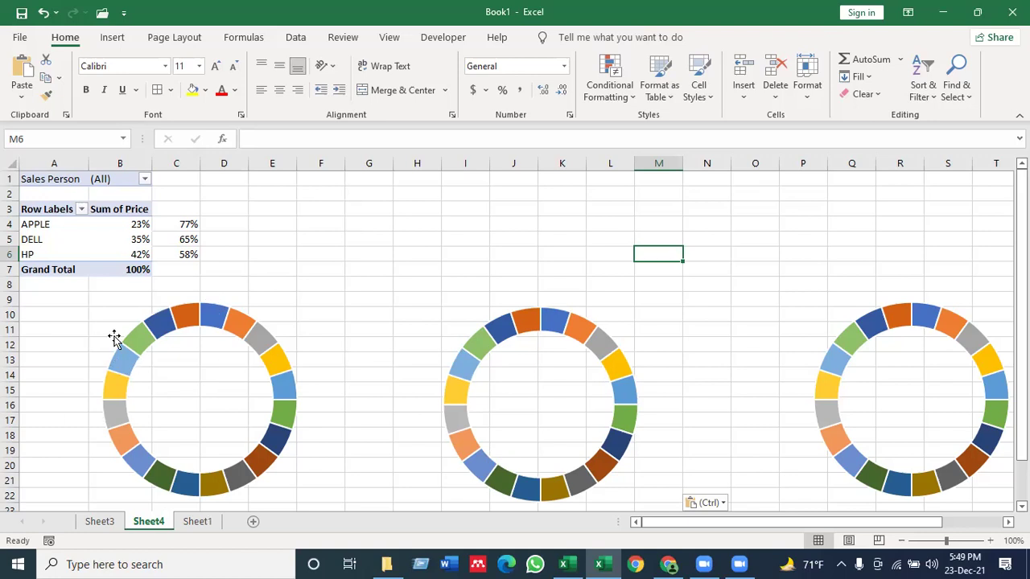
Give the left ring's top segment a solid fill, then try selecting individual slices
click(210, 320)
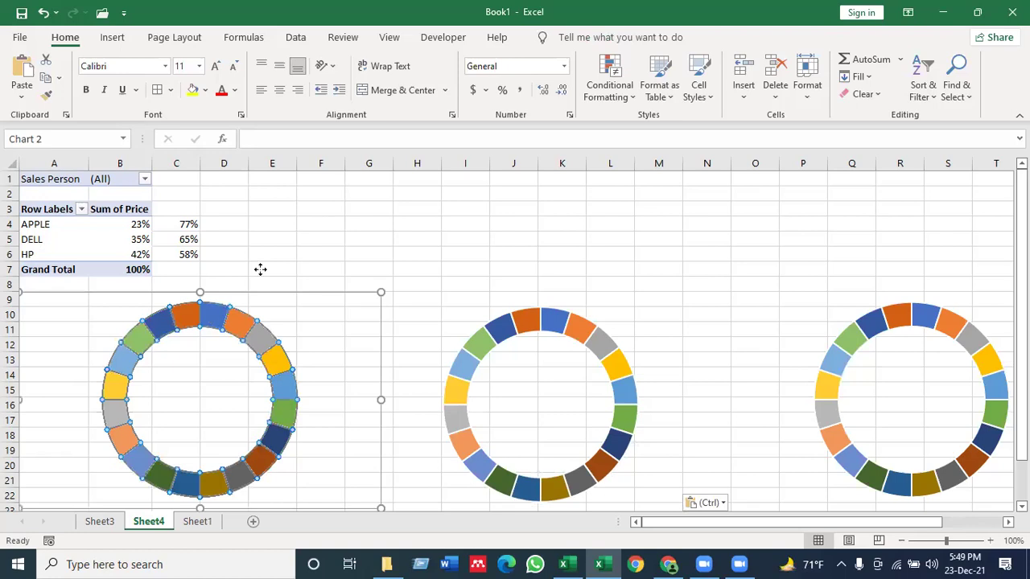
double_click(235, 313)
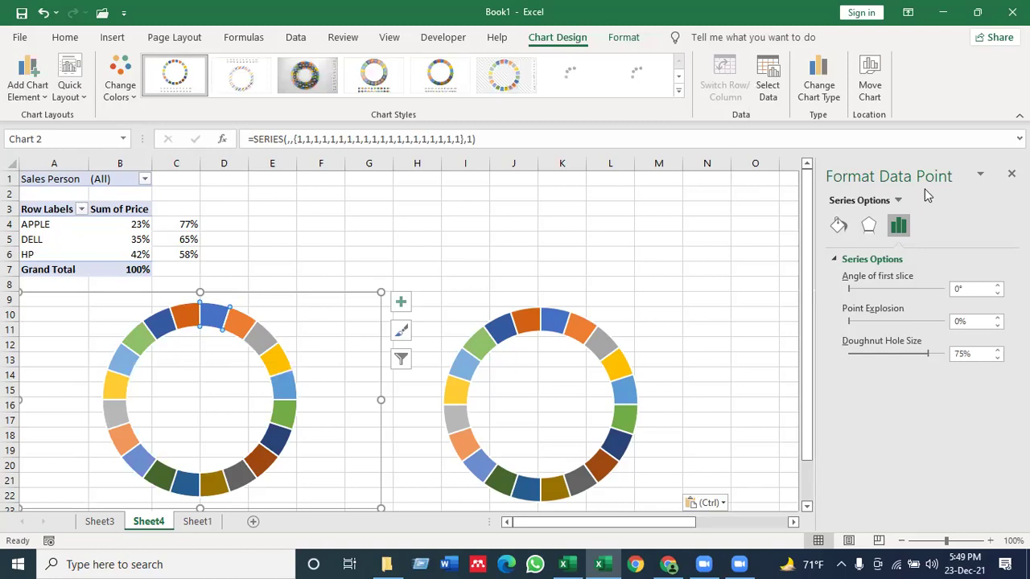
click(838, 228)
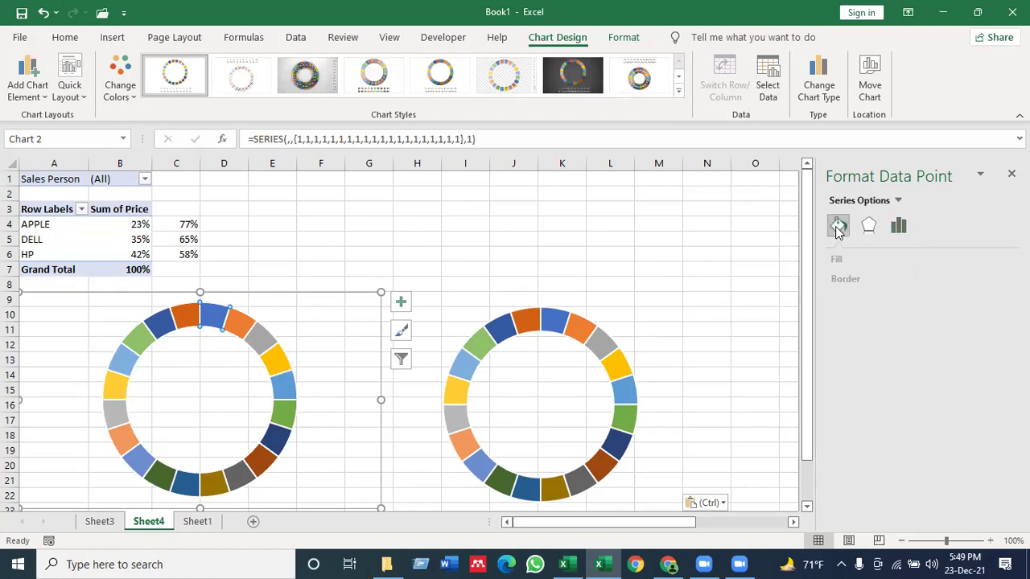
click(845, 260)
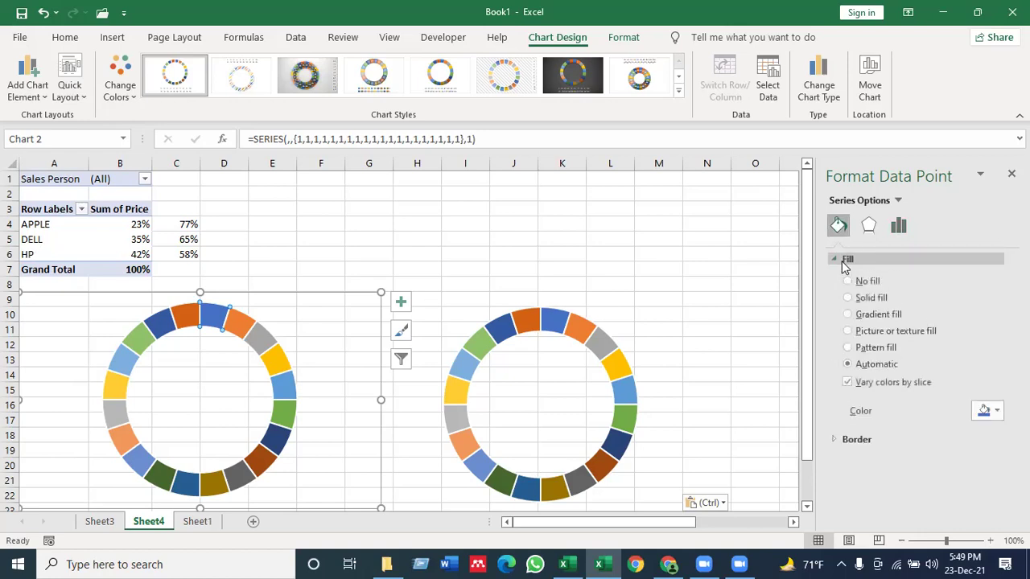
click(860, 300)
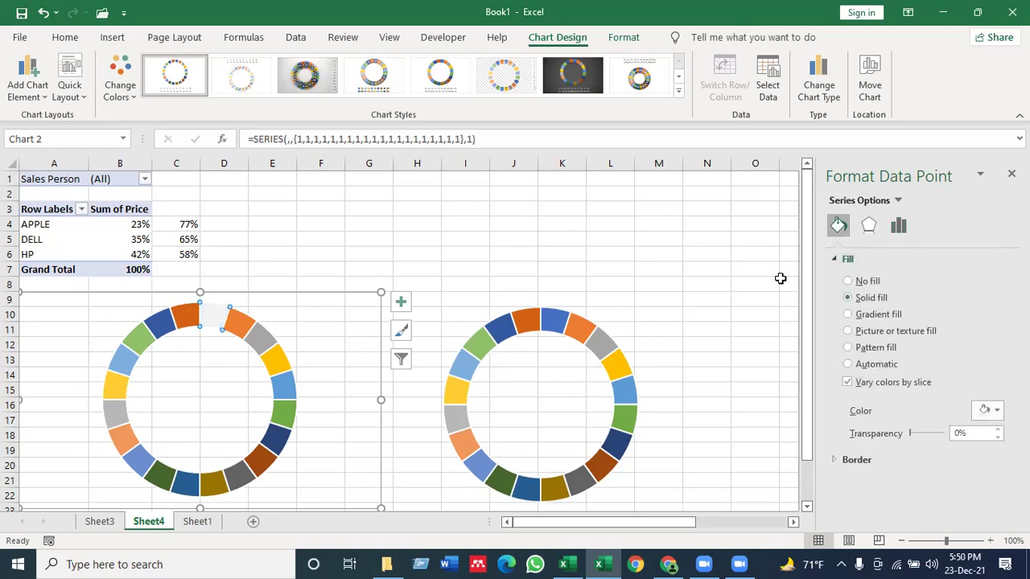
click(682, 261)
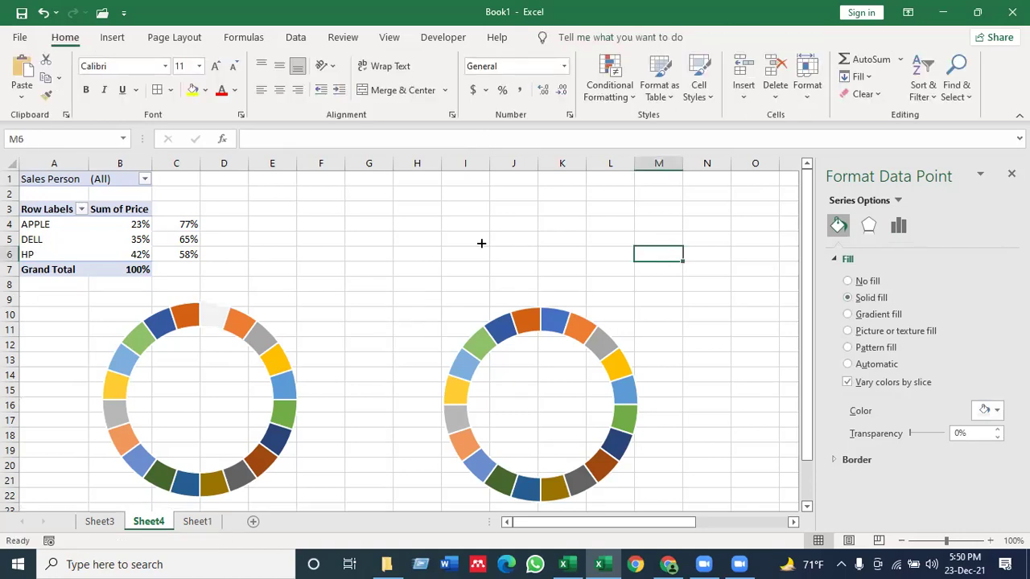
click(284, 283)
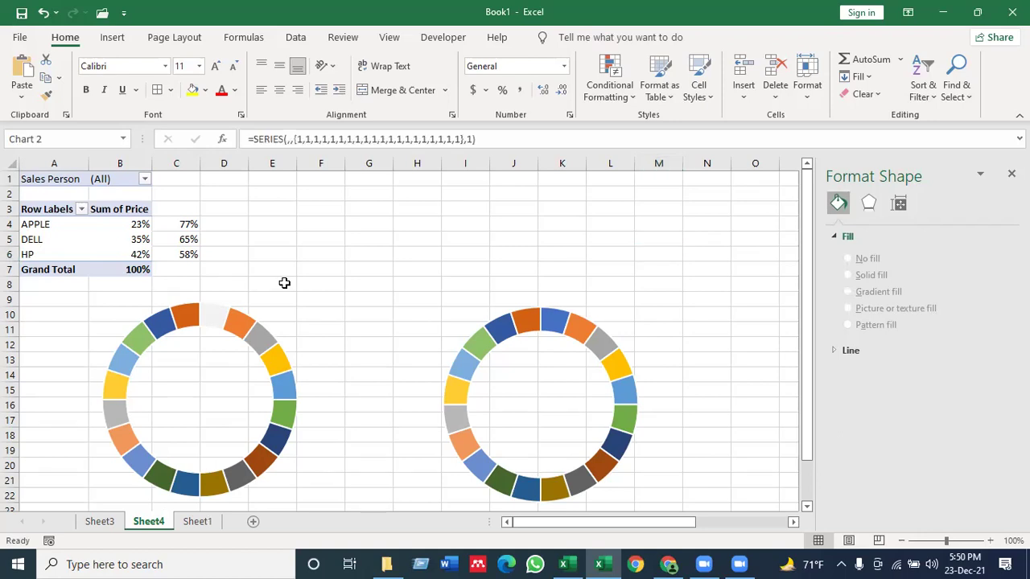
key(Right)
click(255, 339)
click(370, 256)
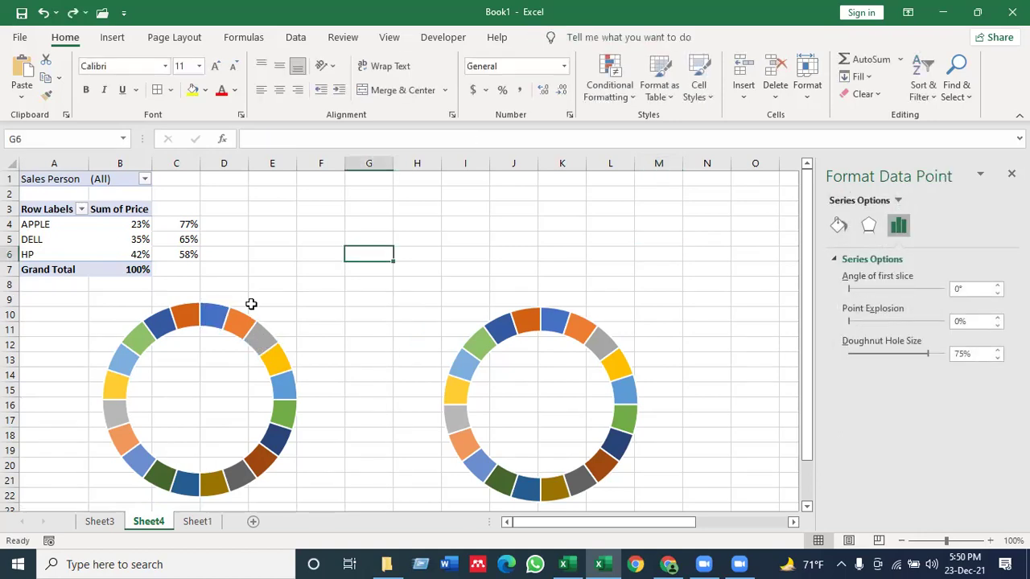
Fill the whole left doughnut series with a solid green colour
click(206, 317)
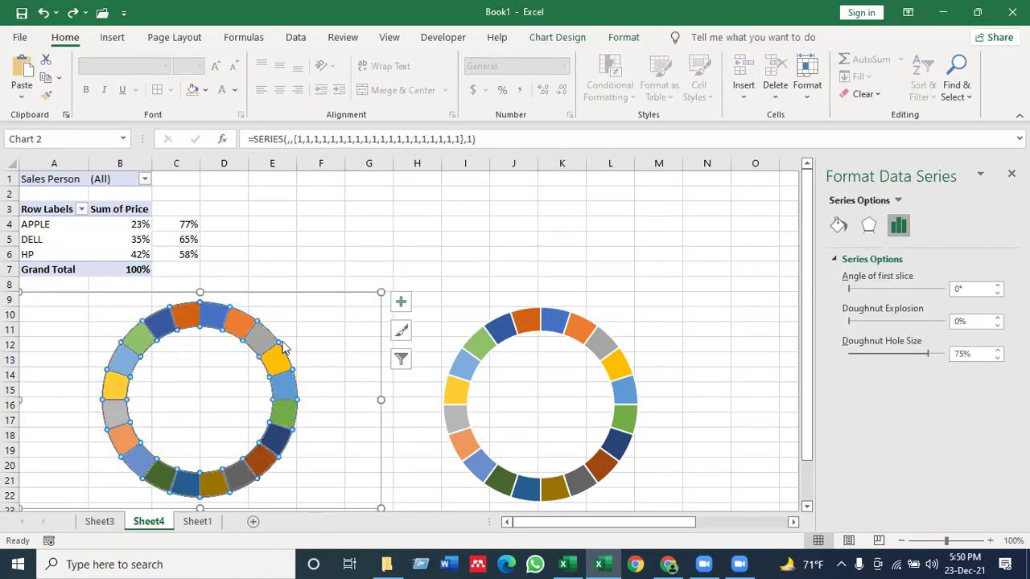
click(837, 226)
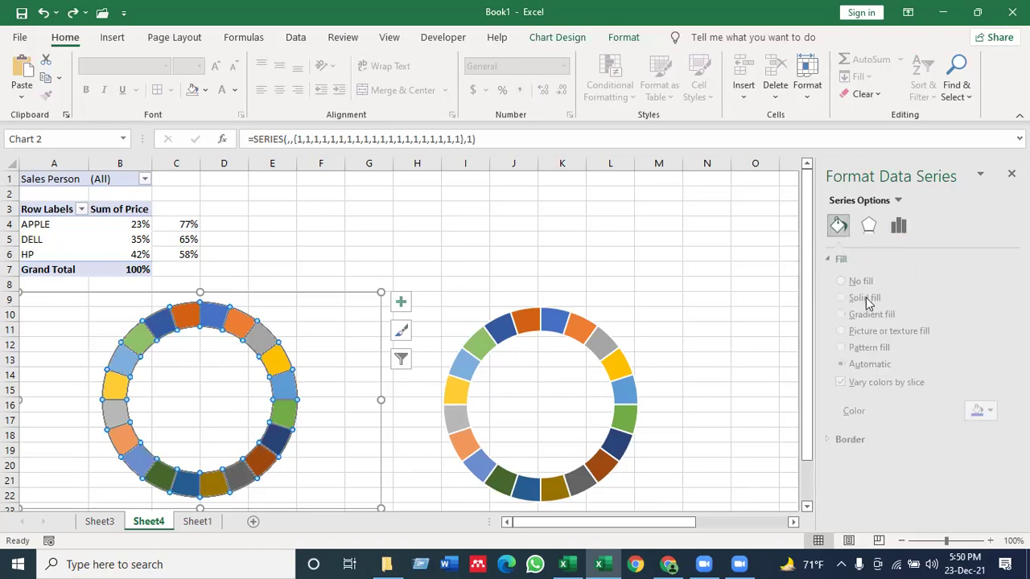
click(867, 302)
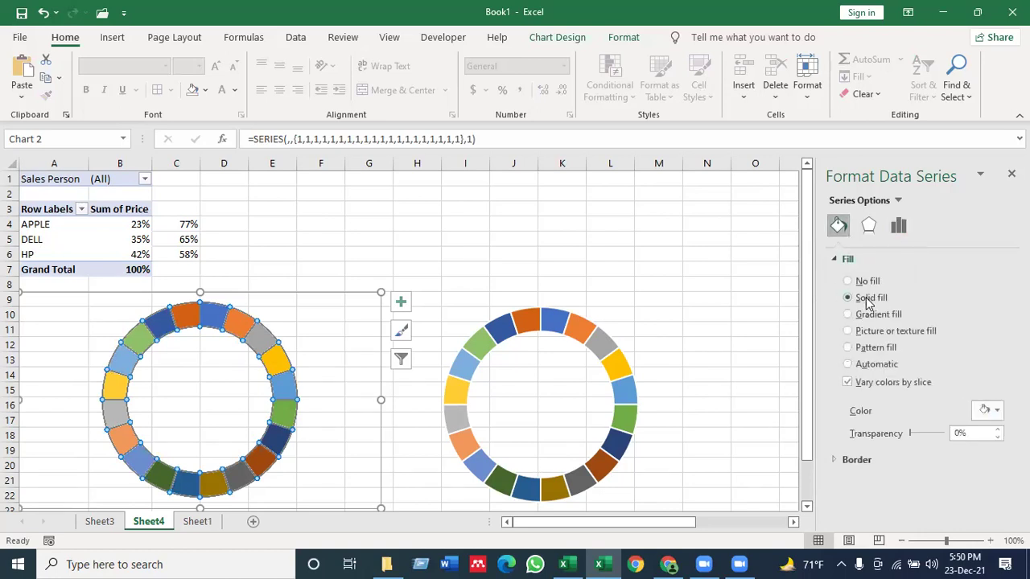
click(995, 411)
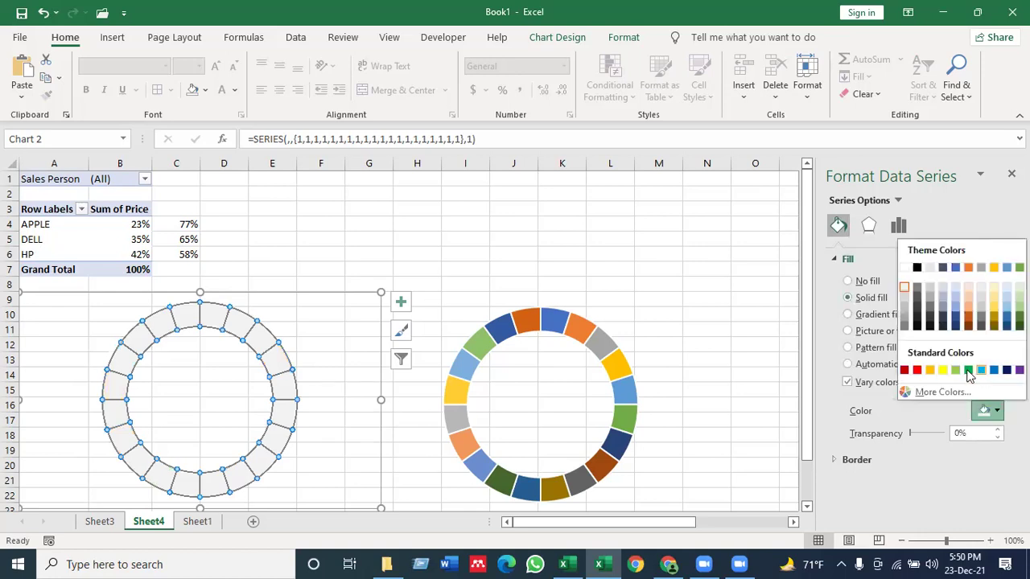
click(733, 344)
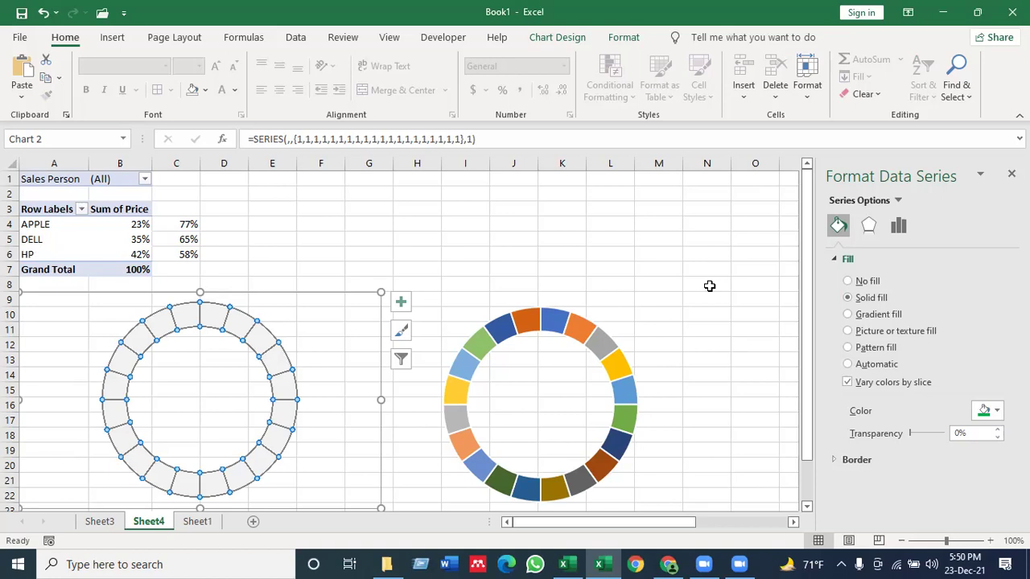
click(709, 285)
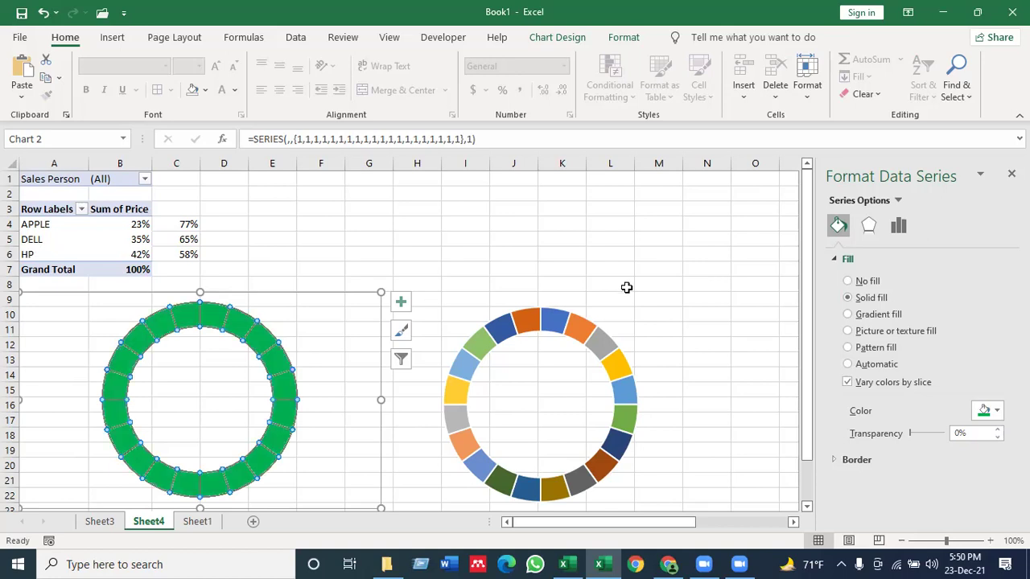
Give the middle doughnut series a solid red fill across all 20 segments
click(527, 316)
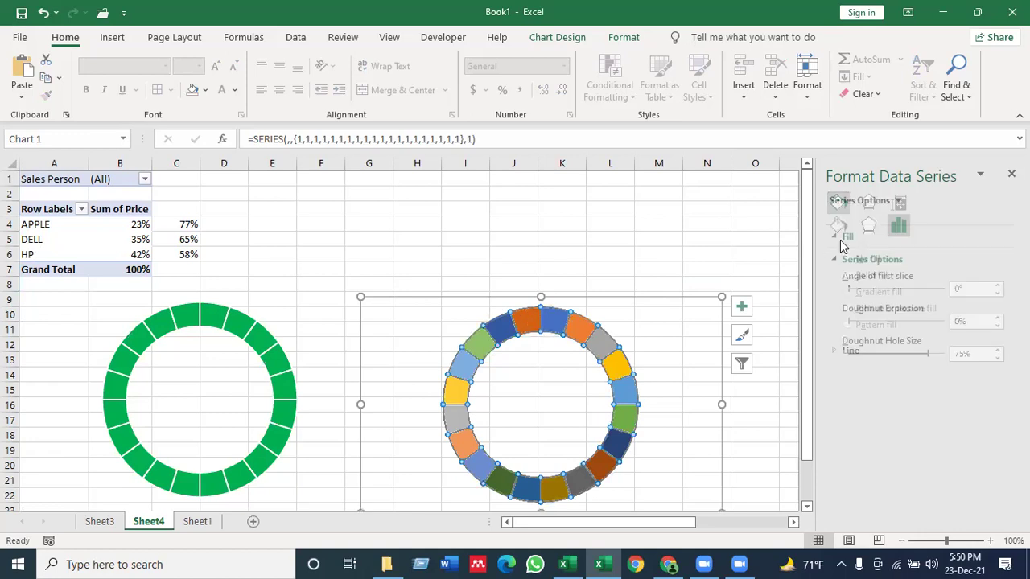
click(839, 229)
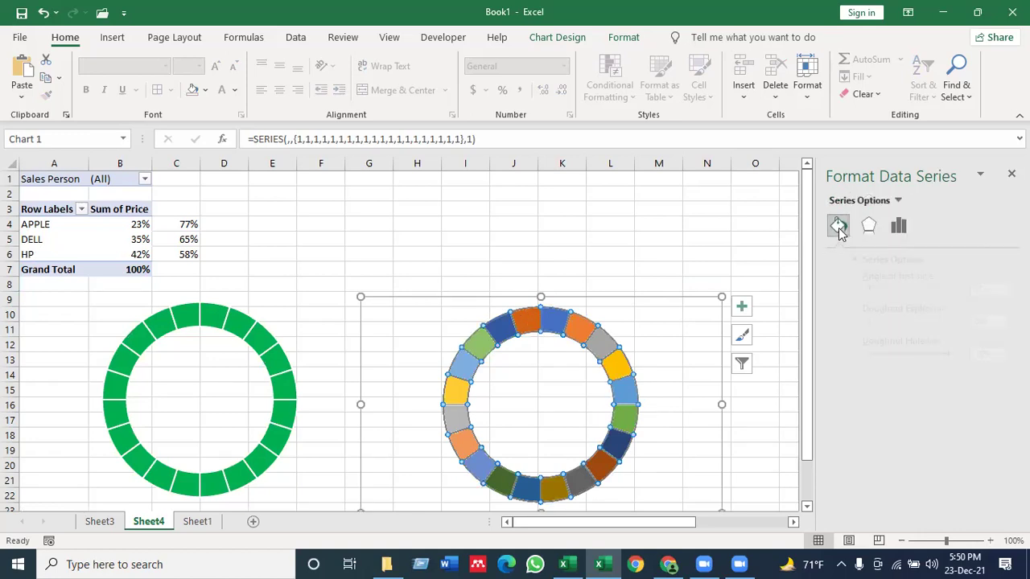
click(854, 298)
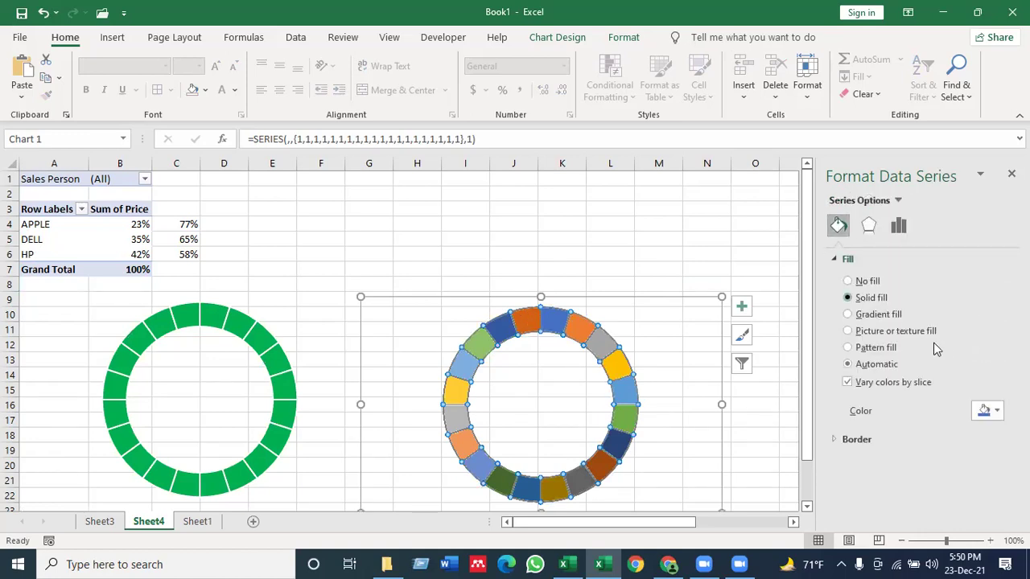
click(996, 411)
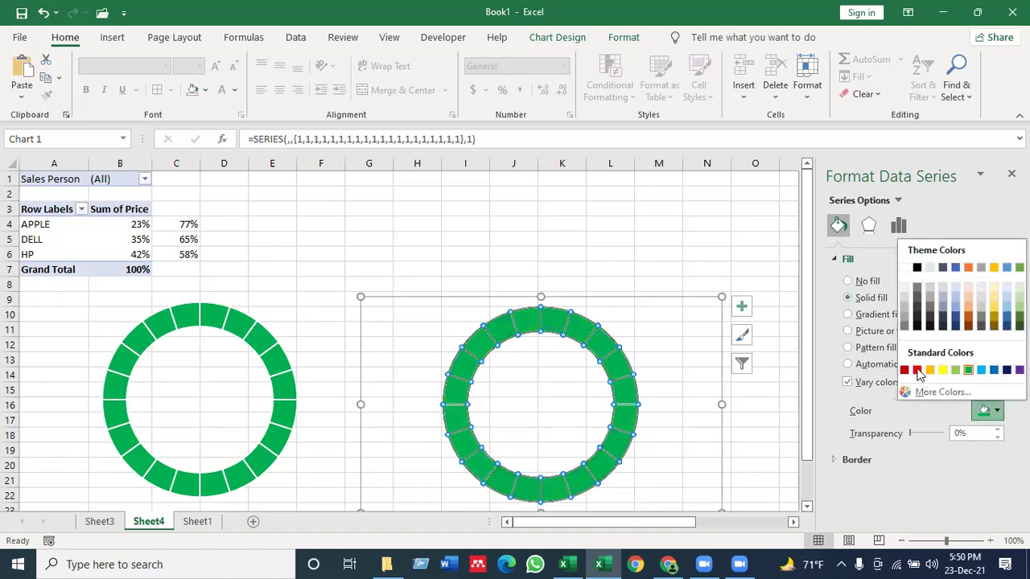
click(916, 370)
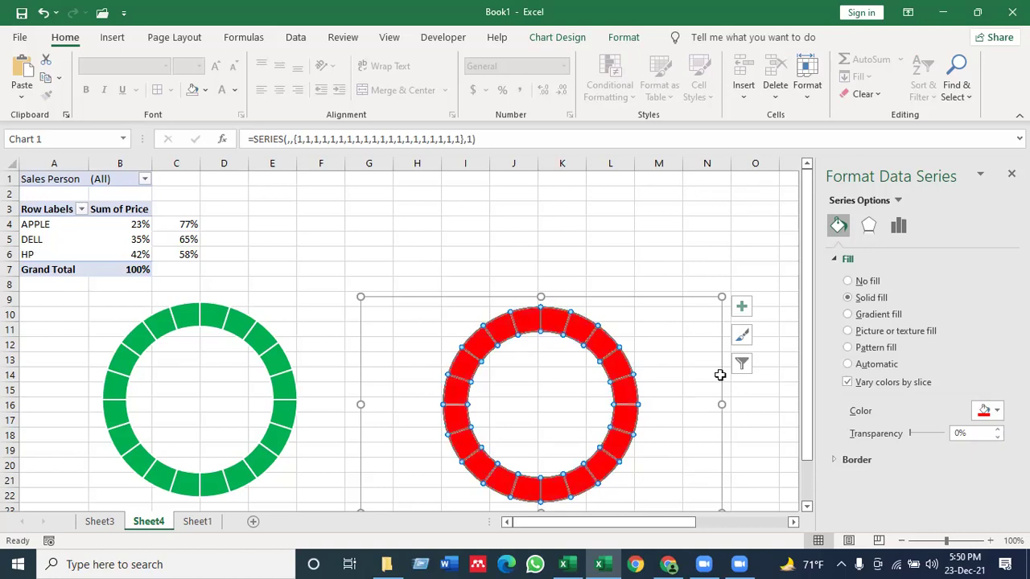
key(Escape)
key(Escape)
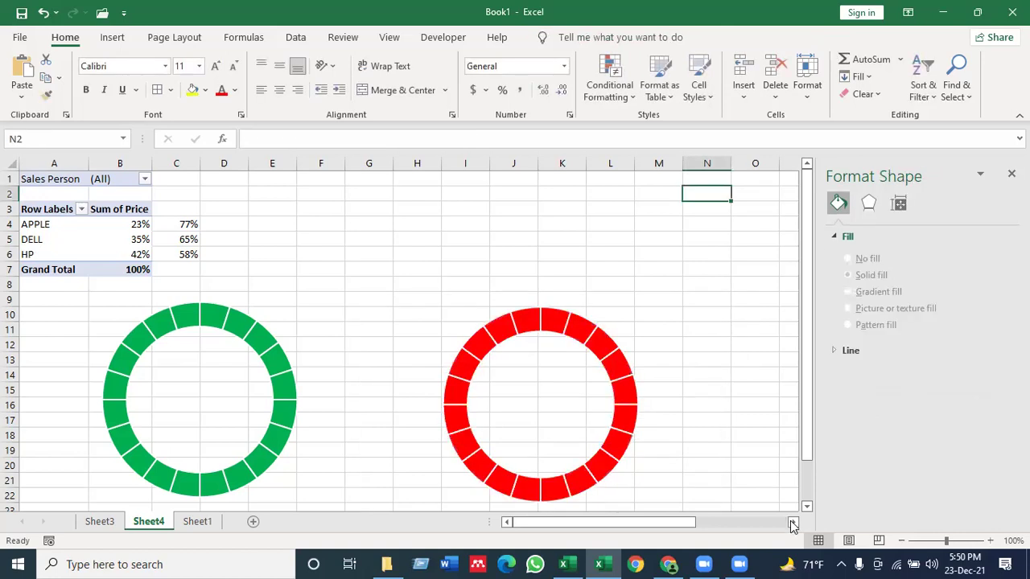
Give the rightmost doughnut series a solid yellow fill across all 20 segments
scroll(678, 367, right, 3)
scroll(651, 318, right, 2)
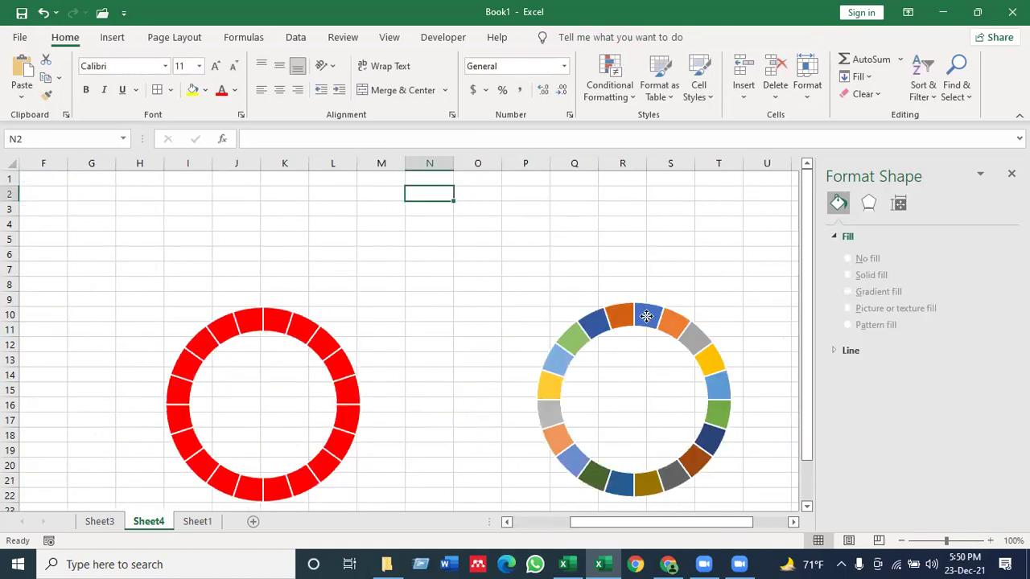
click(647, 316)
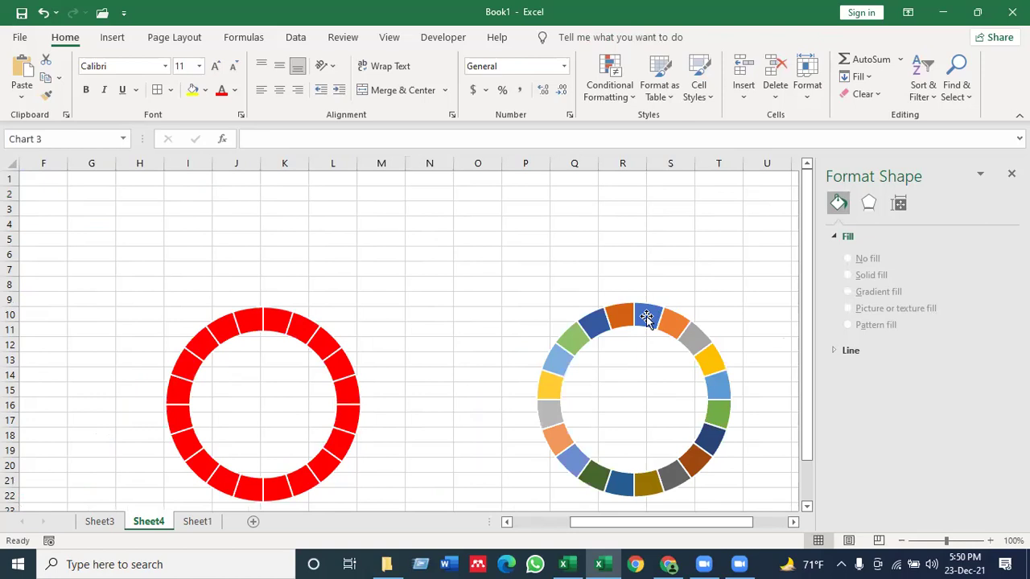
click(838, 228)
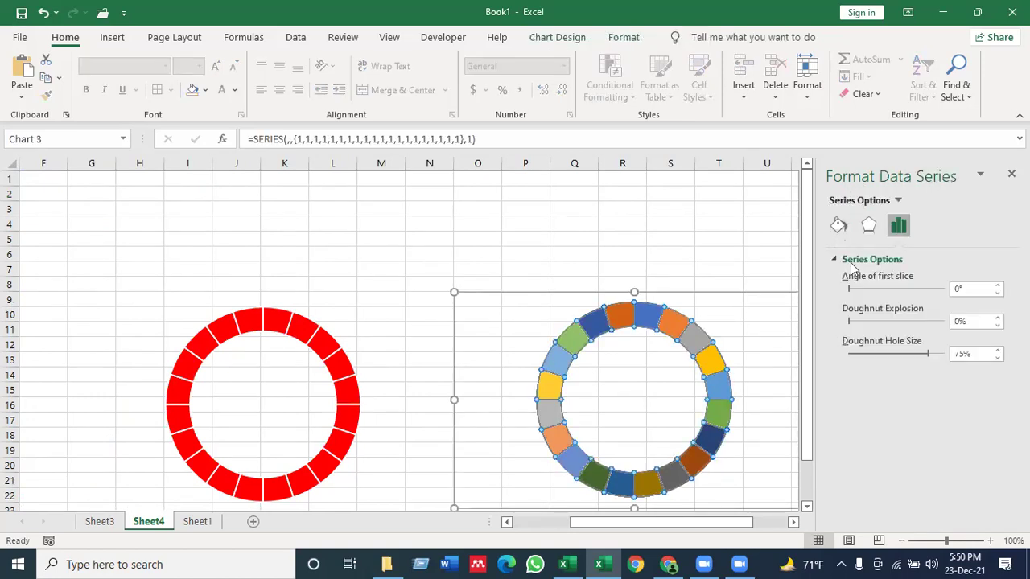
click(869, 299)
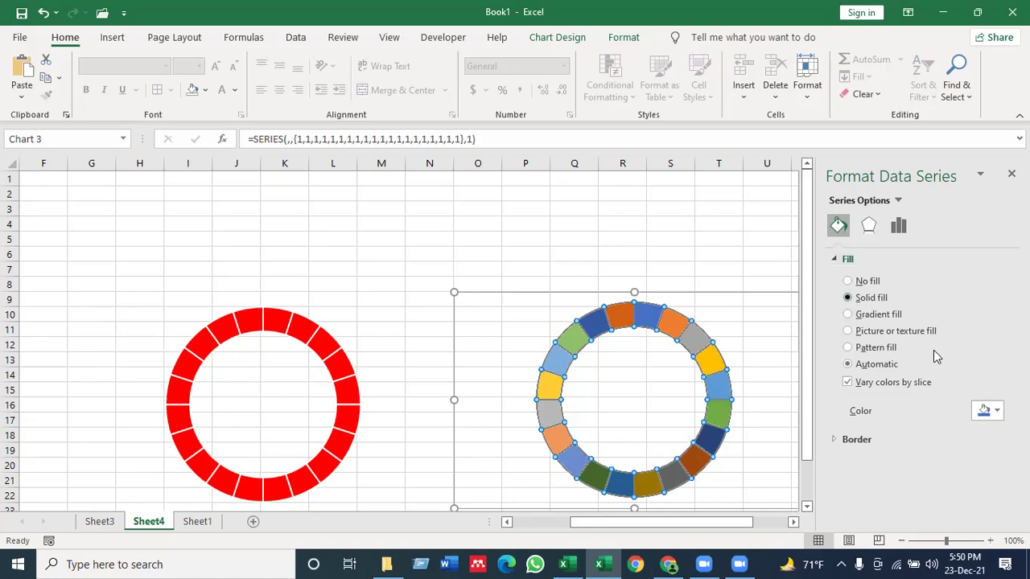
click(995, 411)
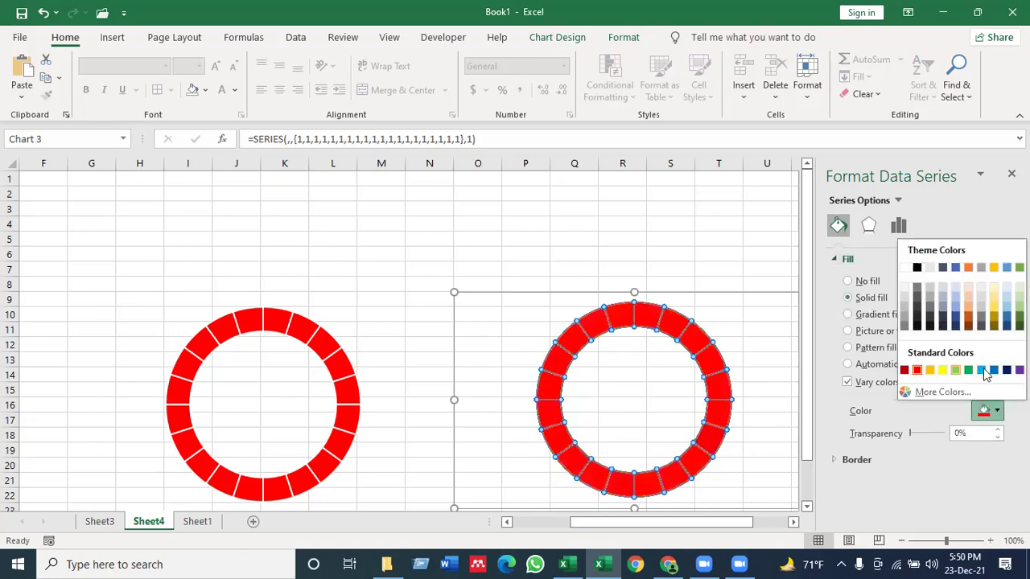
click(942, 370)
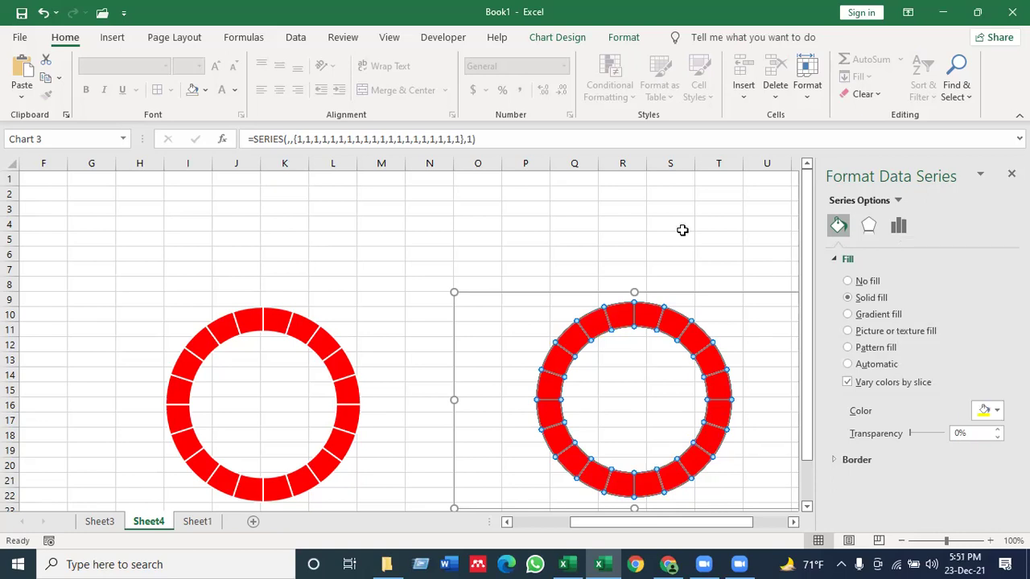
key(Escape)
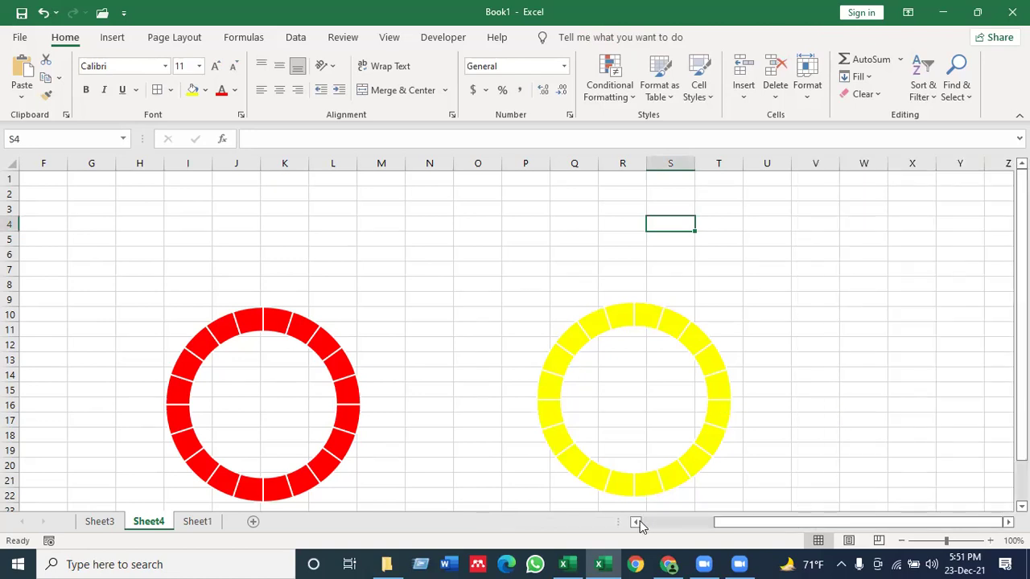
Check the green, red and yellow charts, then nudge the yellow chart left to column N
click(636, 523)
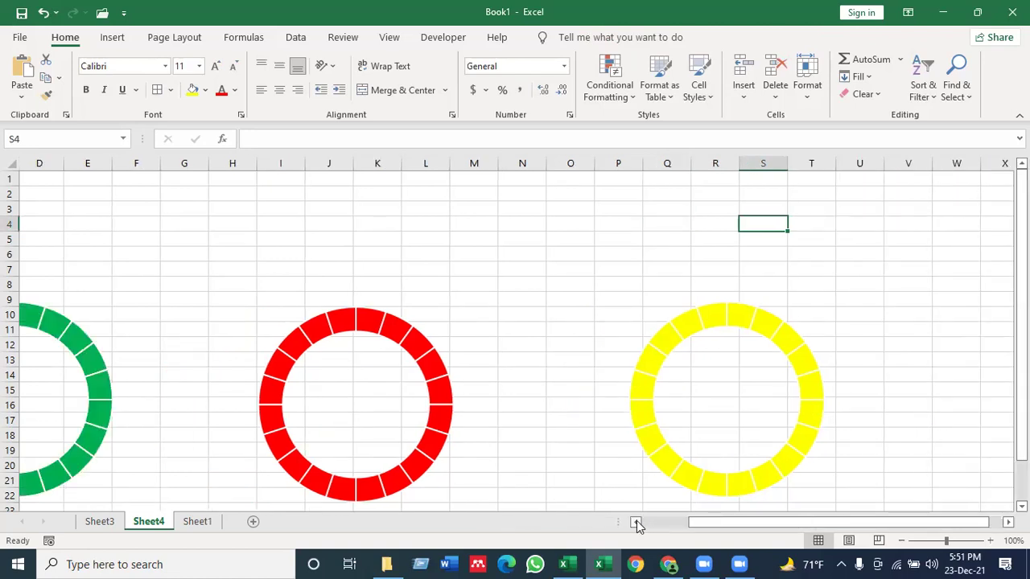
click(635, 523)
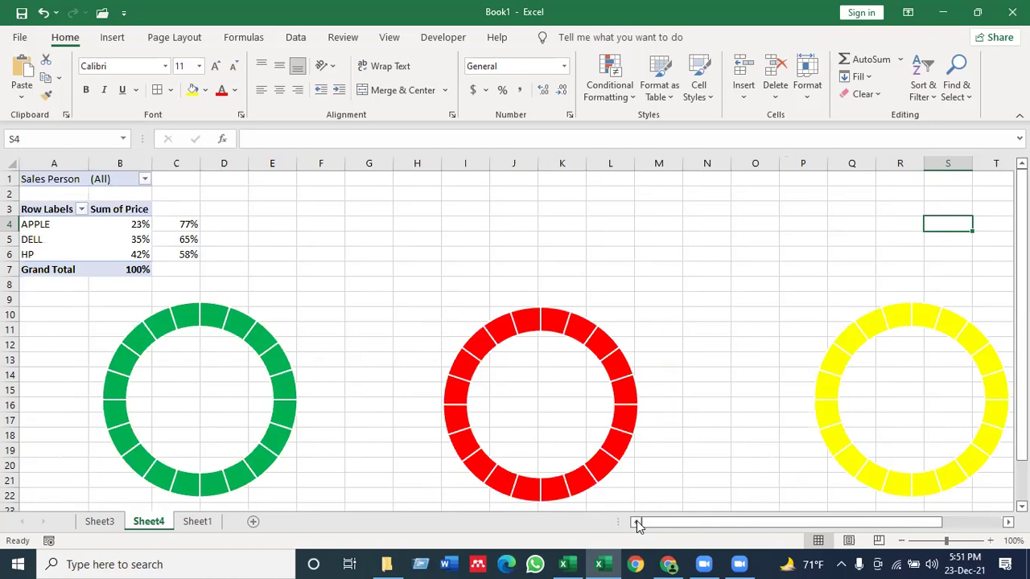
click(205, 402)
click(515, 392)
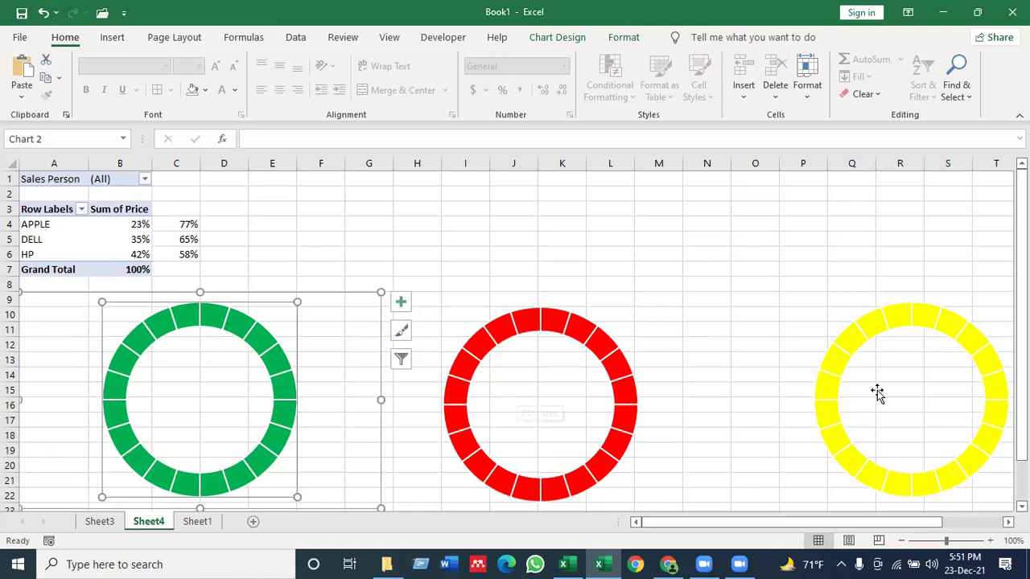
click(777, 294)
drag(777, 290, 737, 289)
click(798, 226)
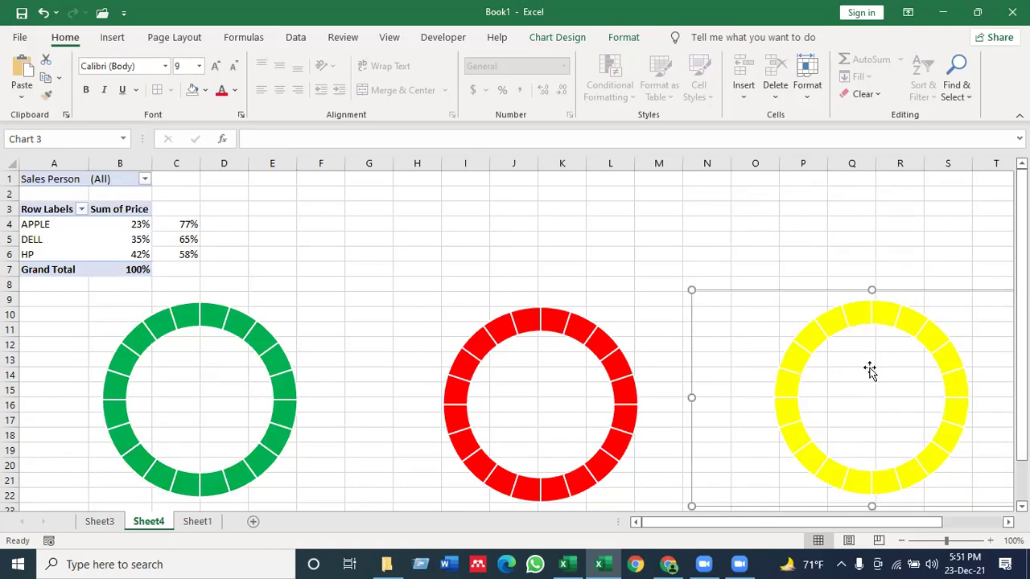
click(869, 369)
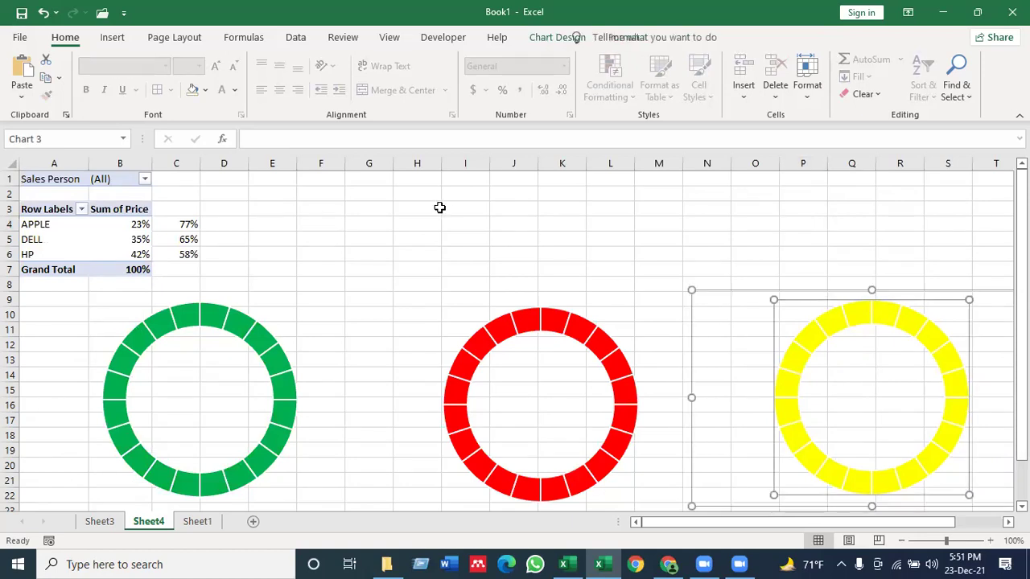
click(377, 227)
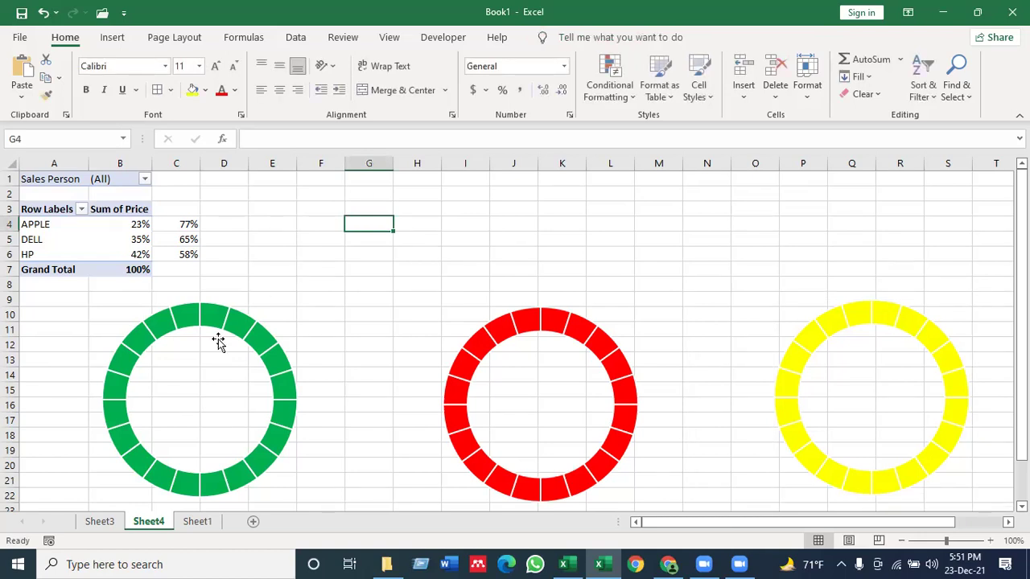
Add a second series to the green chart using APPLE's B4:C4 values (23% and 77%)
right_click(190, 390)
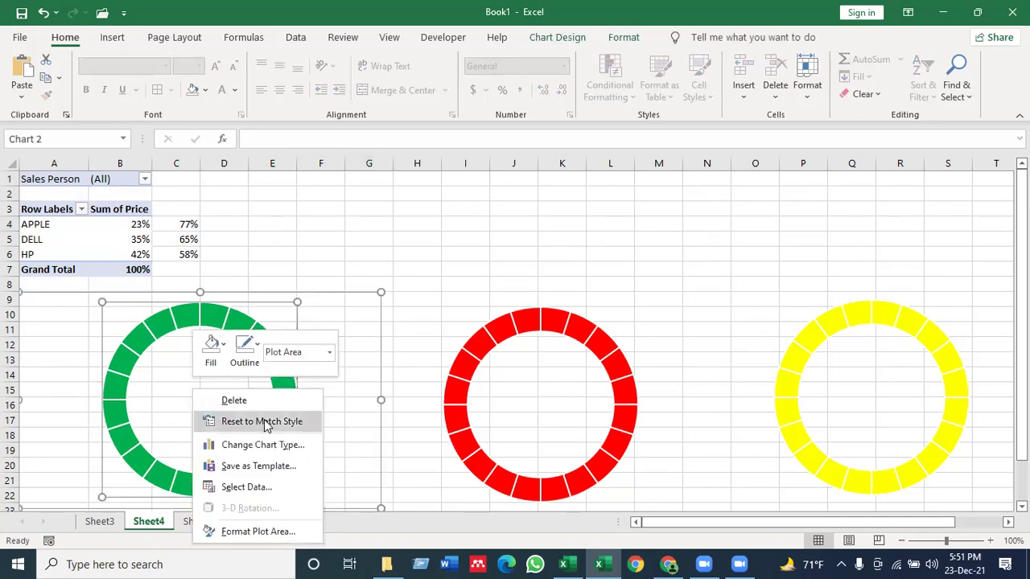
click(238, 487)
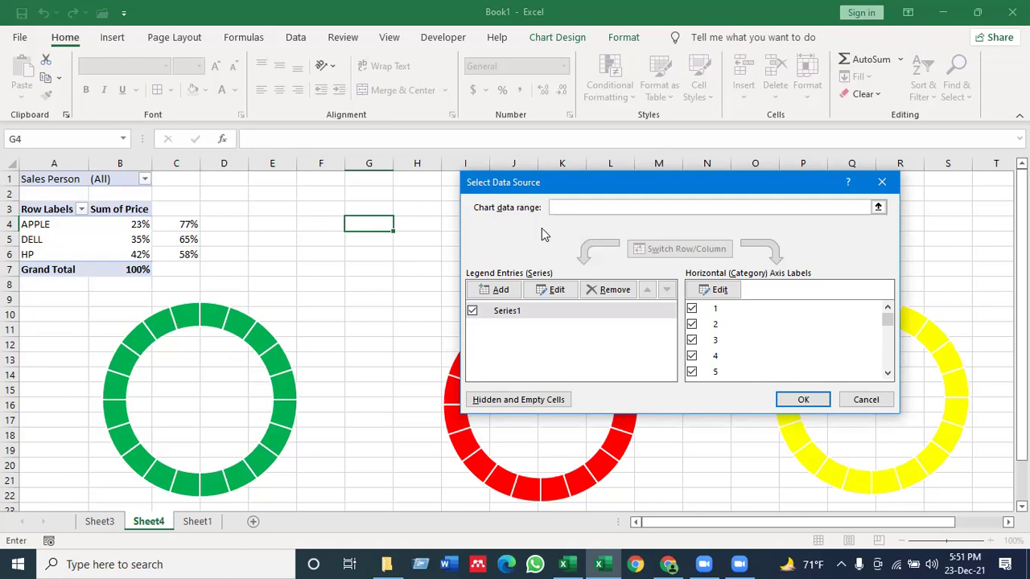
click(500, 293)
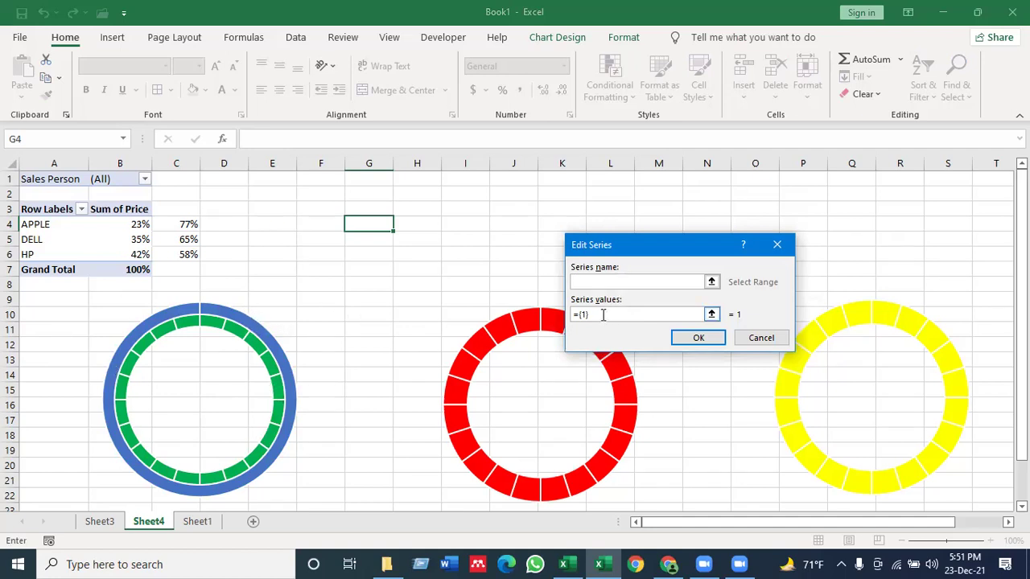
key(BackSpace)
key(BackSpace)
key(BackSpace)
drag(126, 228, 181, 225)
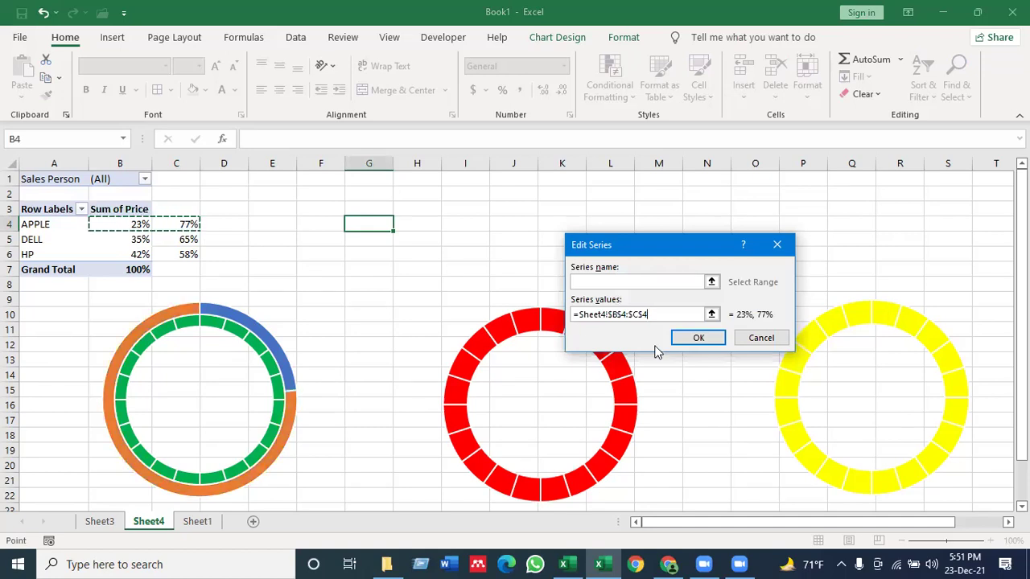
click(684, 341)
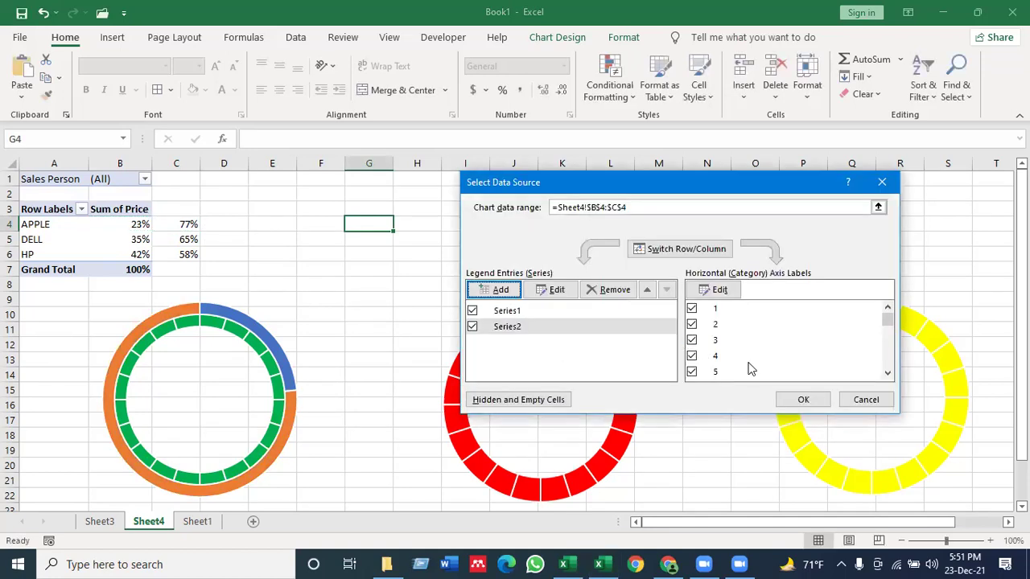
click(801, 401)
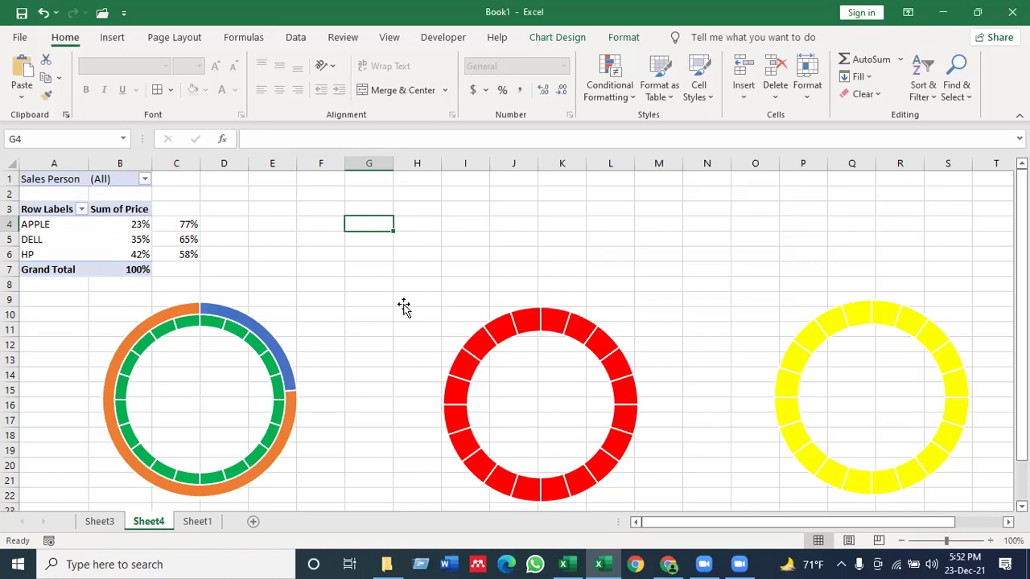
Move Series2, the 23%/77% ring, onto the secondary axis
click(443, 240)
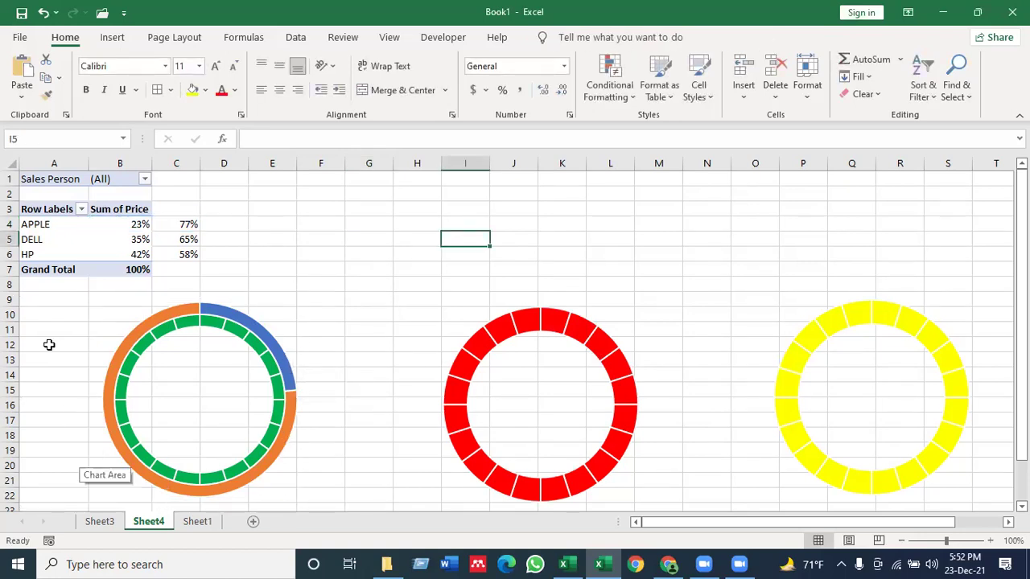
click(289, 426)
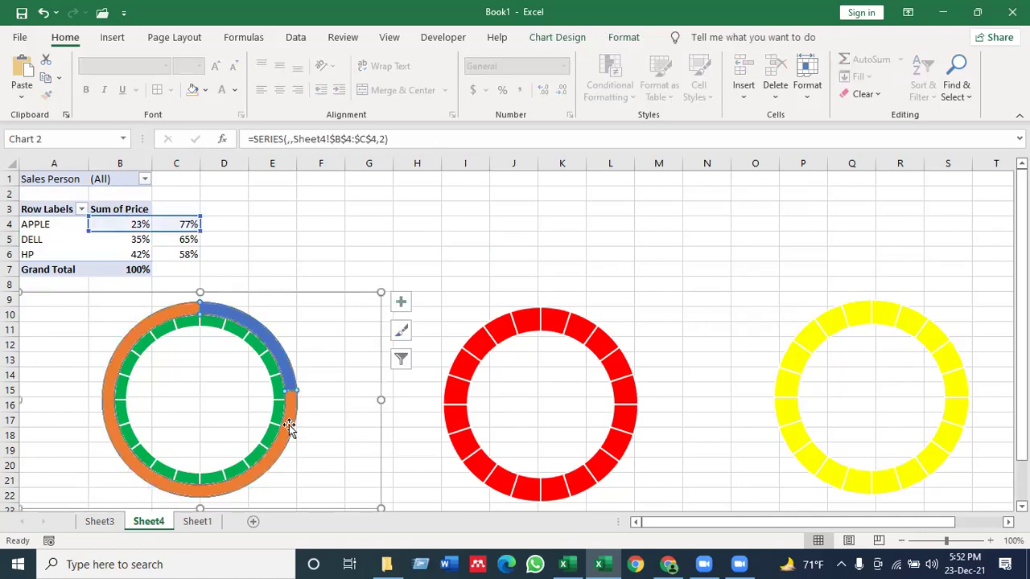
right_click(289, 428)
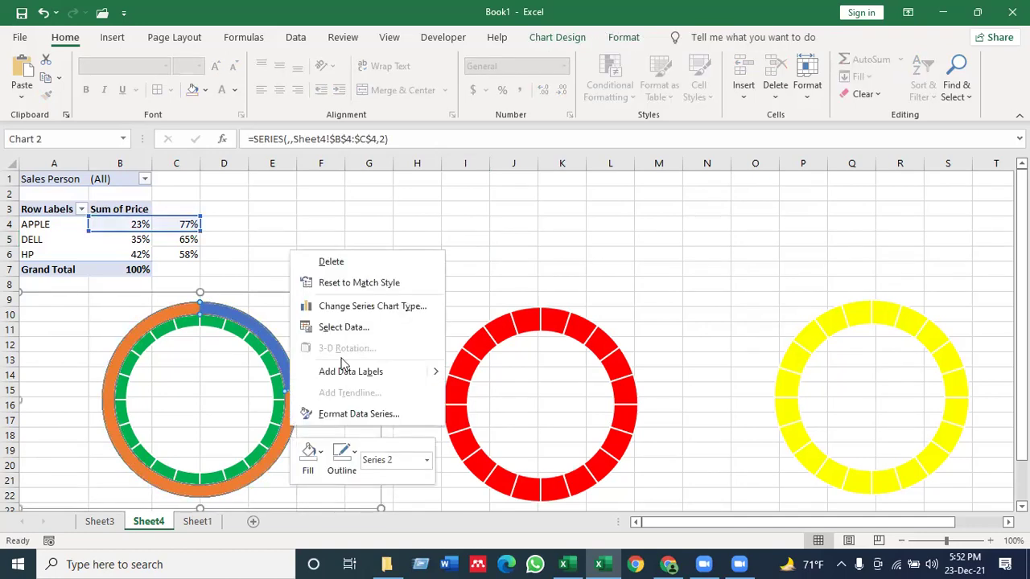
click(391, 306)
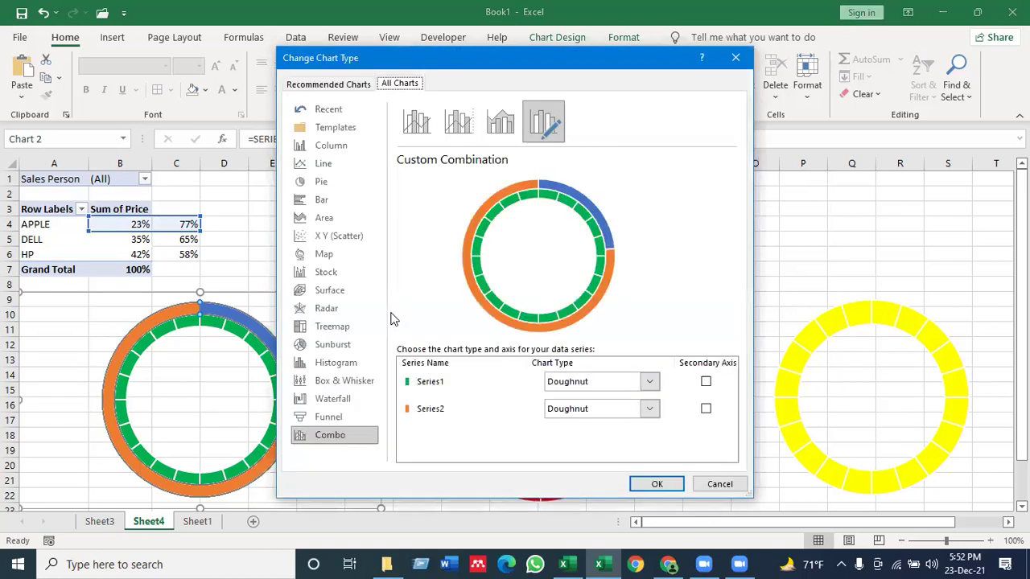
click(706, 410)
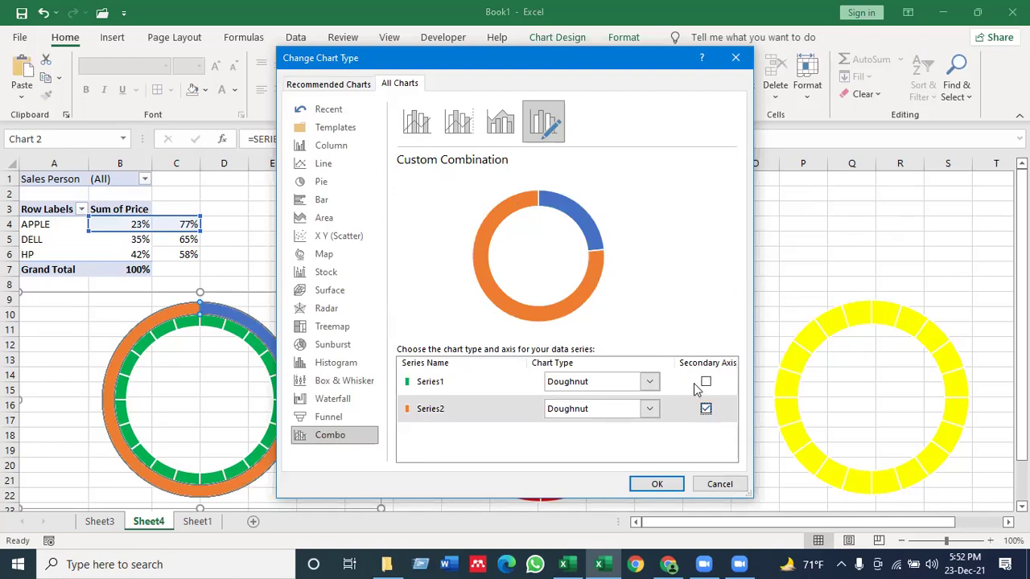
click(655, 483)
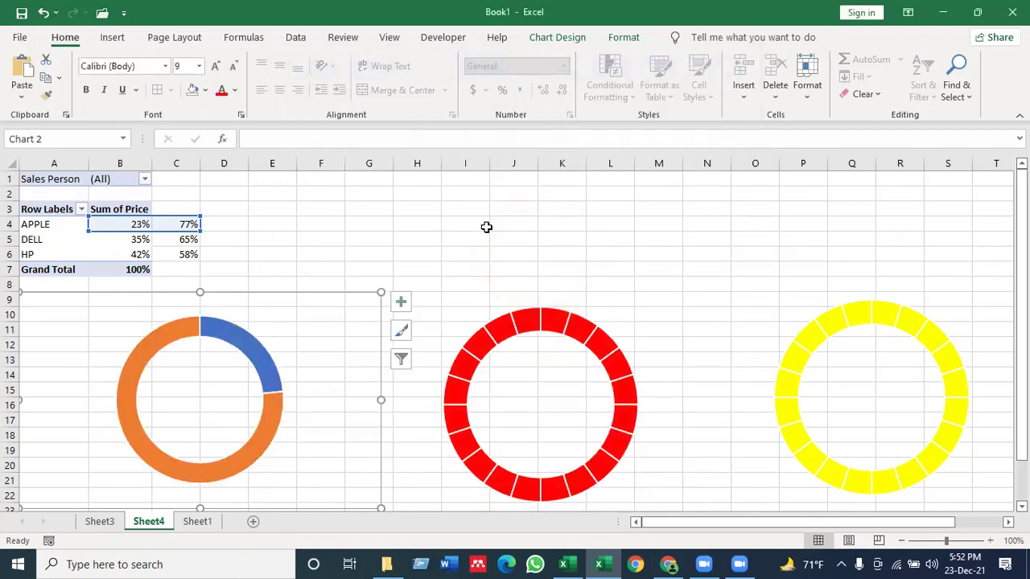
click(454, 213)
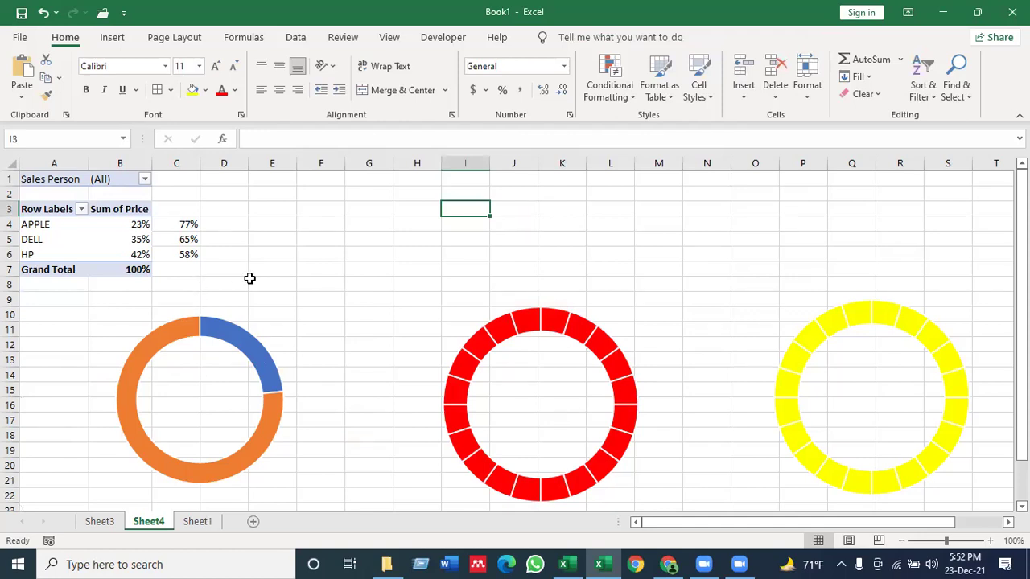
Set the 23% APPLE slice to No fill so the green ring shows through
mouse_move(240, 339)
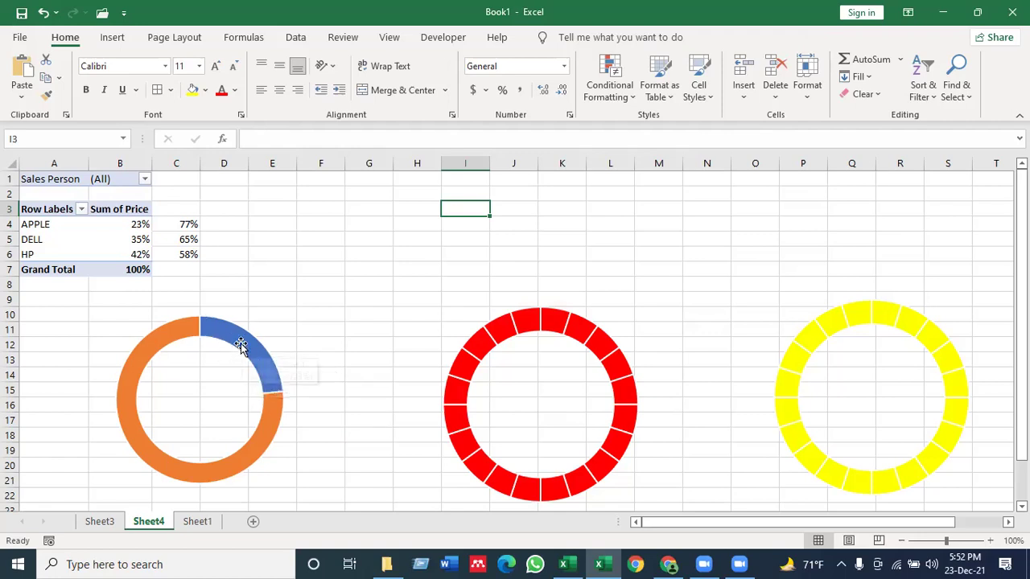
click(240, 344)
double_click(240, 344)
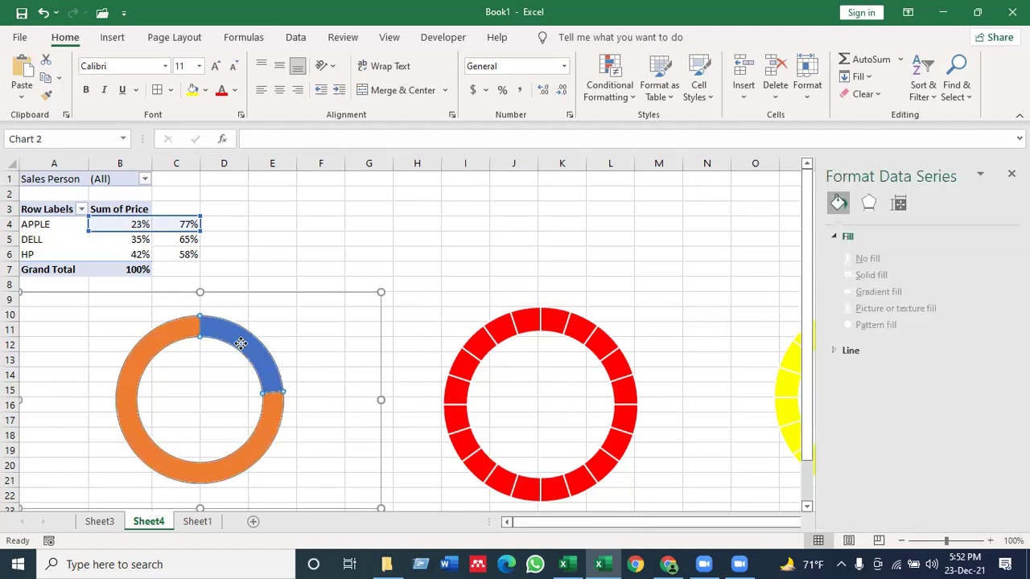
click(241, 345)
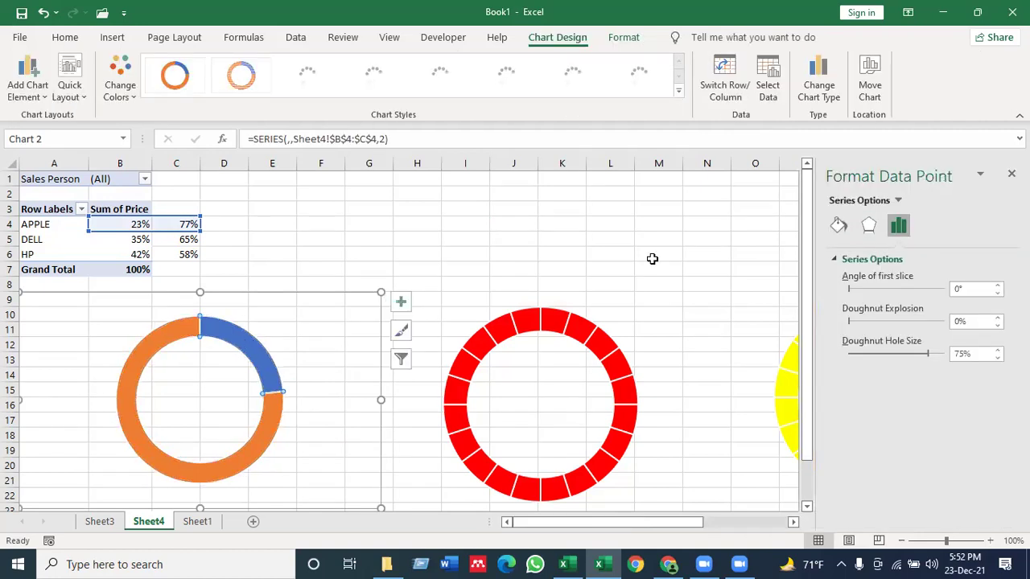
click(838, 227)
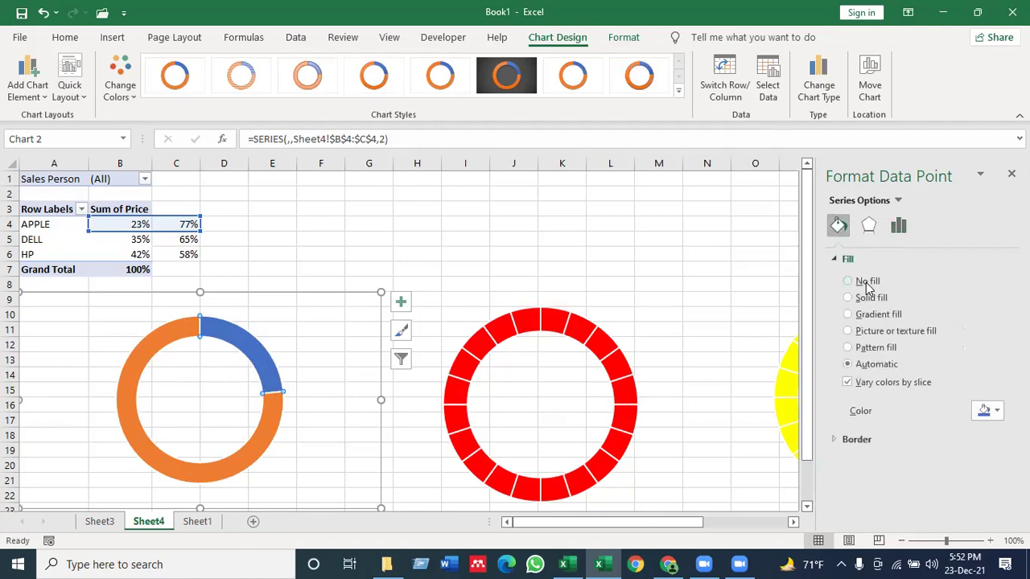
click(866, 283)
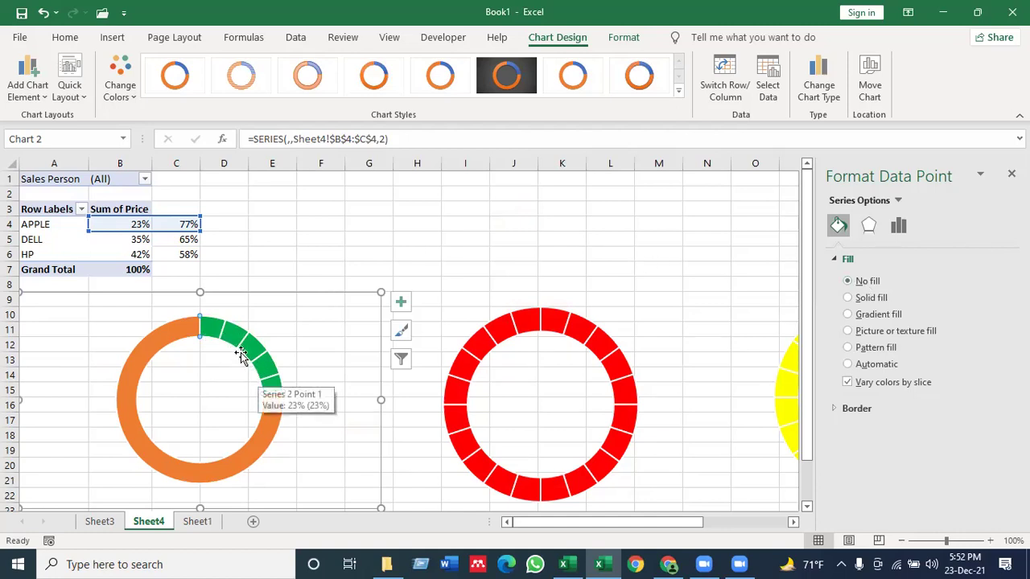
mouse_move(248, 359)
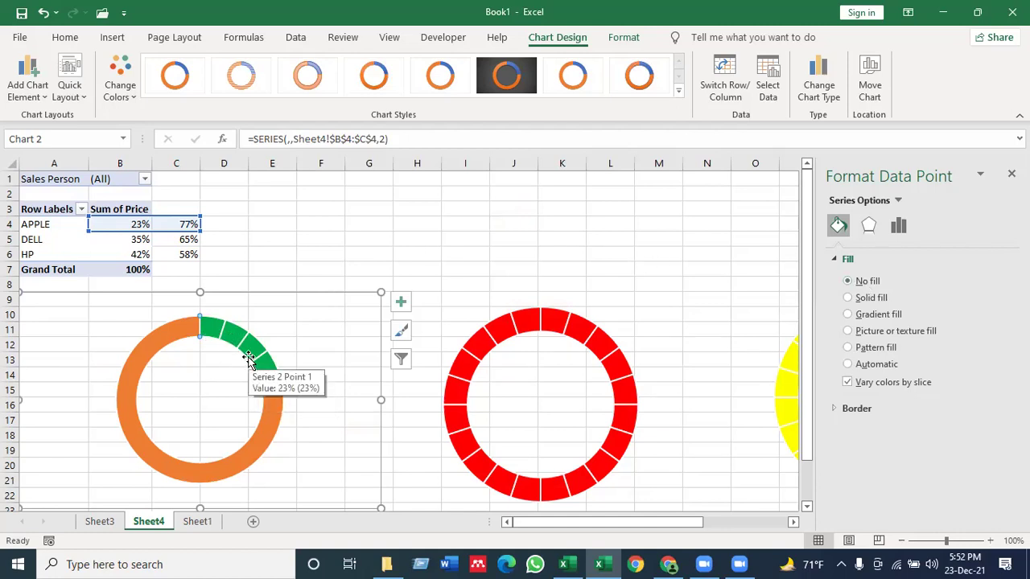
click(598, 237)
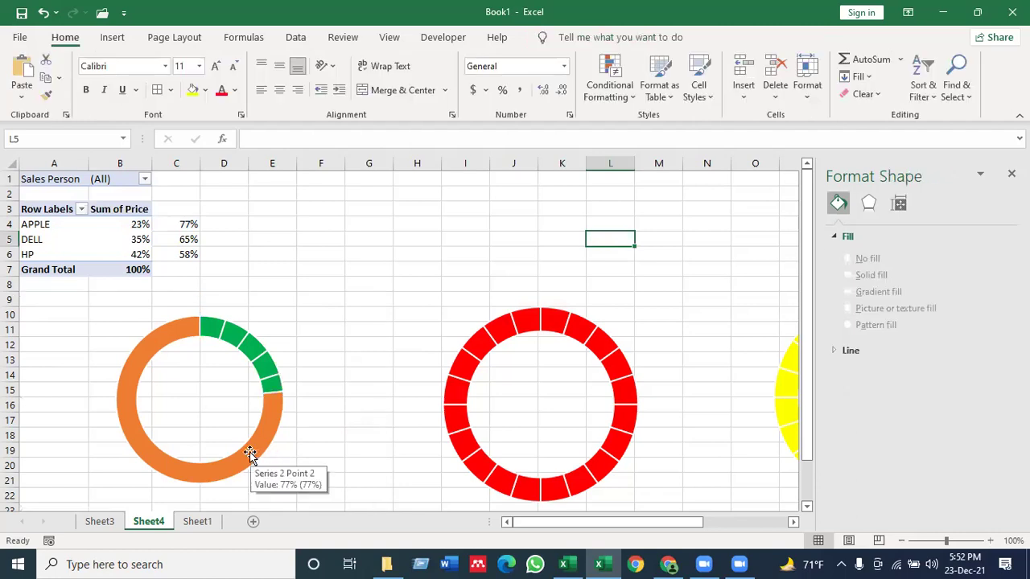
Give the 77% APPLE slice a solid white fill at about 16% transparency
click(250, 453)
click(250, 454)
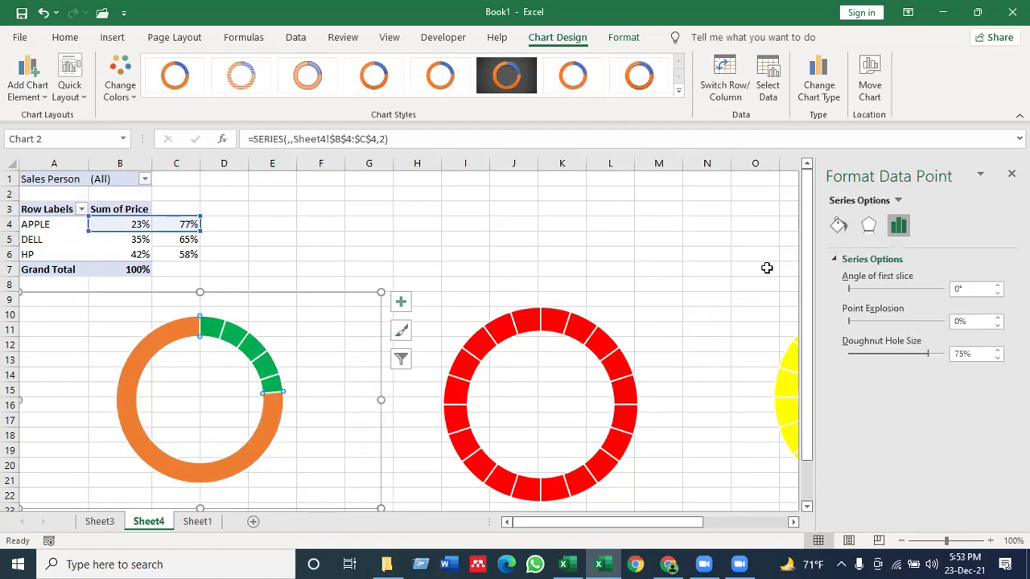
click(837, 227)
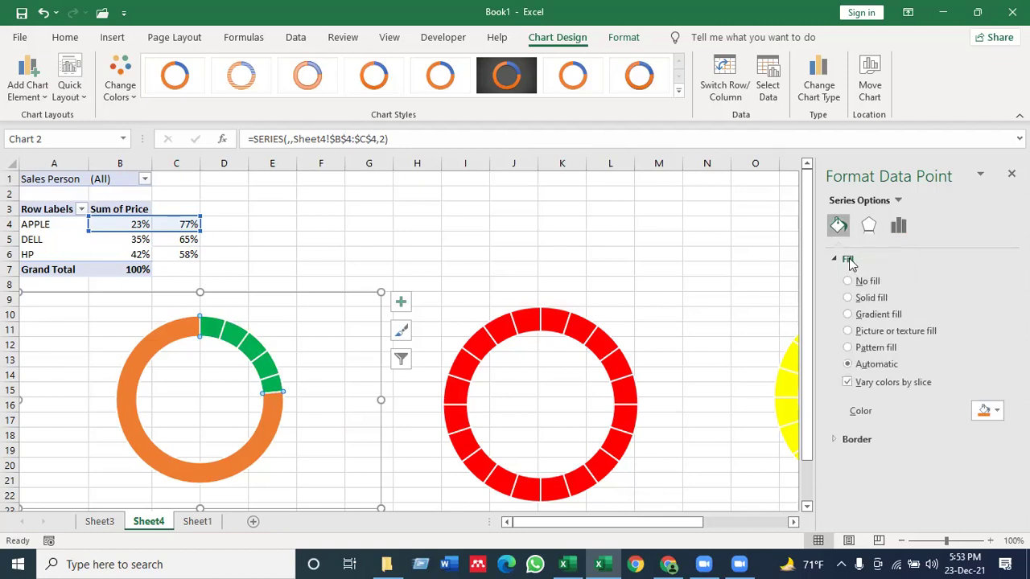
click(871, 298)
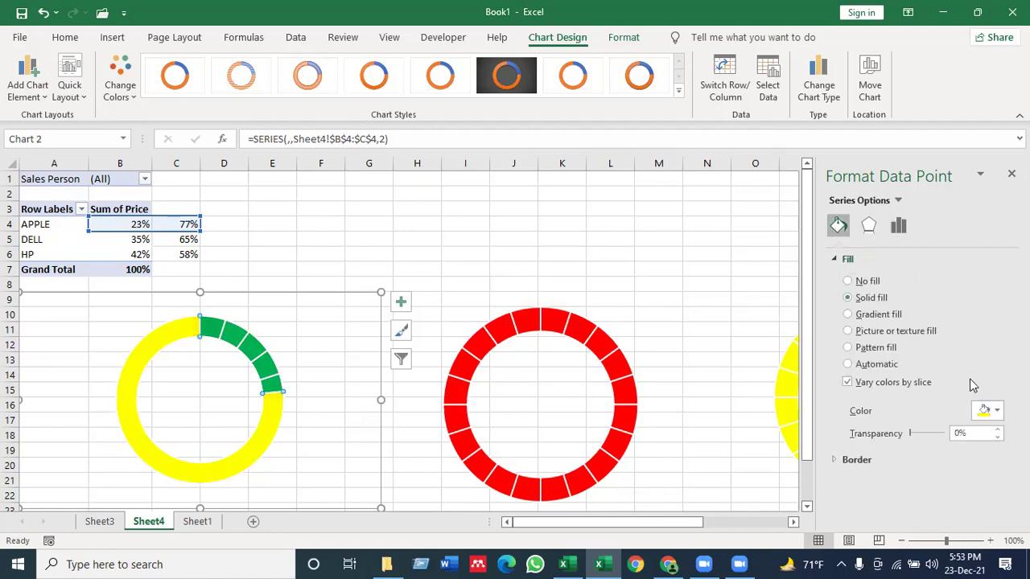
click(998, 411)
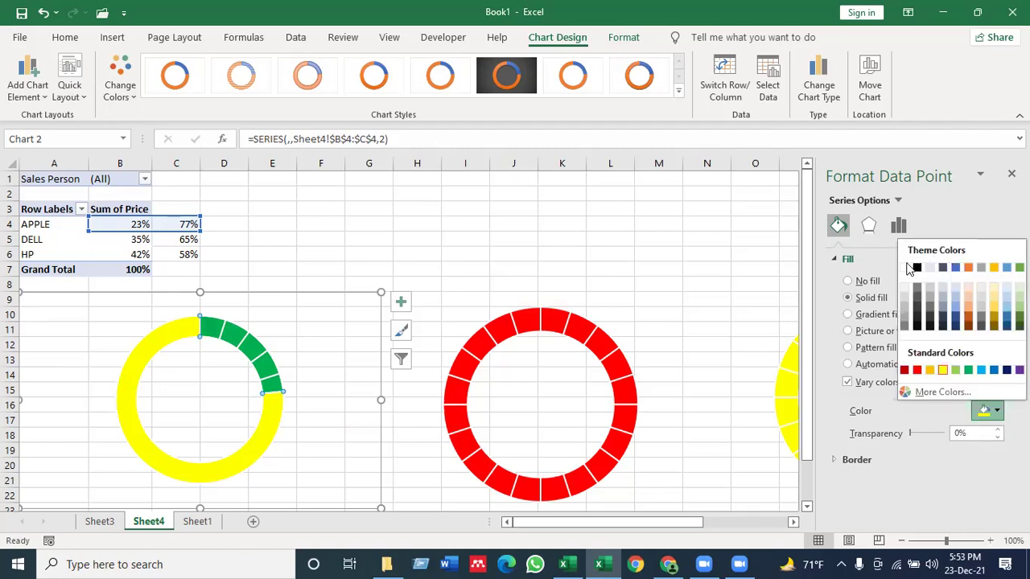
click(904, 267)
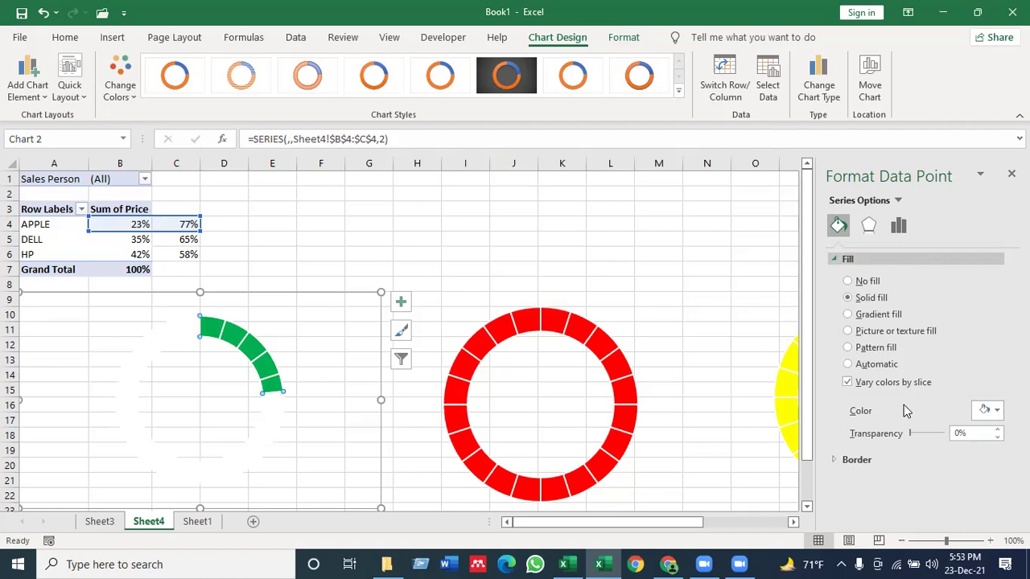
click(997, 430)
click(997, 430)
click(997, 430)
click(997, 430)
click(996, 430)
click(996, 431)
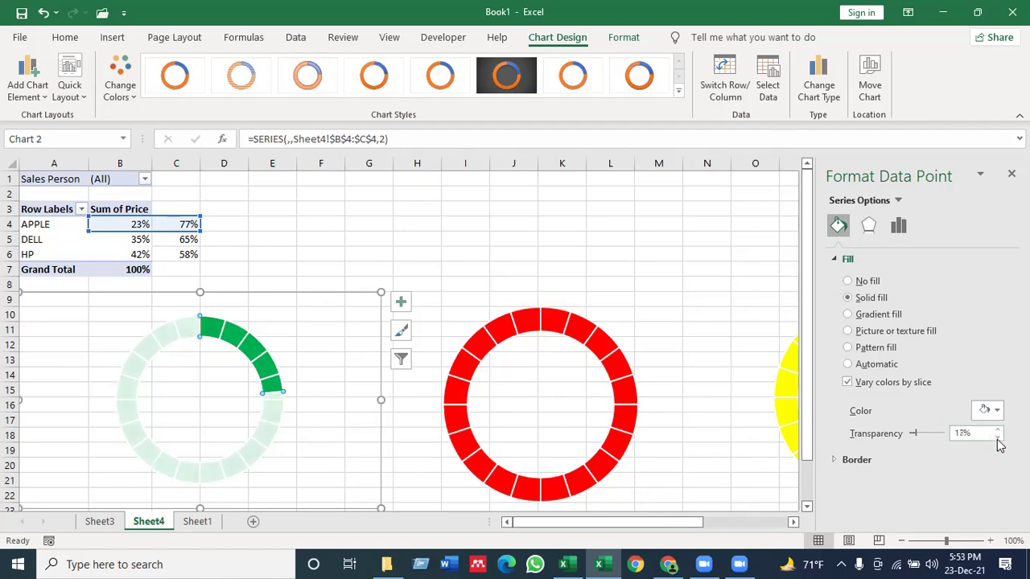
click(708, 252)
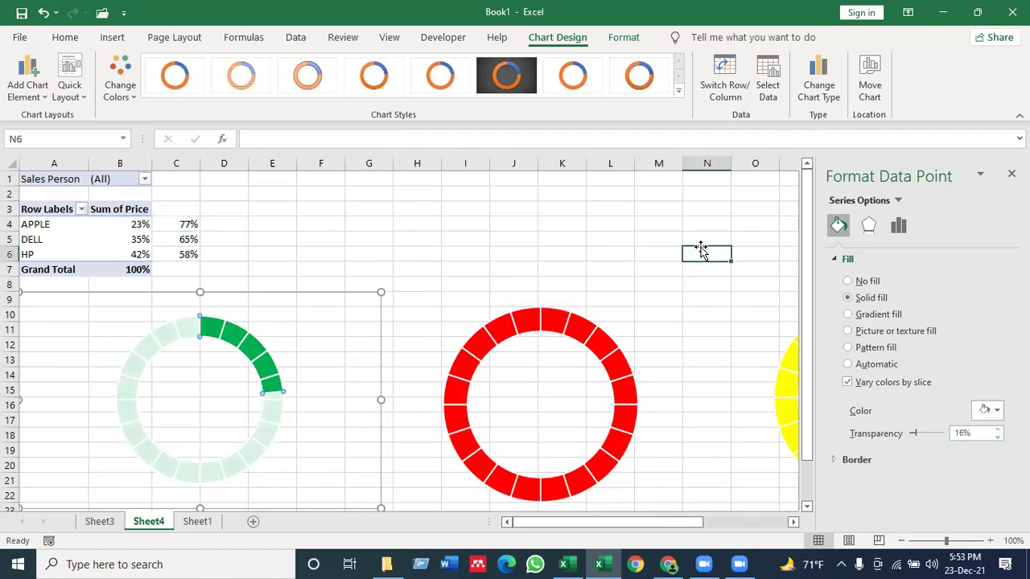
Add a second series from DELL's B5:C5 (35%, 65%) to the red chart as an outer ring
right_click(534, 397)
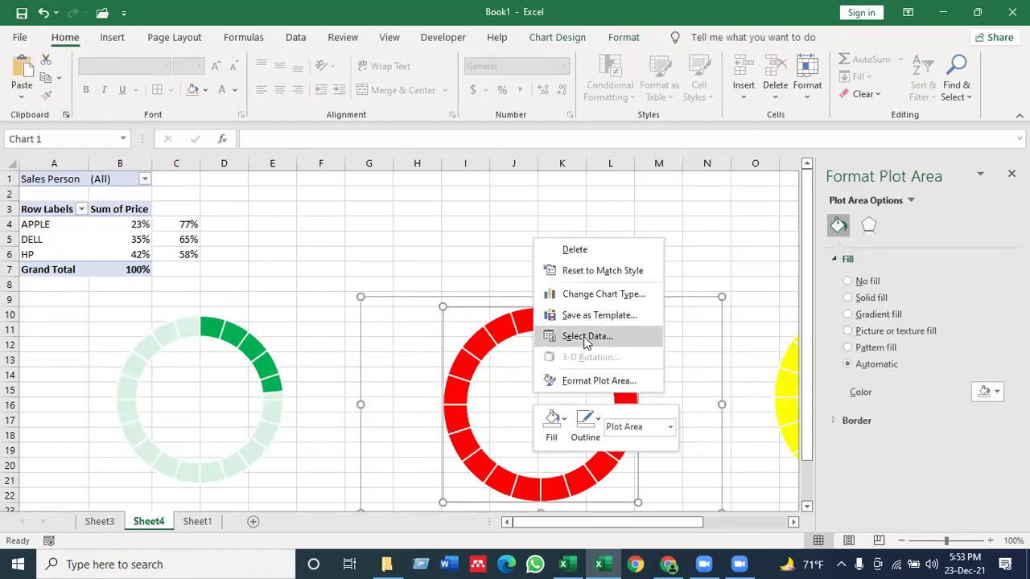
click(457, 252)
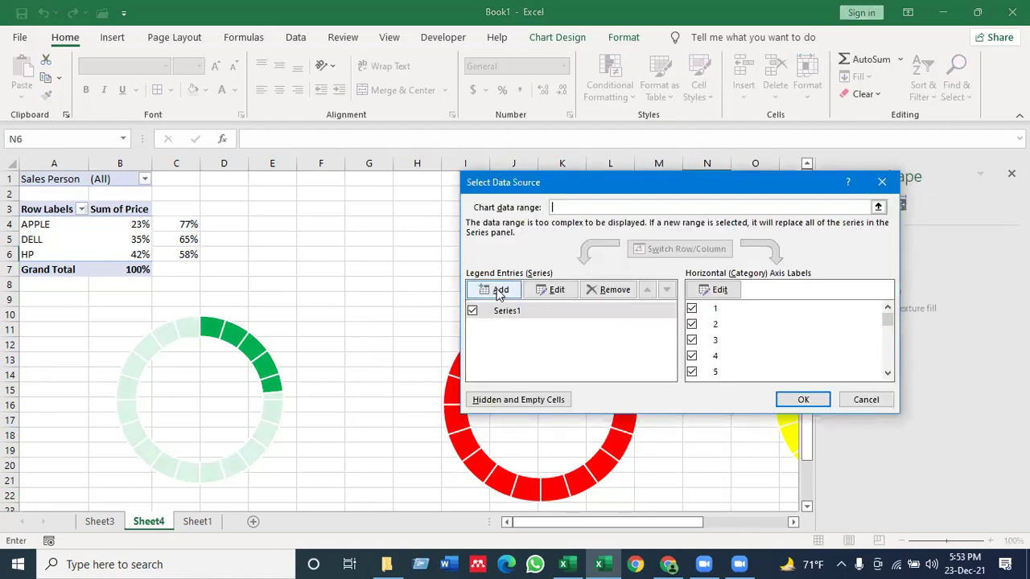
click(498, 292)
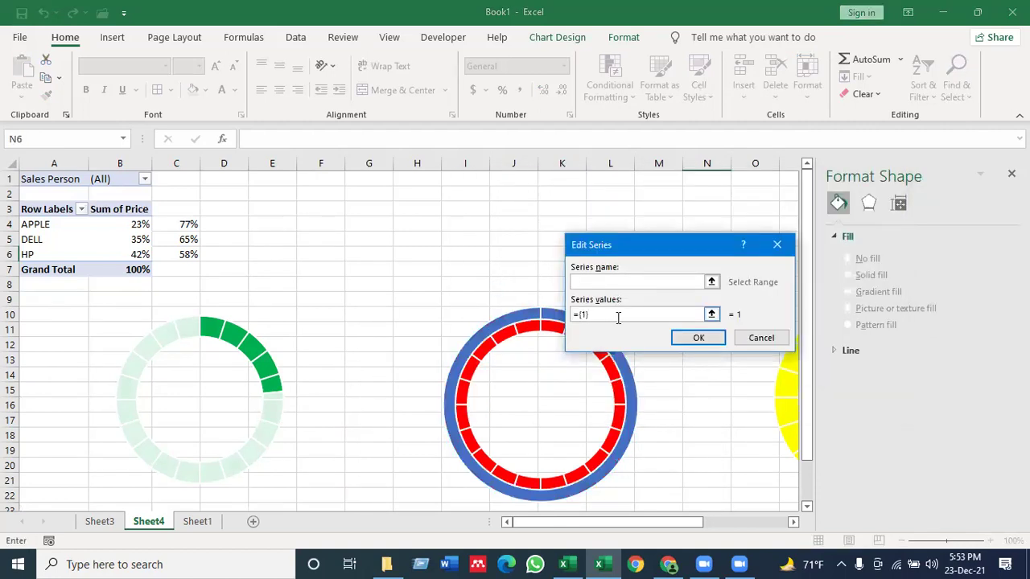
click(606, 317)
drag(129, 239, 175, 240)
click(697, 339)
click(801, 396)
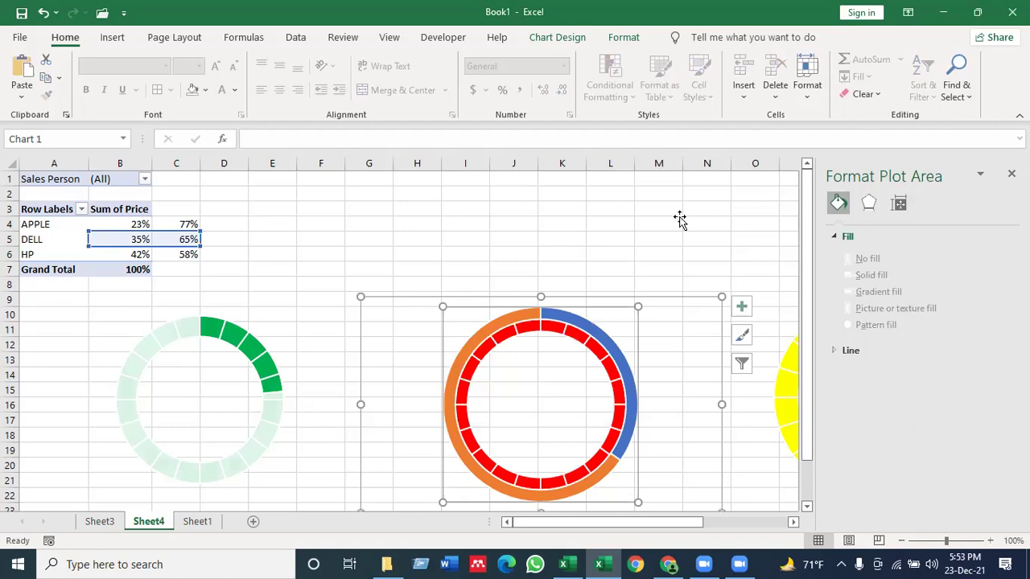
click(680, 221)
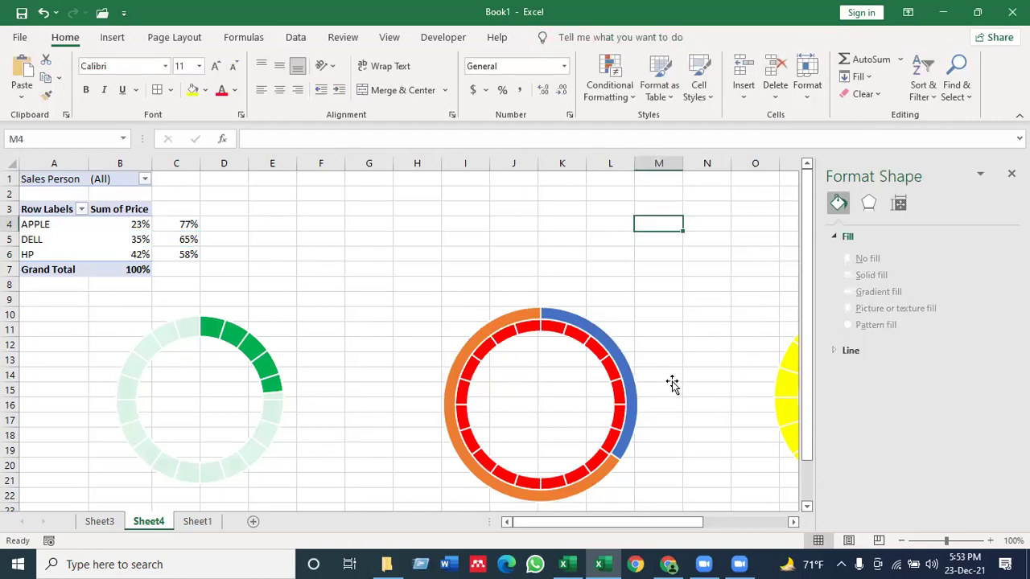
click(631, 396)
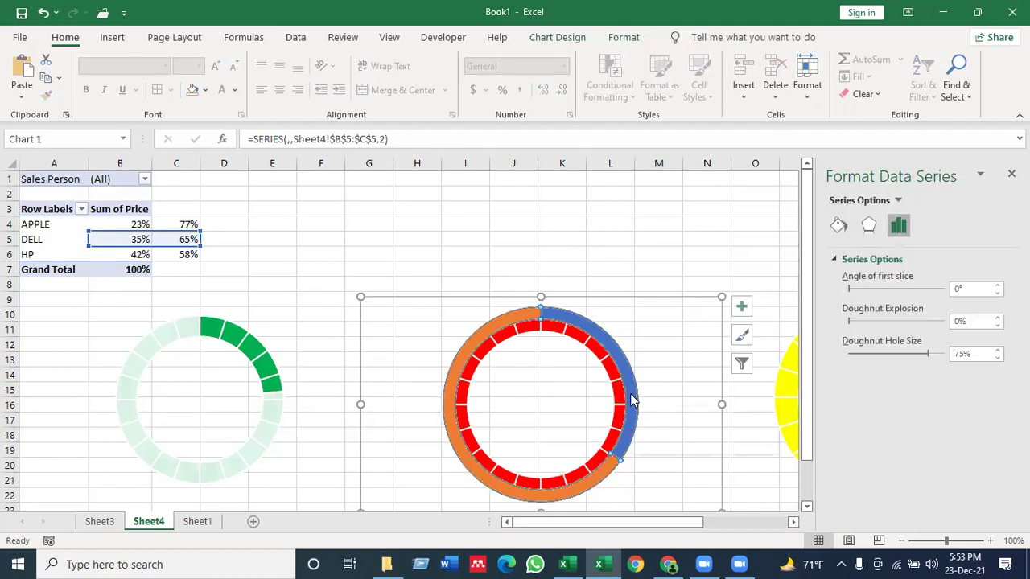
Plot the DELL chart's Series2 on the secondary axis so it shows one 35%/65% ring
right_click(631, 397)
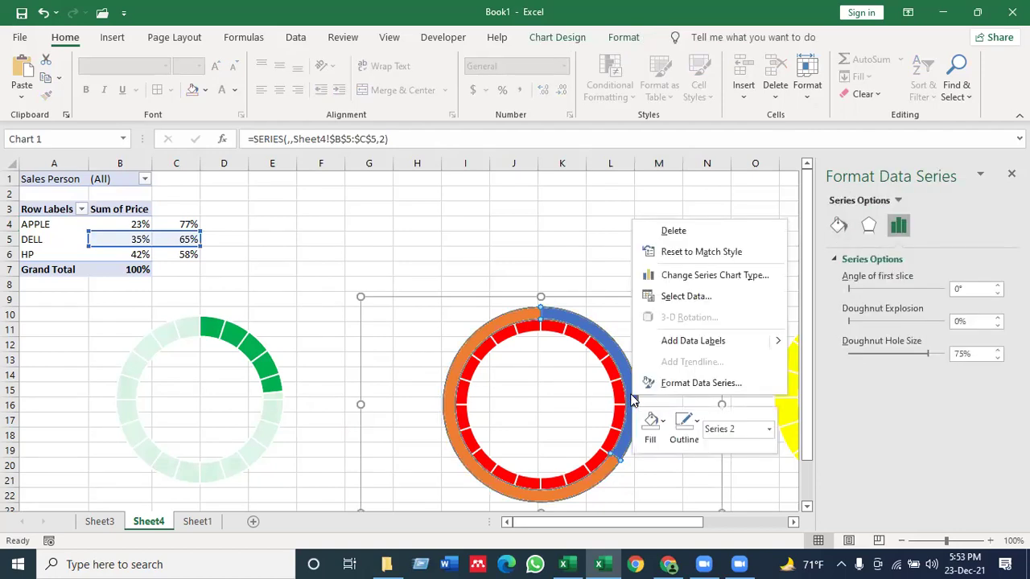
click(704, 277)
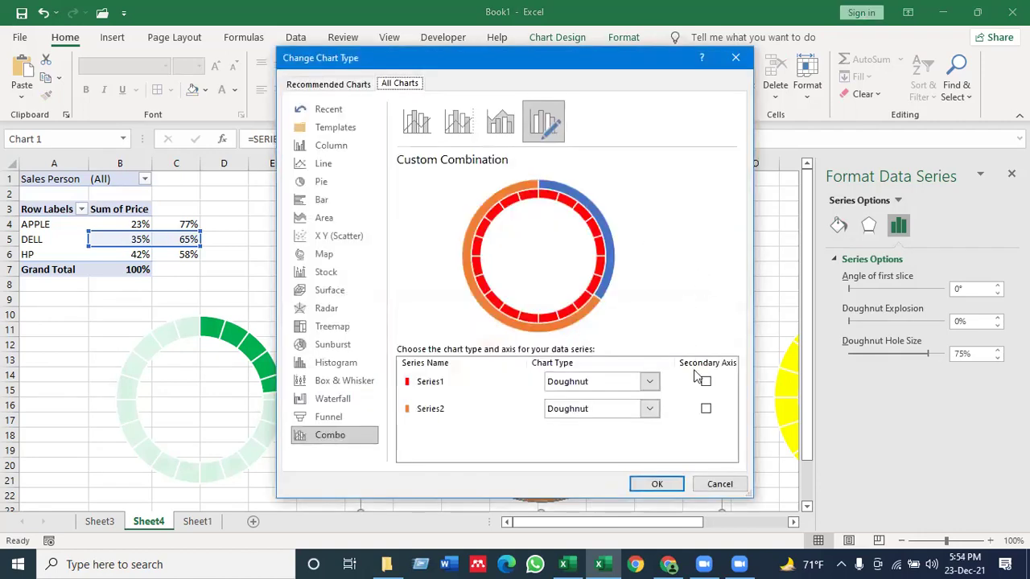
click(705, 410)
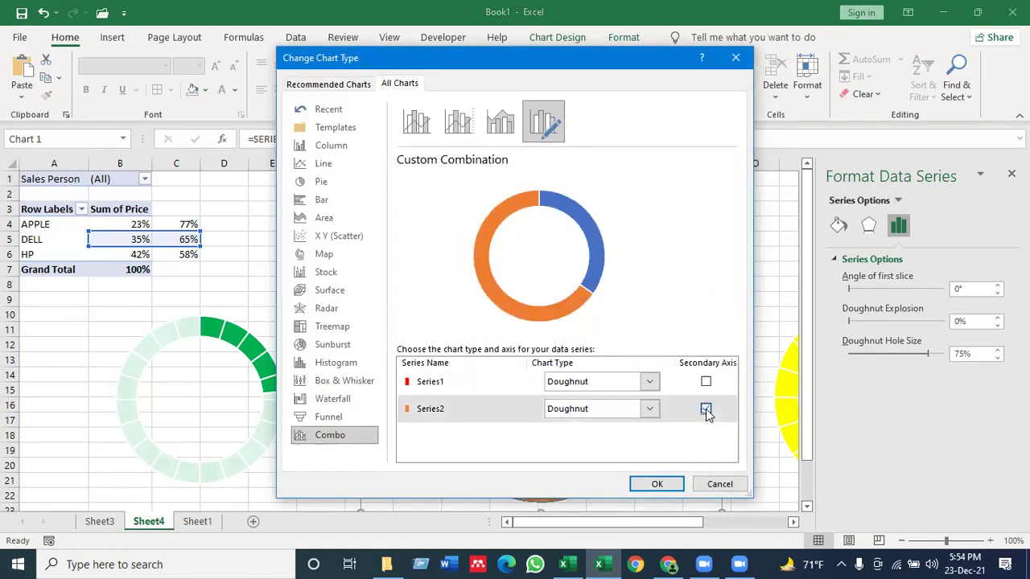
click(657, 484)
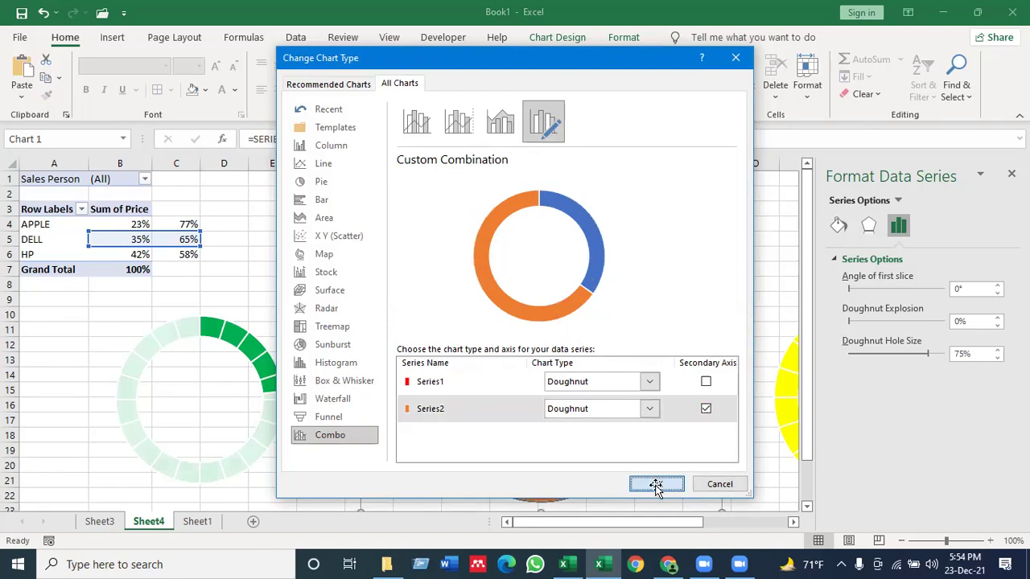
click(544, 223)
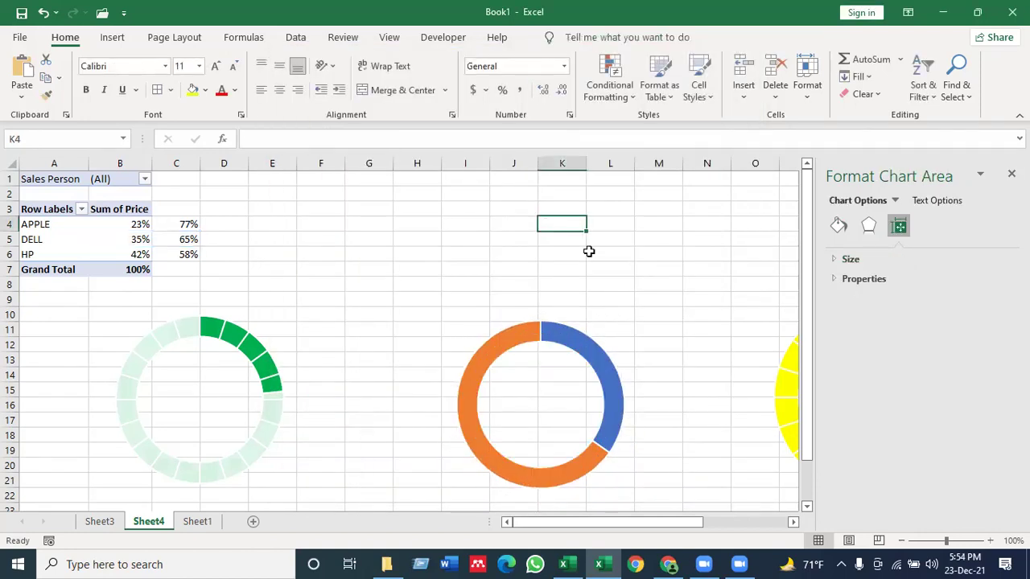
click(590, 351)
click(590, 352)
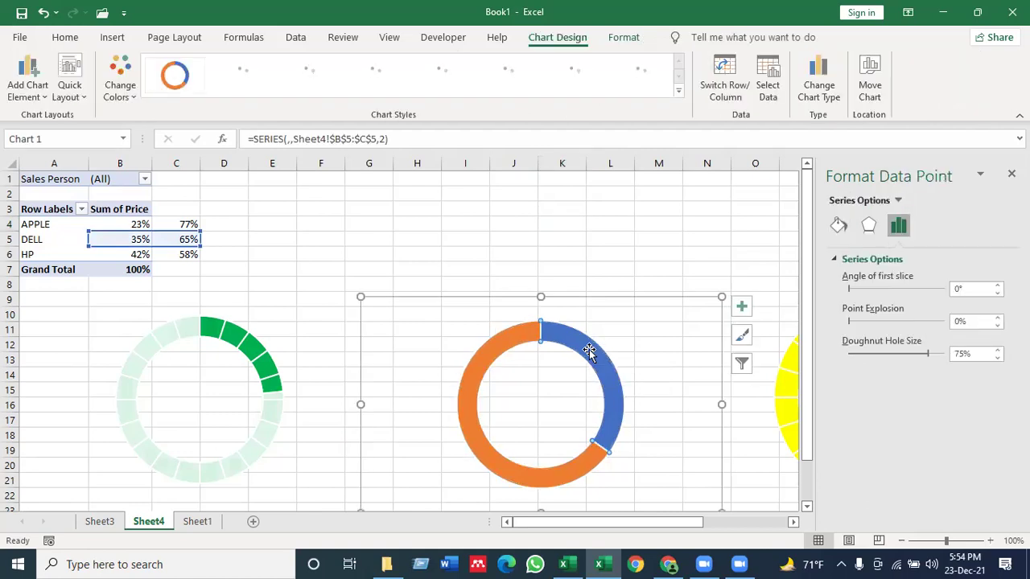
Set the DELL ring's blue 35% point to No fill, revealing the red arc
click(839, 228)
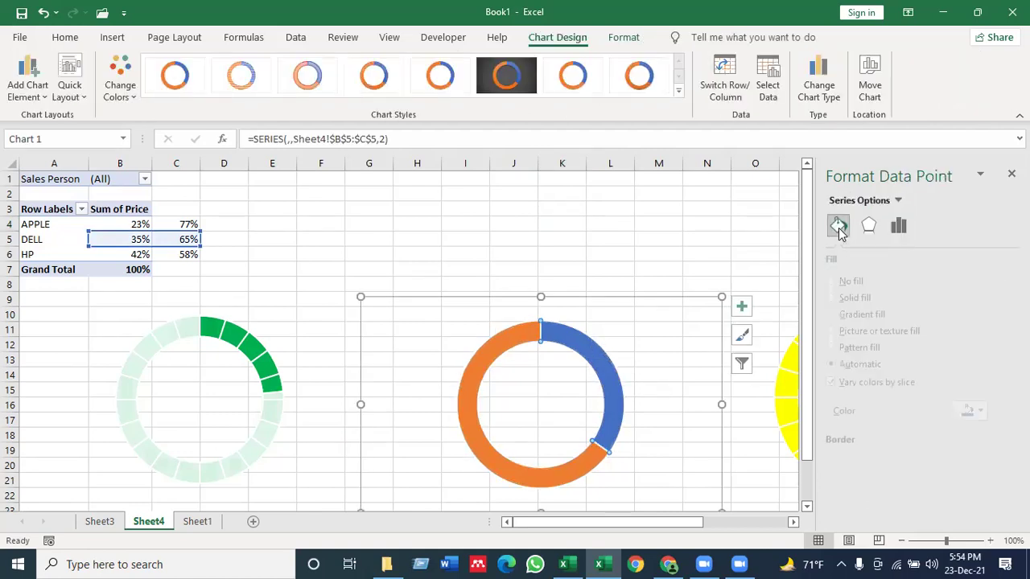
click(861, 287)
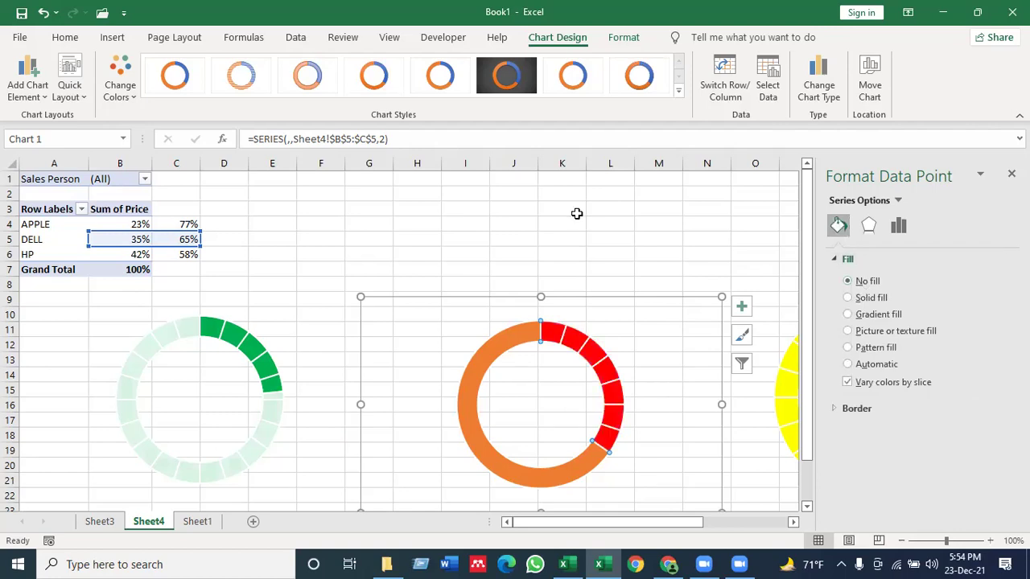
click(490, 230)
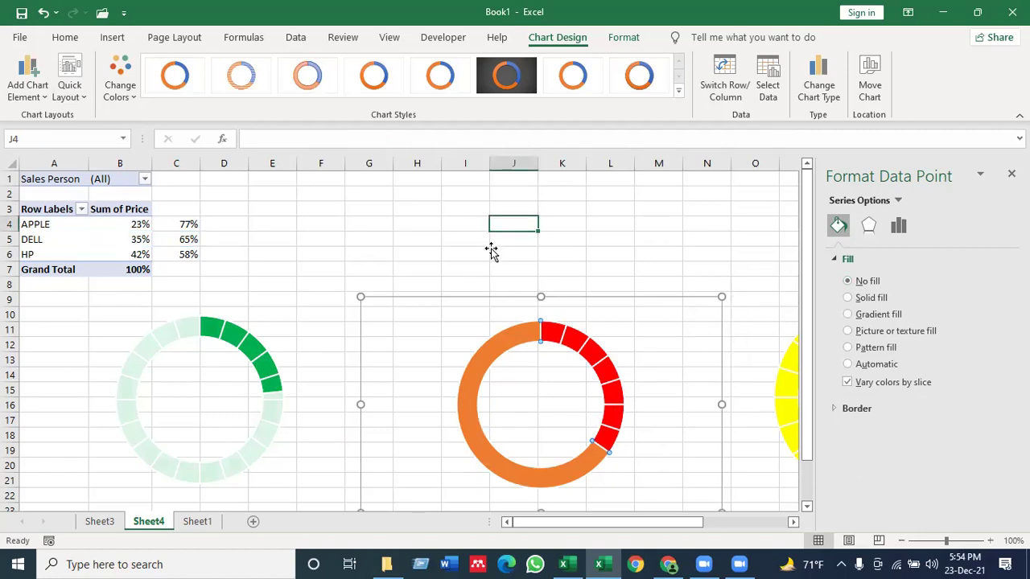
Give the 65% remainder point a solid white fill at about 14% transparency
click(485, 363)
click(485, 364)
click(839, 227)
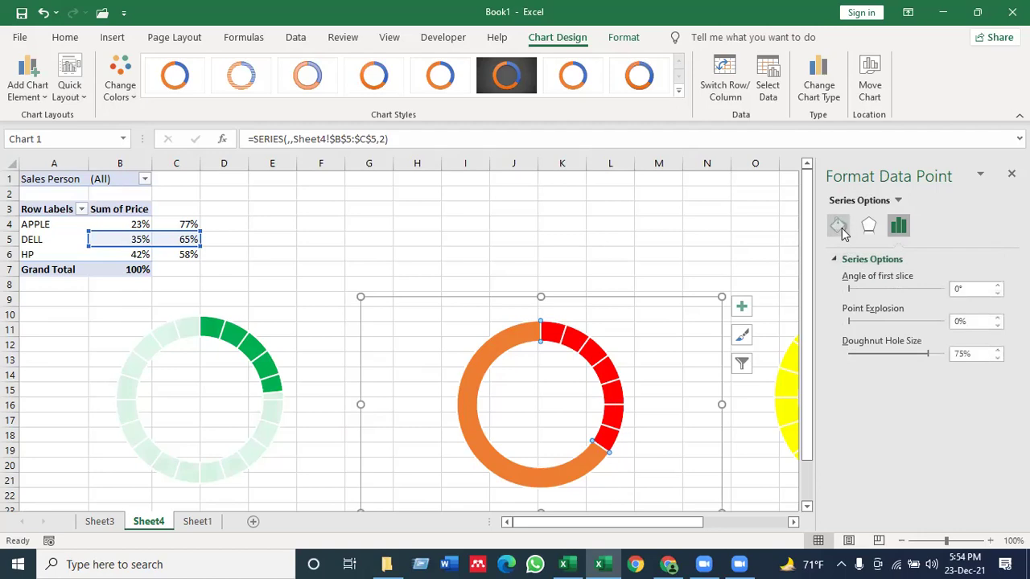
click(867, 304)
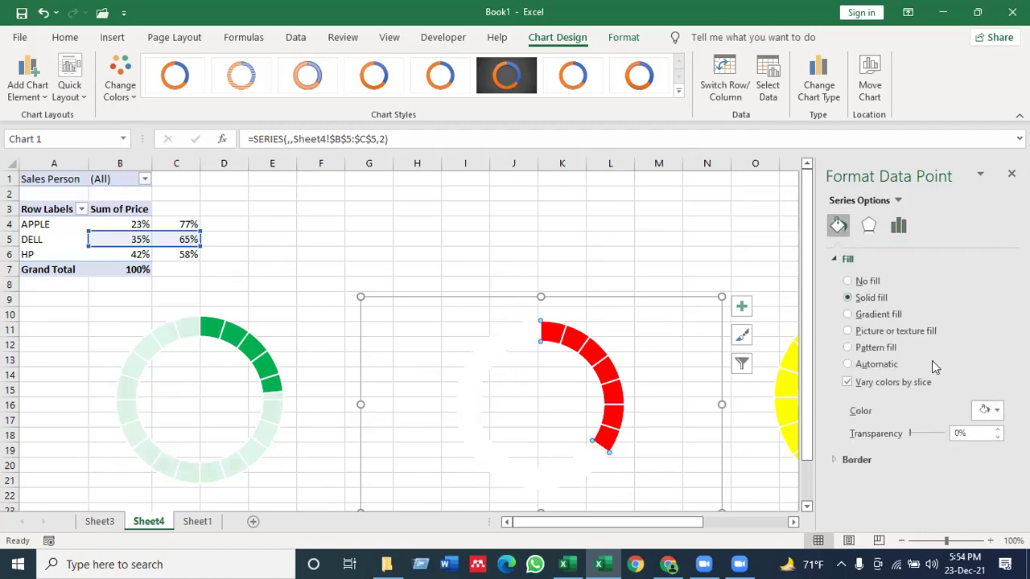
click(997, 431)
click(997, 431)
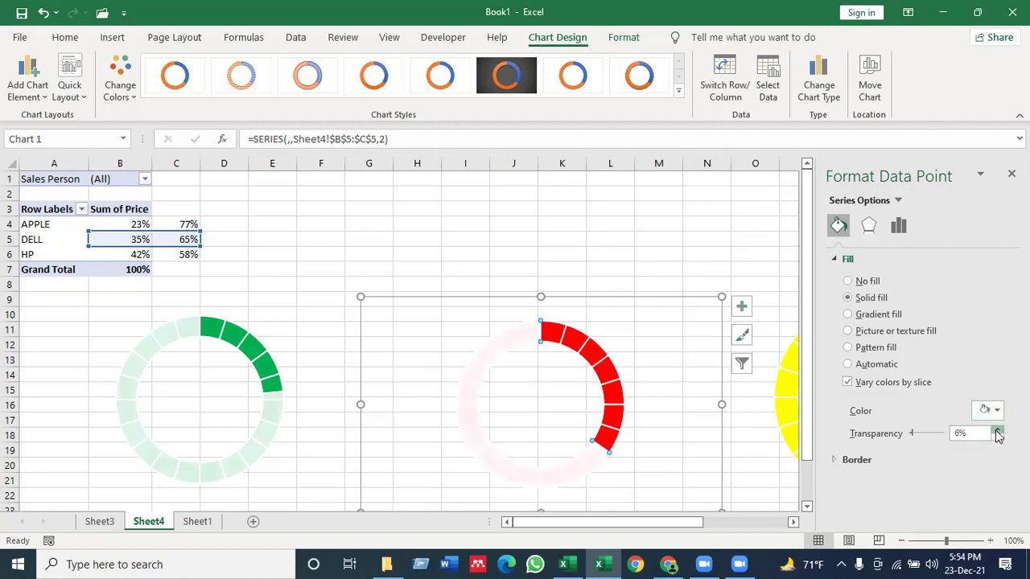
click(997, 431)
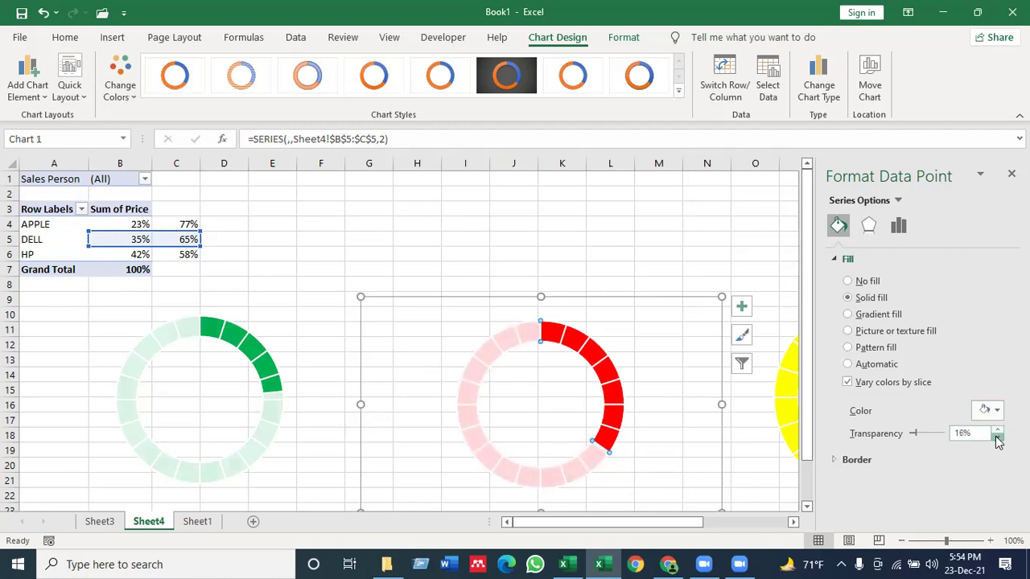
click(699, 235)
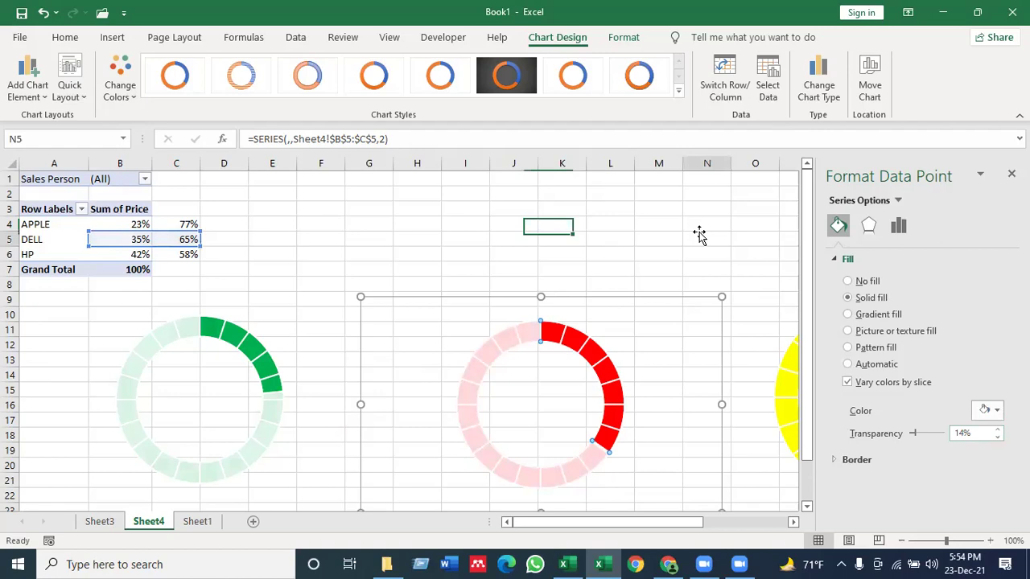
click(793, 522)
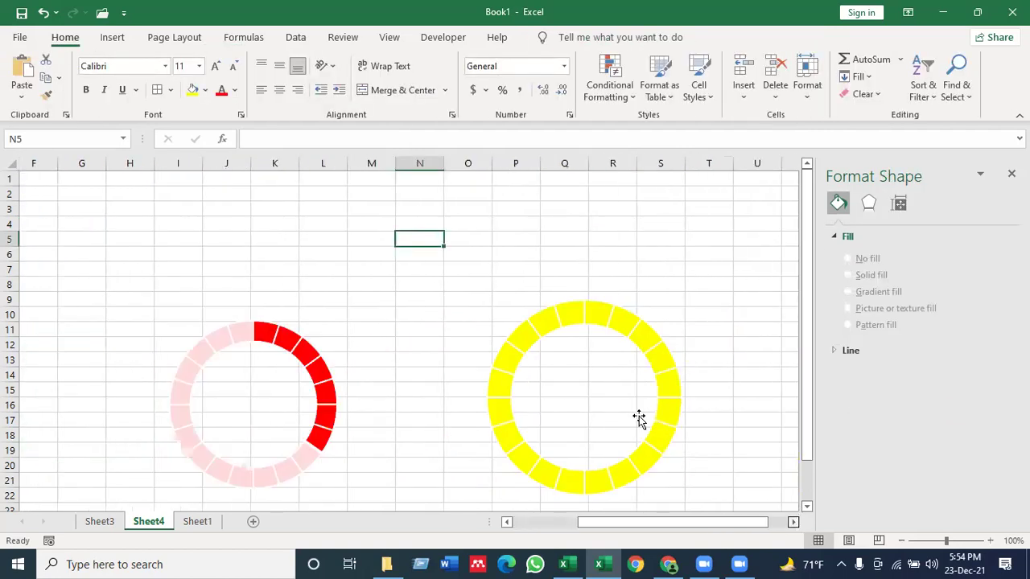
Add a second series from HP's B6:C6 (42%, 58%) to the yellow chart as an outer ring
right_click(540, 384)
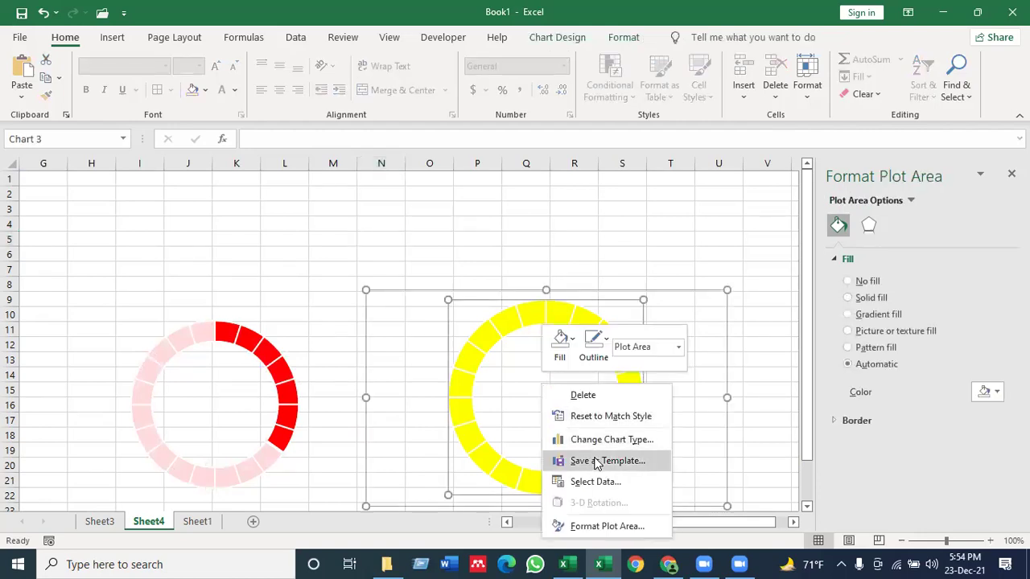
click(595, 482)
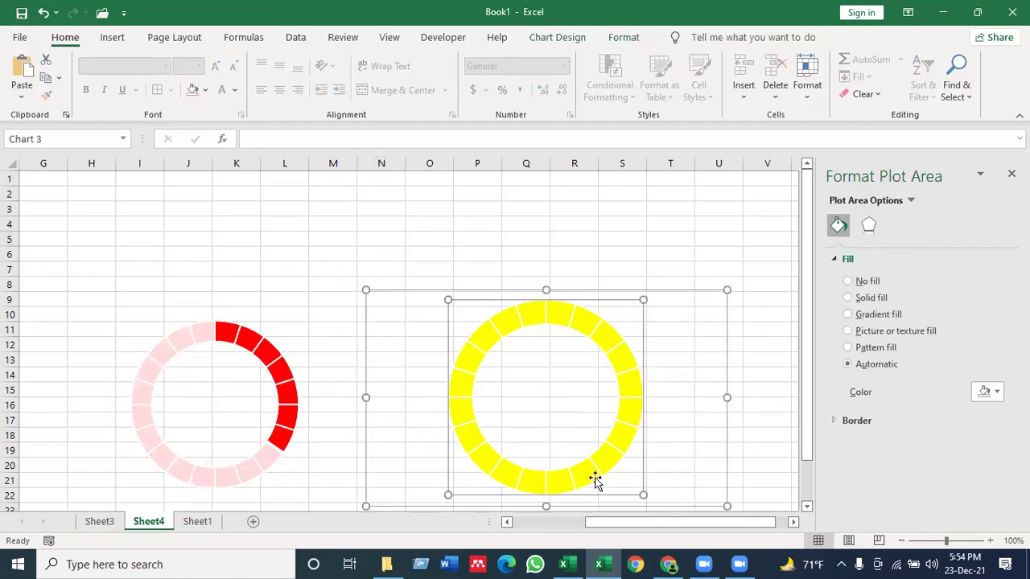
click(500, 291)
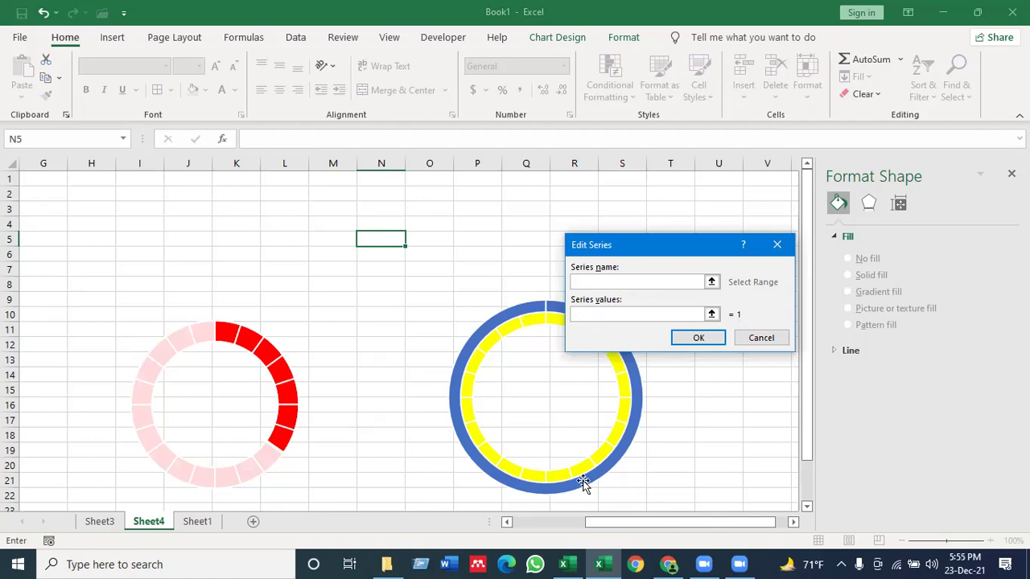
click(522, 525)
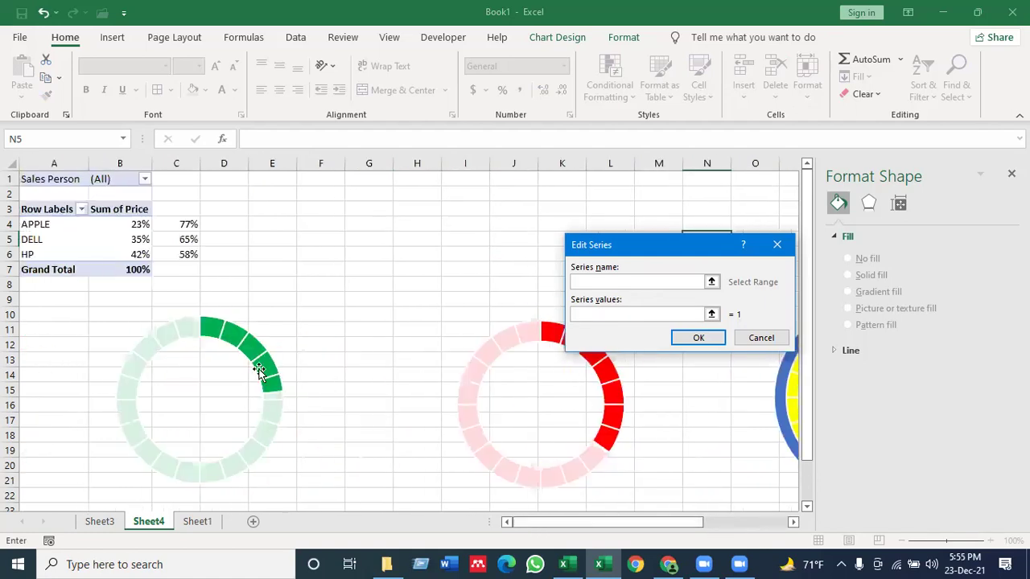
drag(150, 255, 187, 256)
click(683, 341)
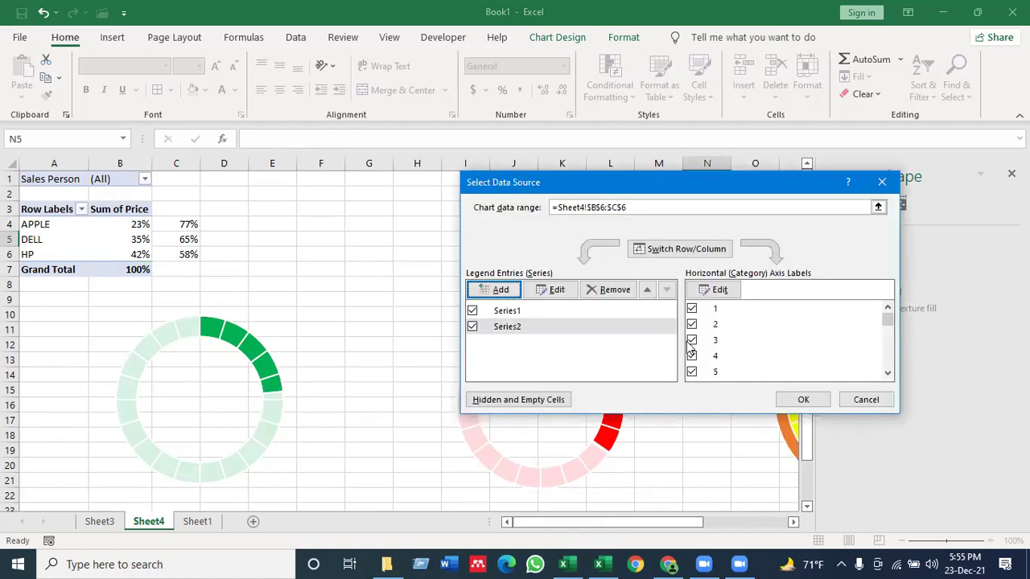
click(803, 400)
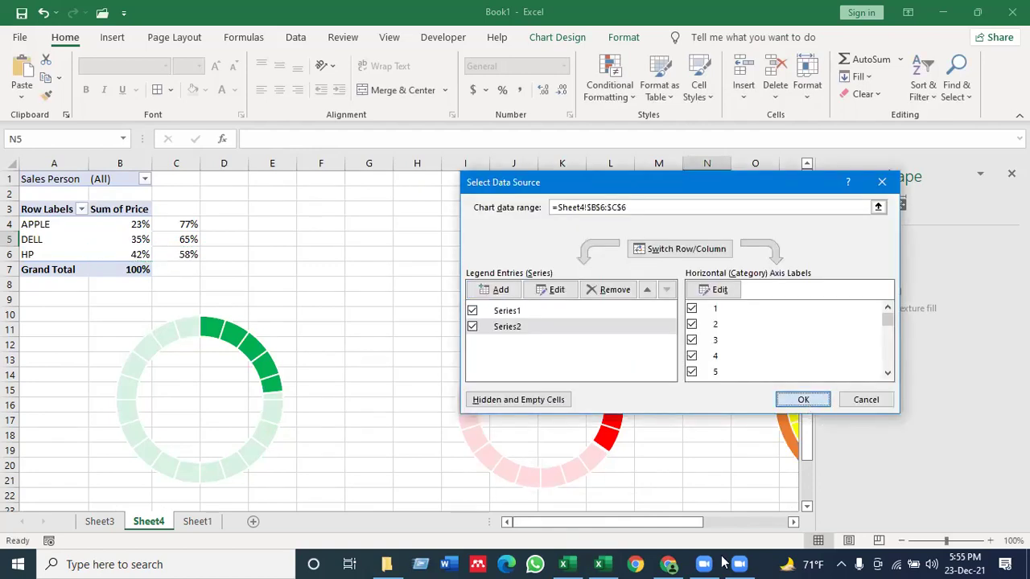
click(792, 522)
click(686, 240)
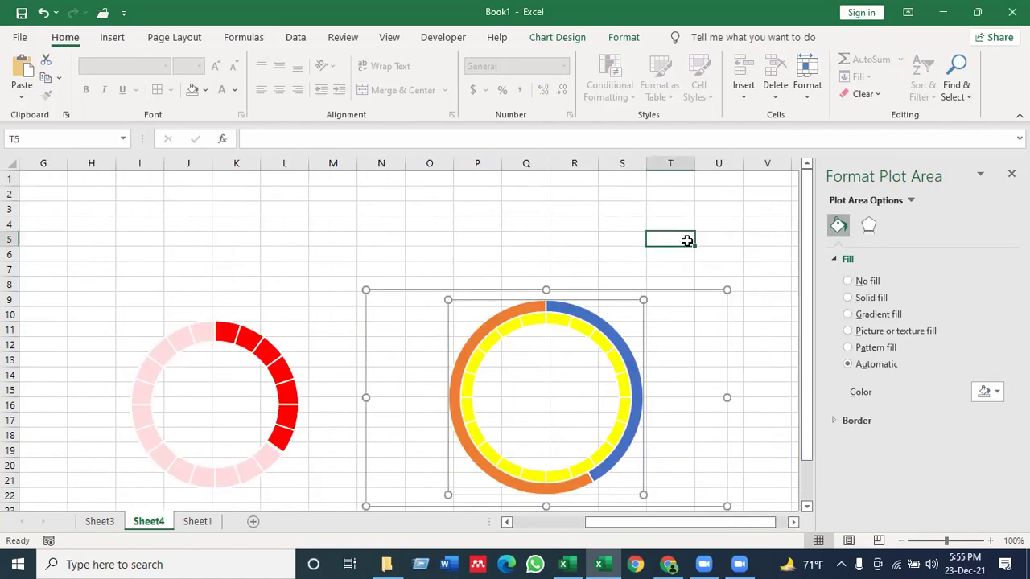
click(630, 371)
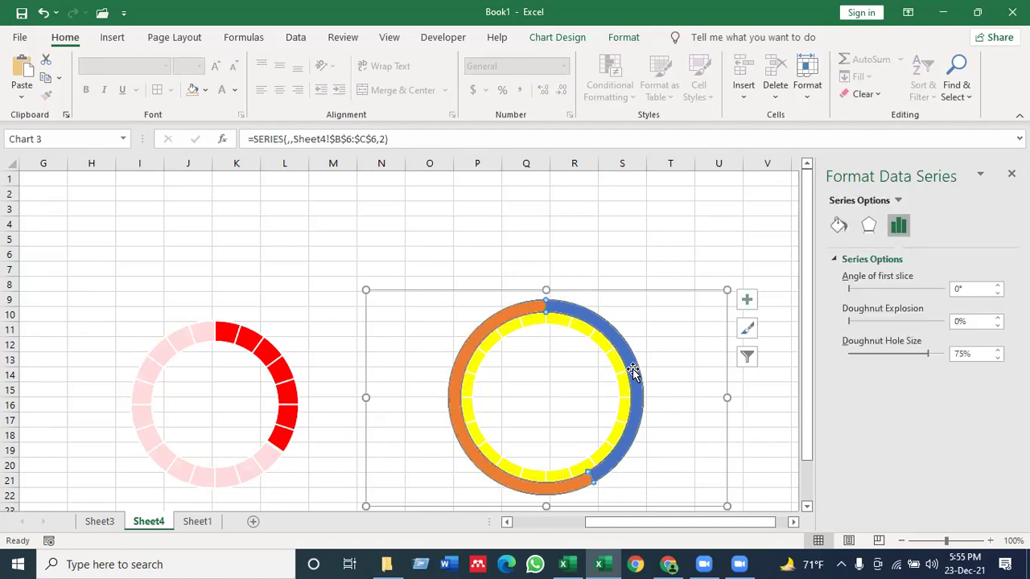
Put the HP chart's Series2 on the secondary axis as a combo doughnut
right_click(633, 373)
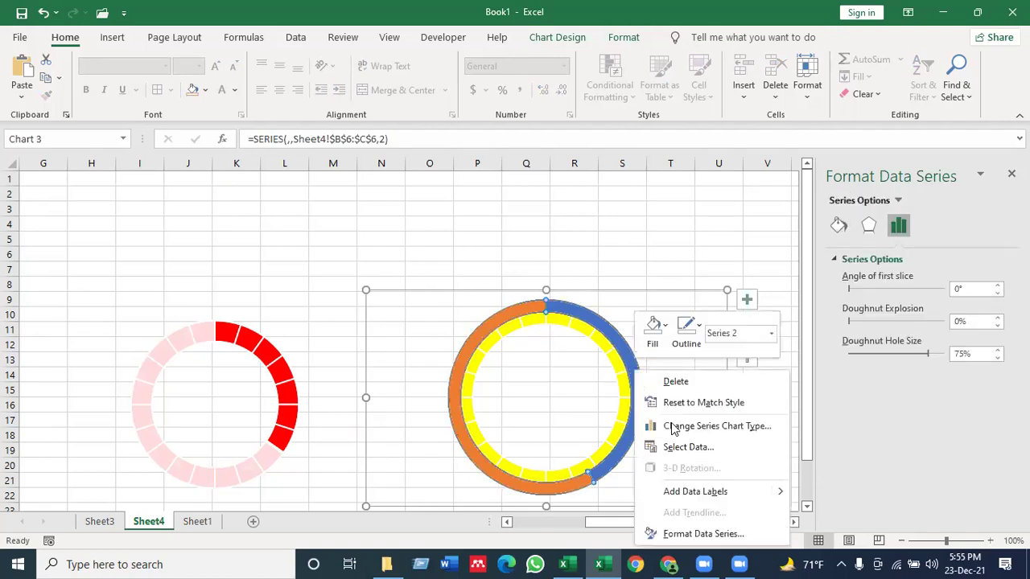
click(674, 428)
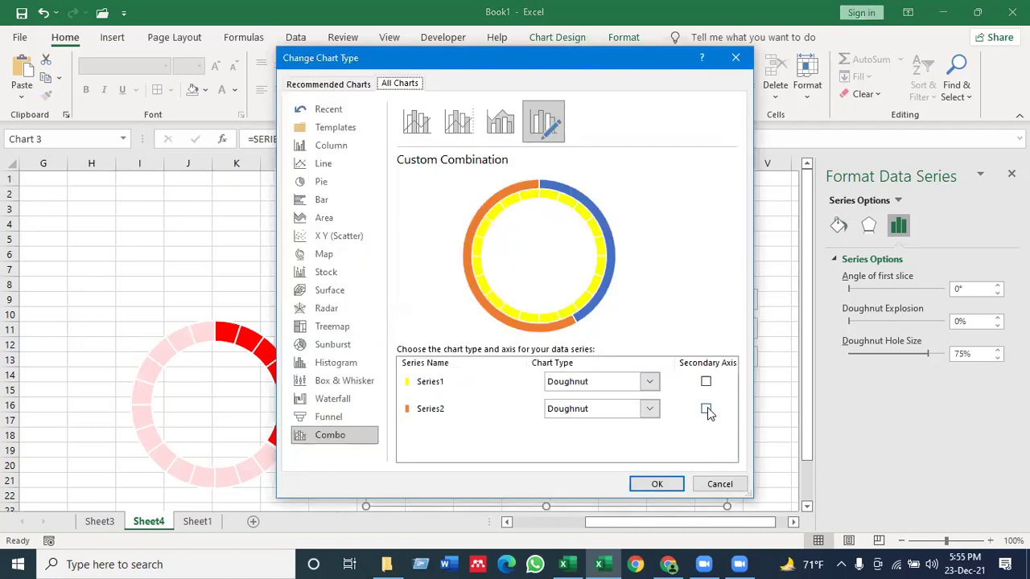
click(706, 410)
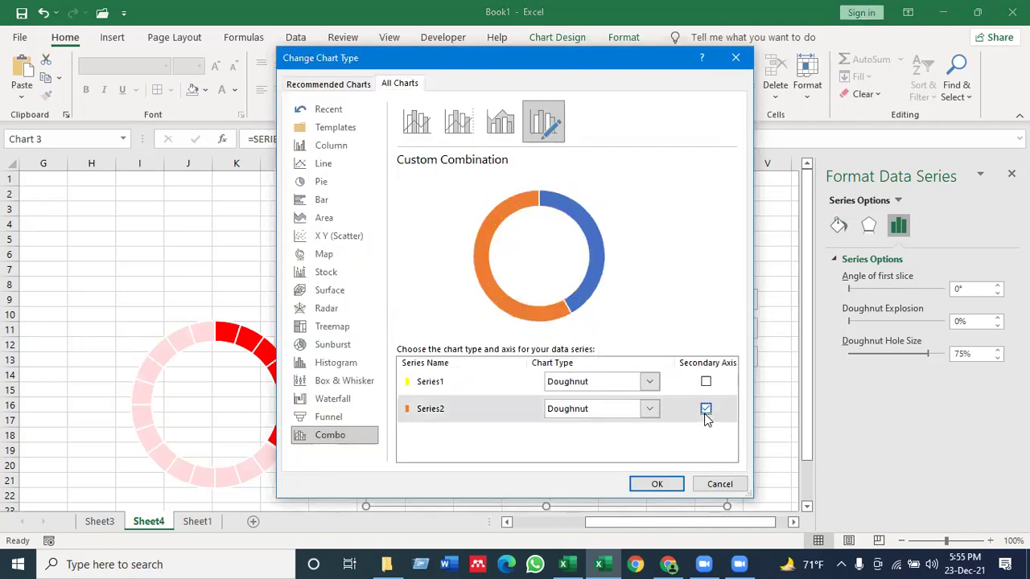
click(655, 483)
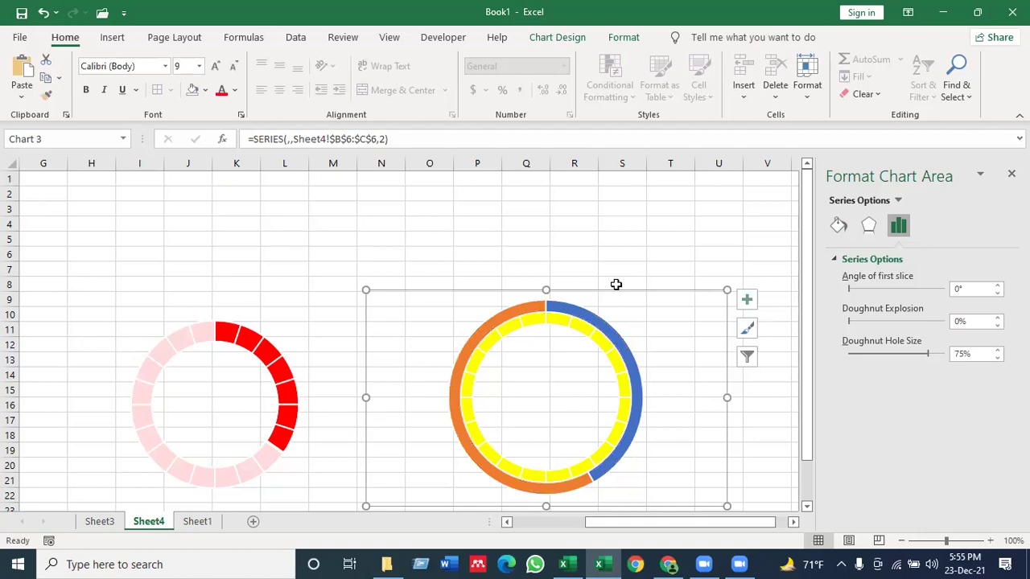
click(528, 226)
Set the HP ring's blue 42% slice to No fill, revealing the yellow arc
click(592, 341)
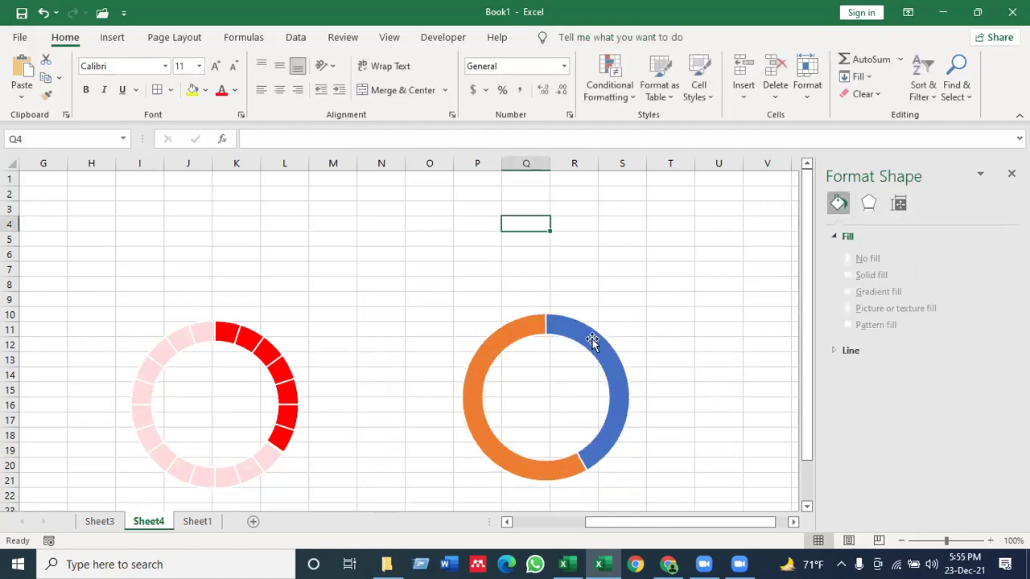
click(592, 341)
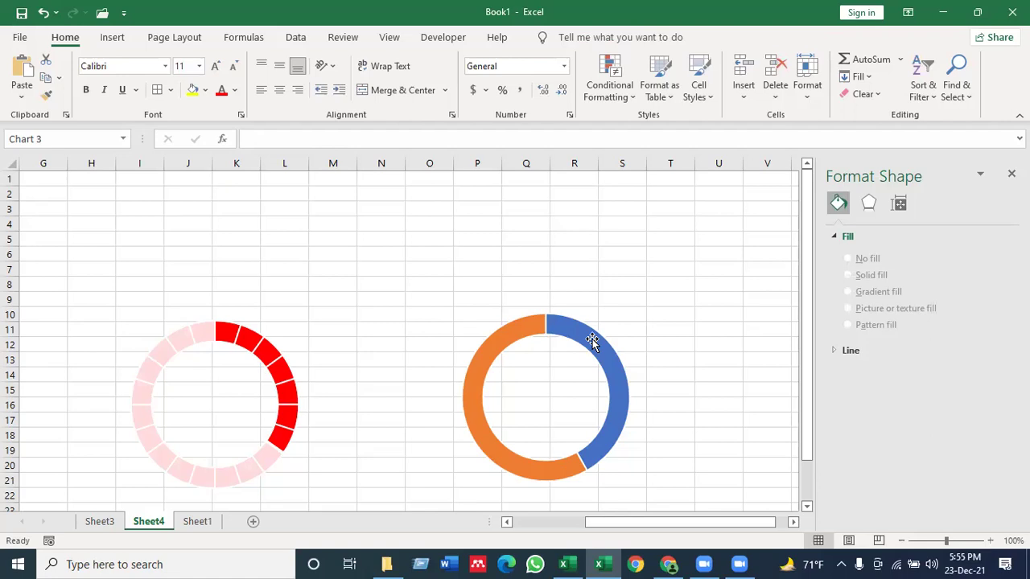
click(592, 341)
click(592, 341)
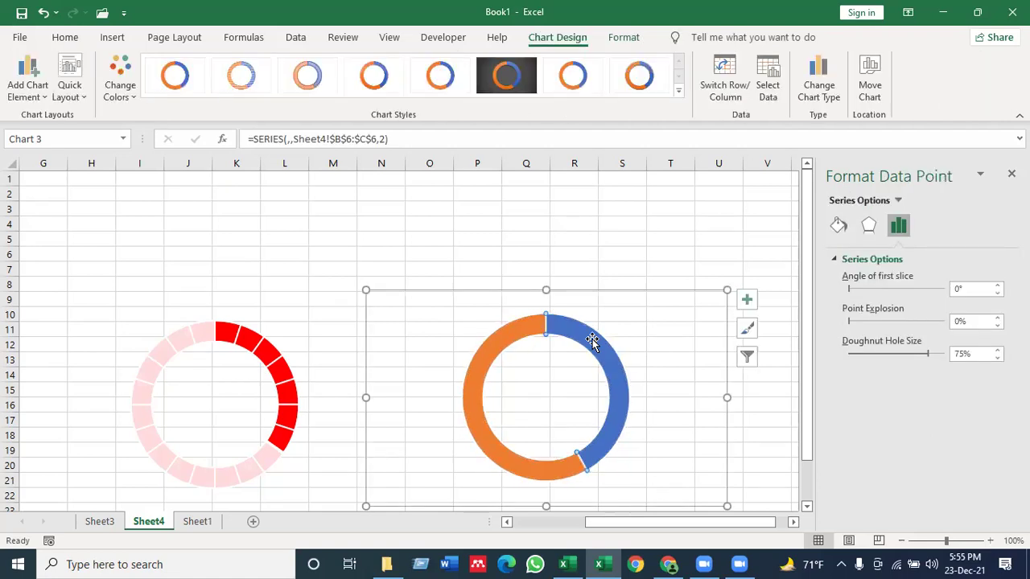
click(833, 229)
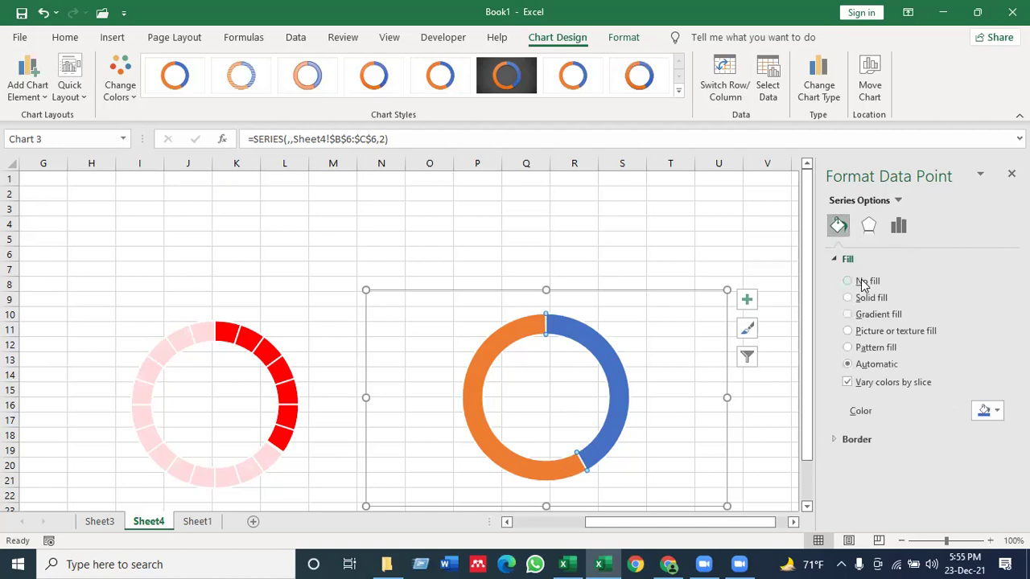
click(848, 280)
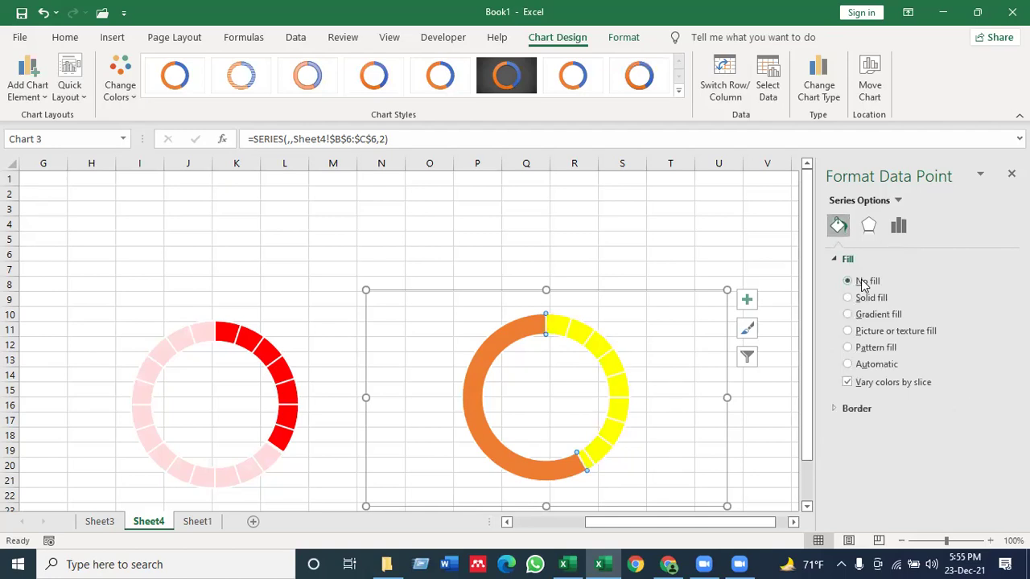
click(695, 222)
Give the 58% slice a solid white fill at 16% transparency
click(509, 335)
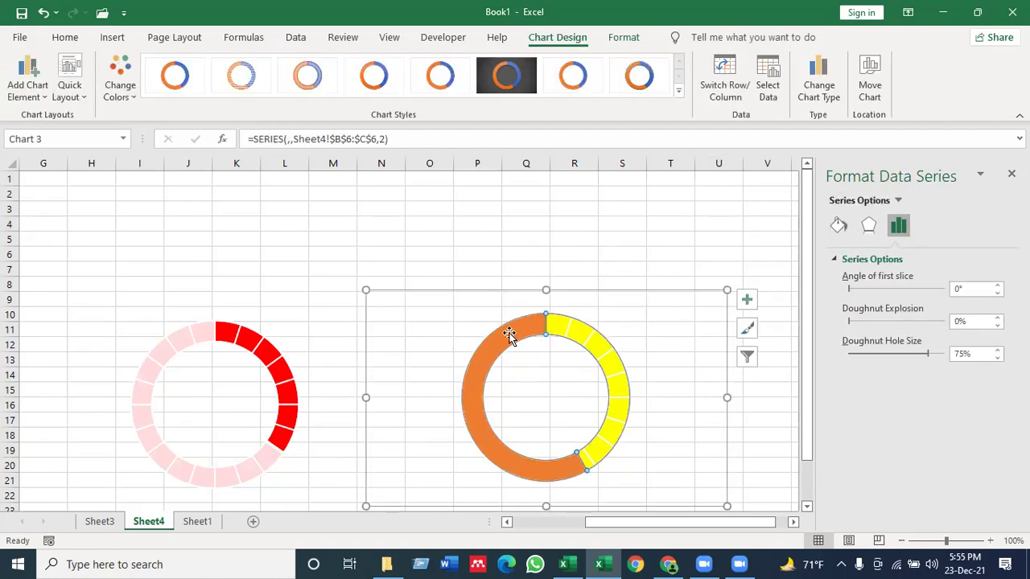
click(509, 335)
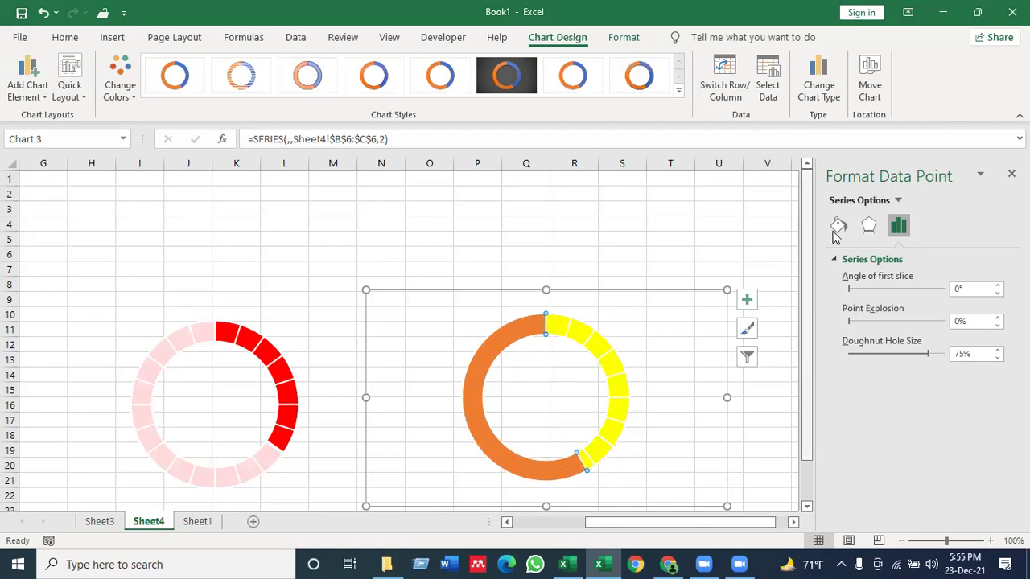
click(837, 227)
click(867, 298)
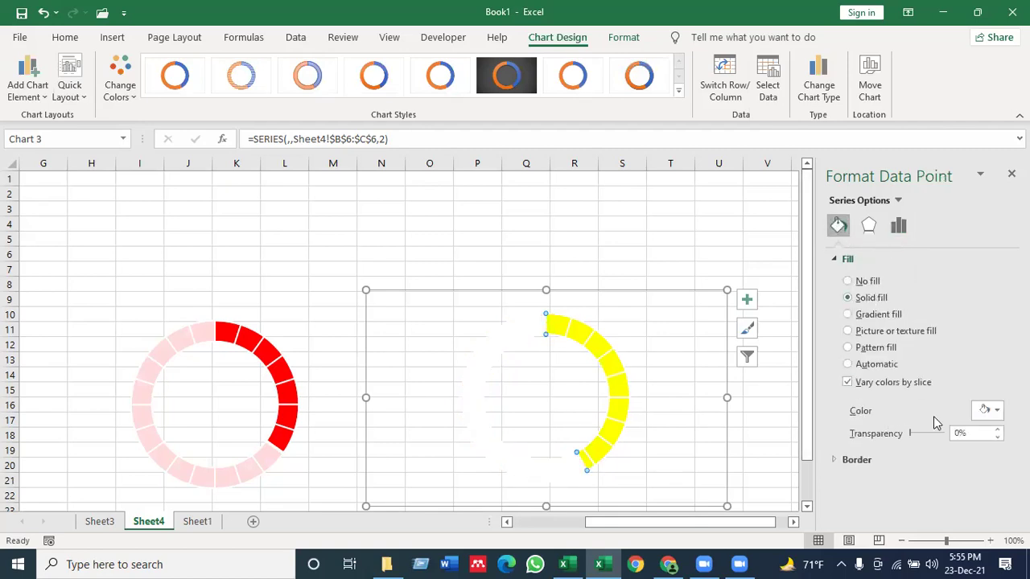
click(999, 430)
click(666, 237)
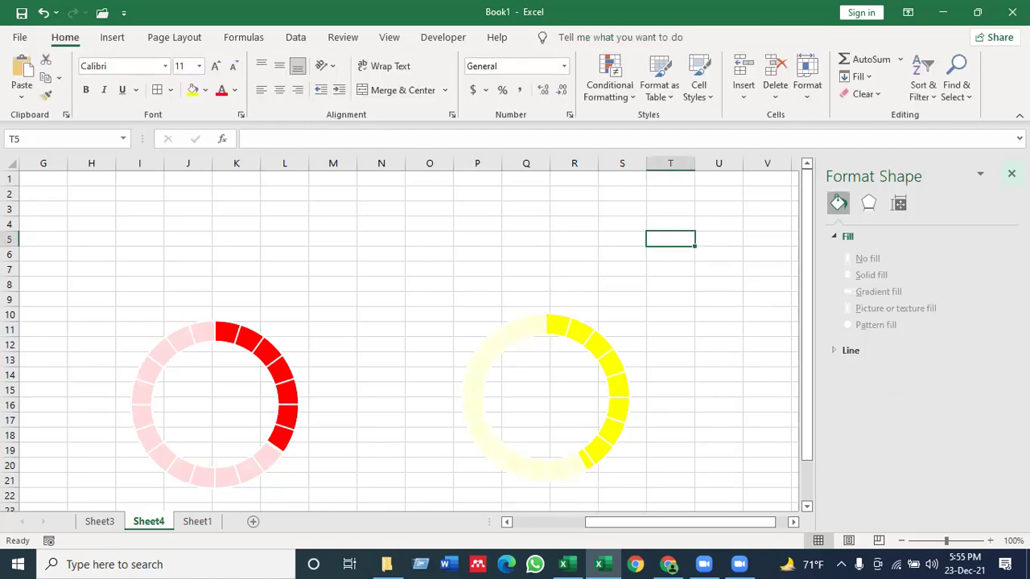
click(1011, 173)
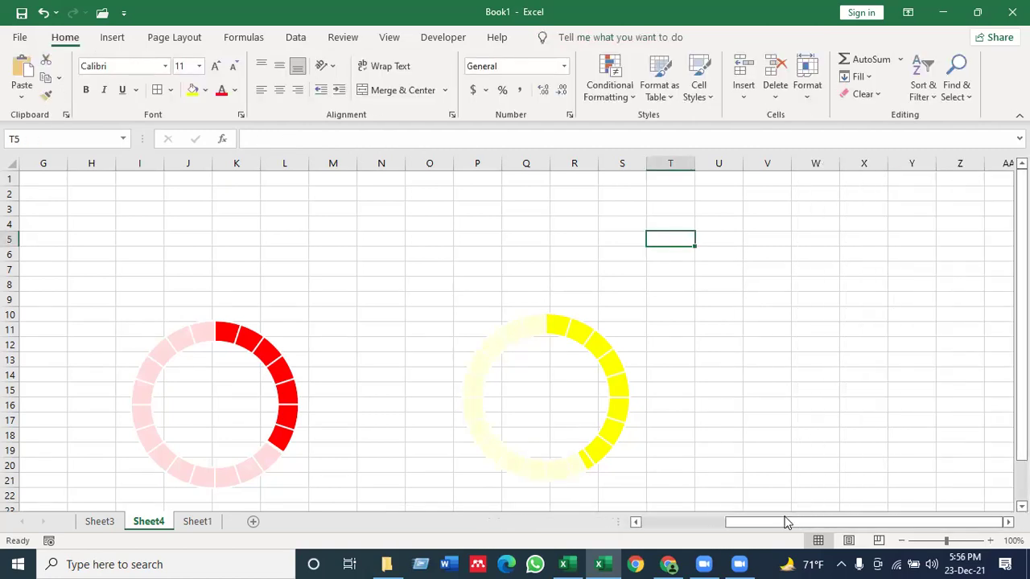
drag(786, 524, 692, 525)
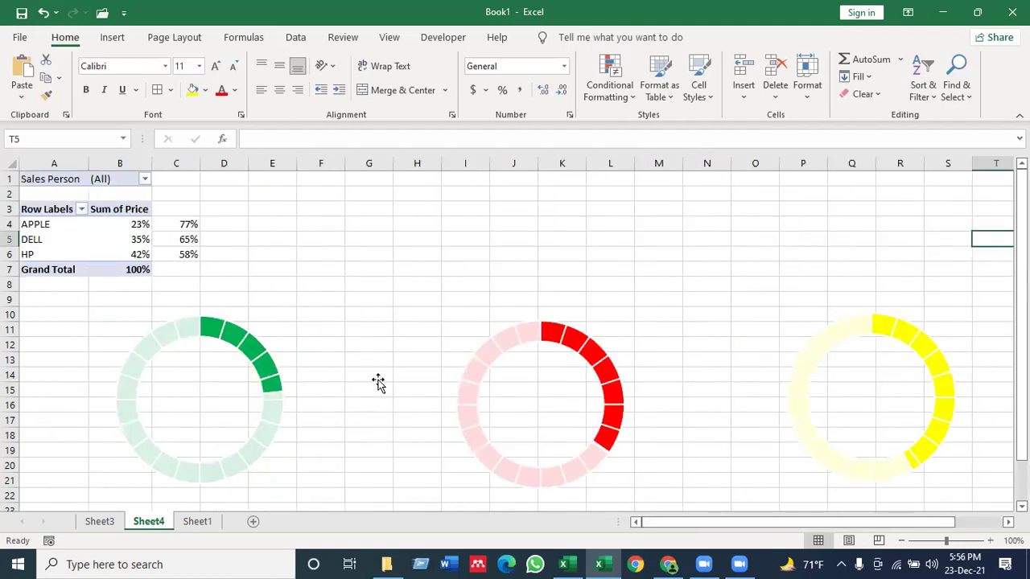
click(192, 377)
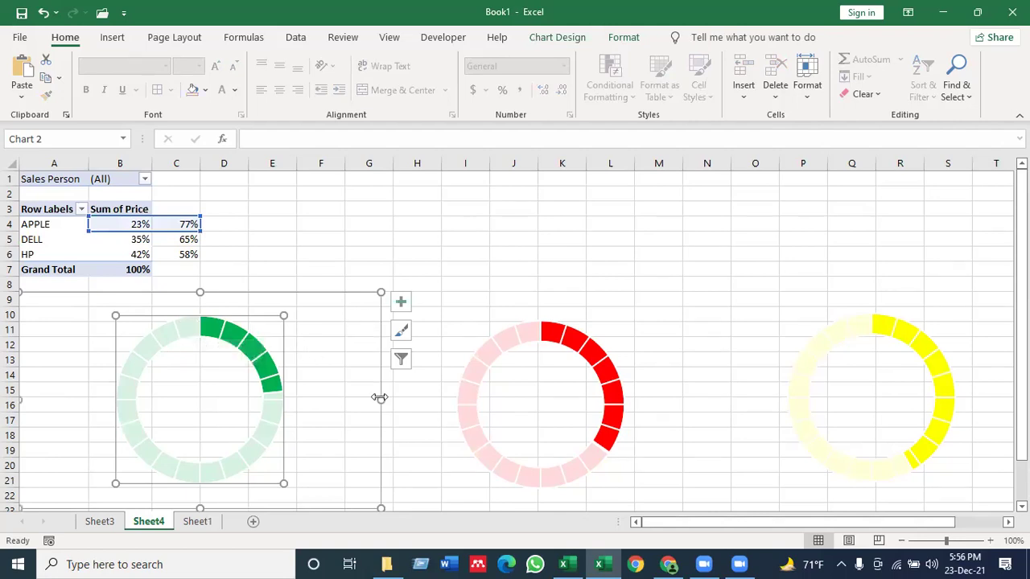
click(389, 220)
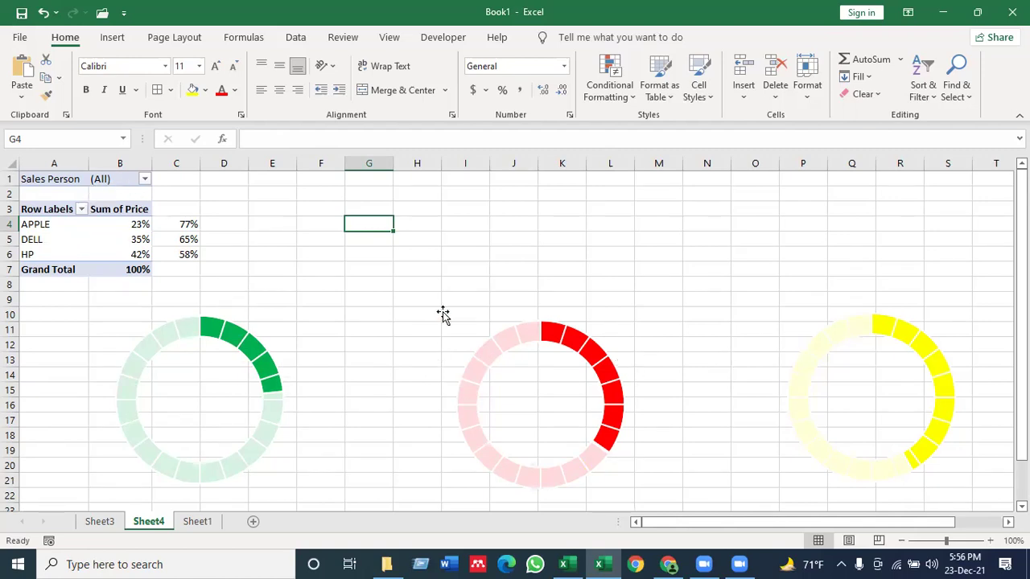
Filter the pivot by three different sales persons in turn, ending at APPLE 22%, DELL 50%, HP 28%
click(144, 178)
click(35, 228)
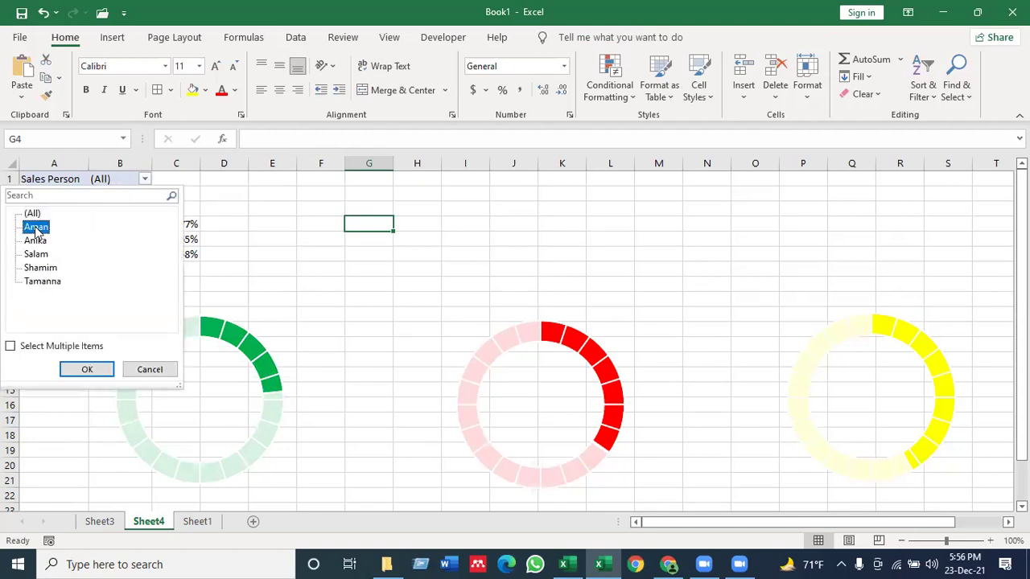
click(84, 372)
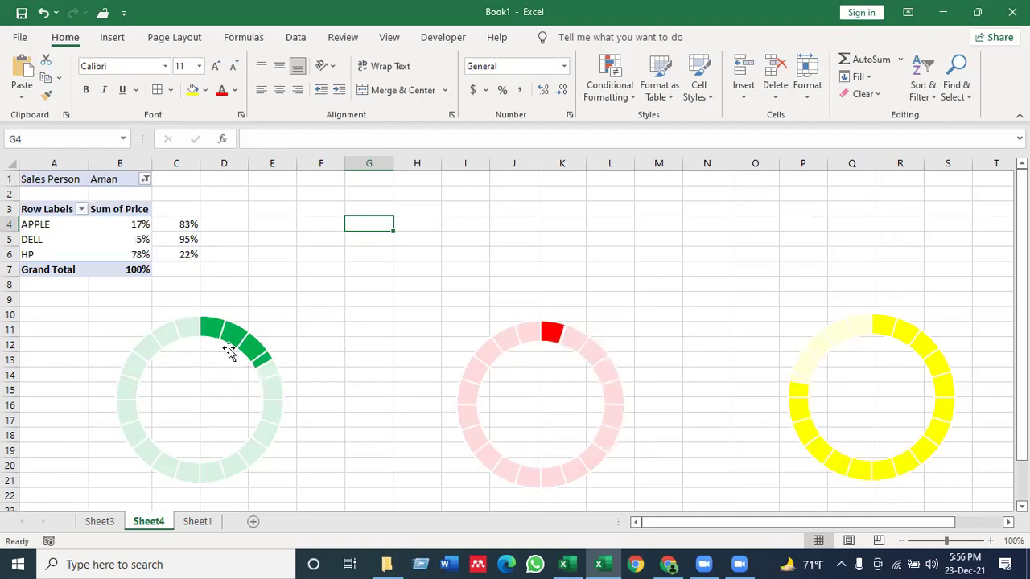
mouse_move(205, 322)
click(145, 180)
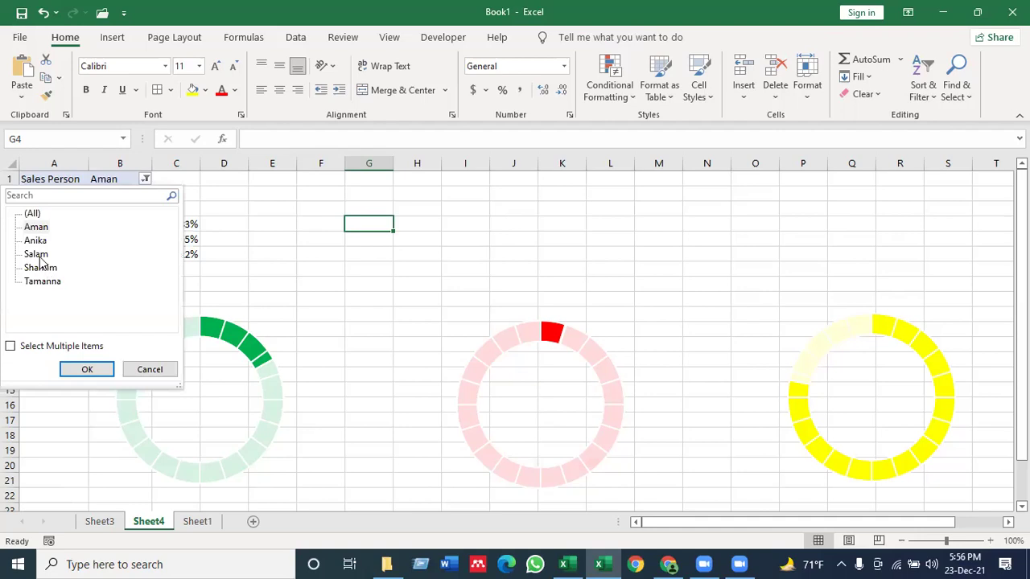
click(36, 255)
click(89, 367)
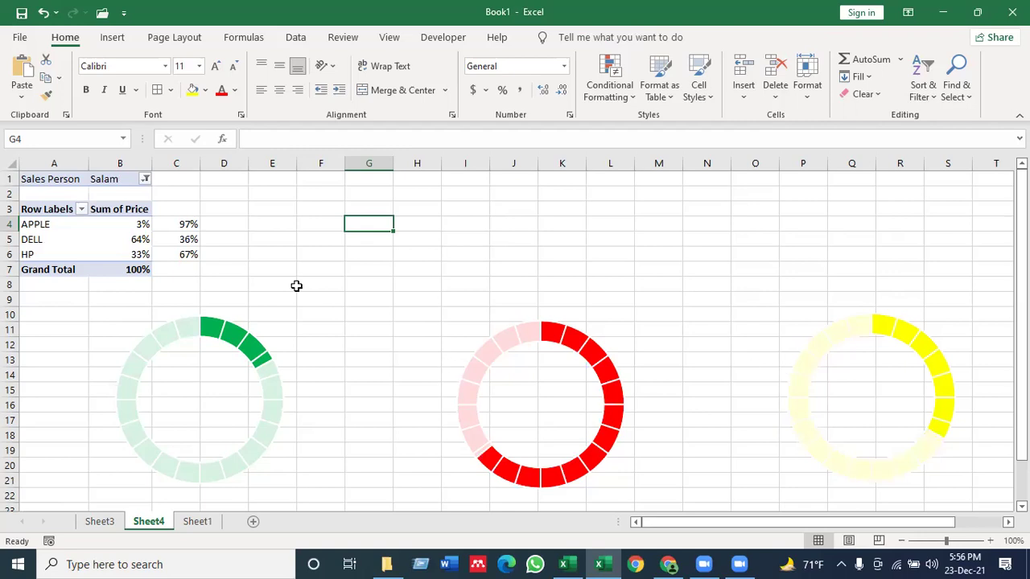
click(144, 179)
click(41, 281)
click(87, 369)
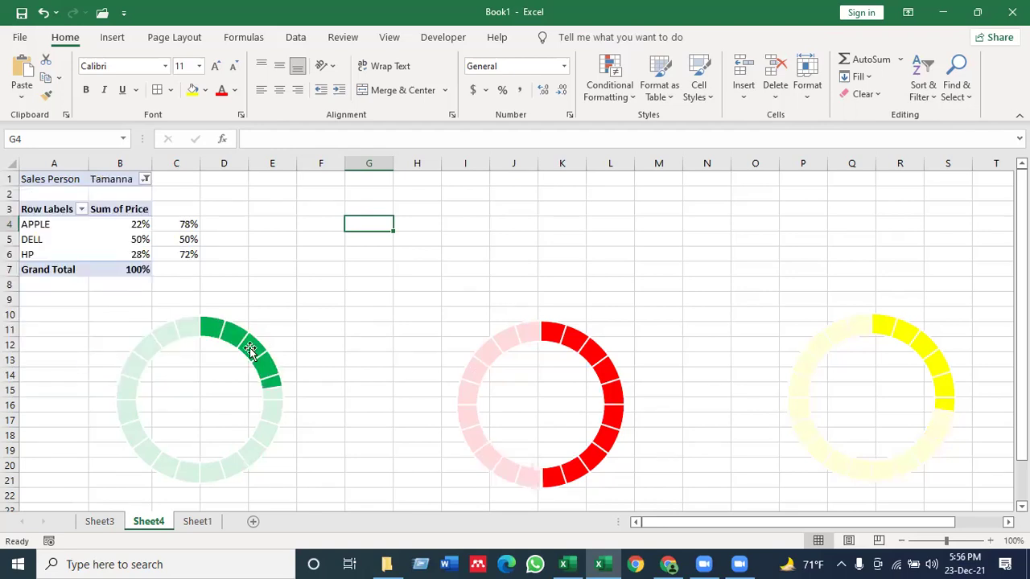
click(520, 273)
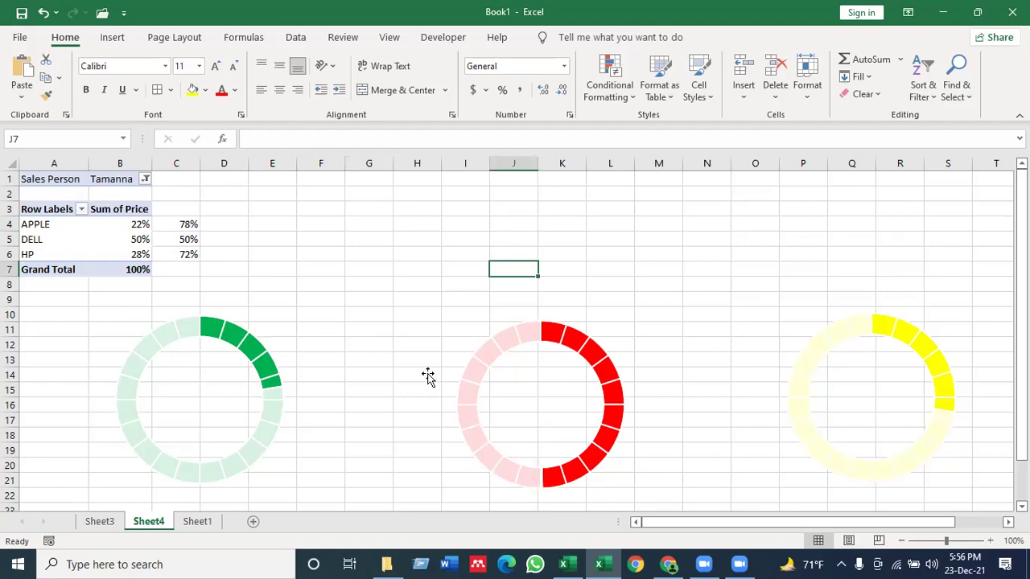
Select the green, red and yellow gauge charts together and apply Align Middle
click(182, 388)
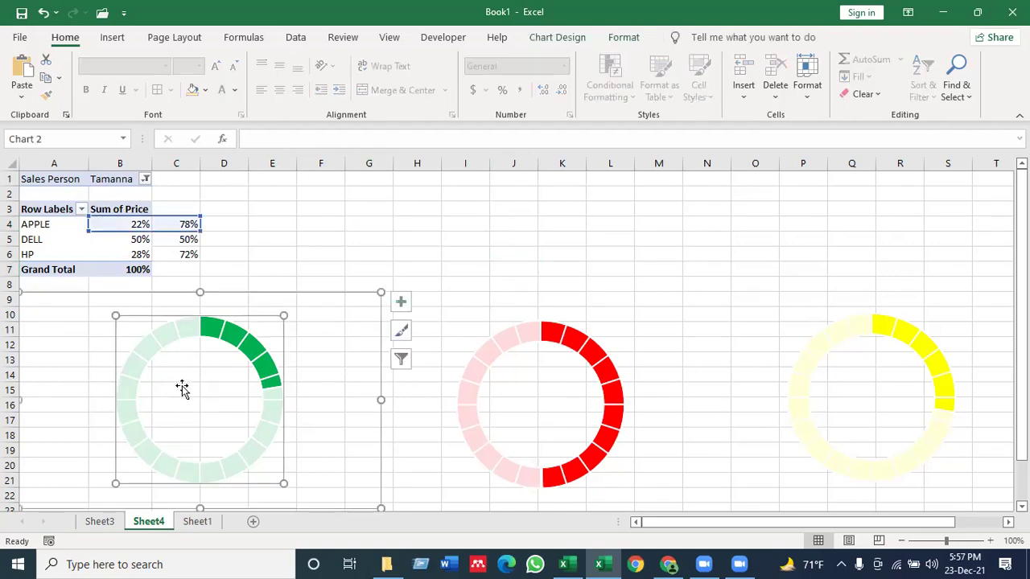
ctrl+click(510, 396)
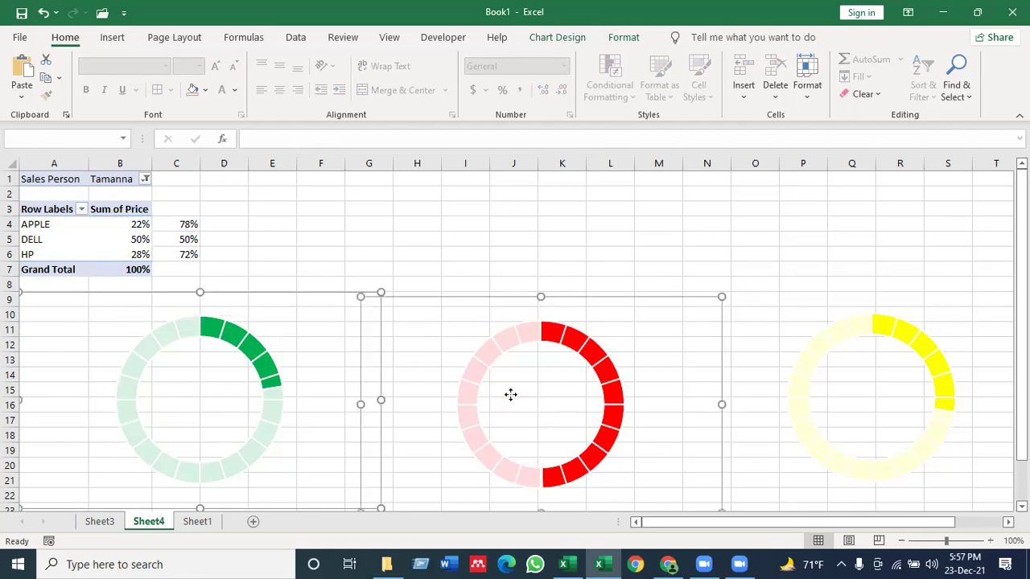
ctrl+click(838, 380)
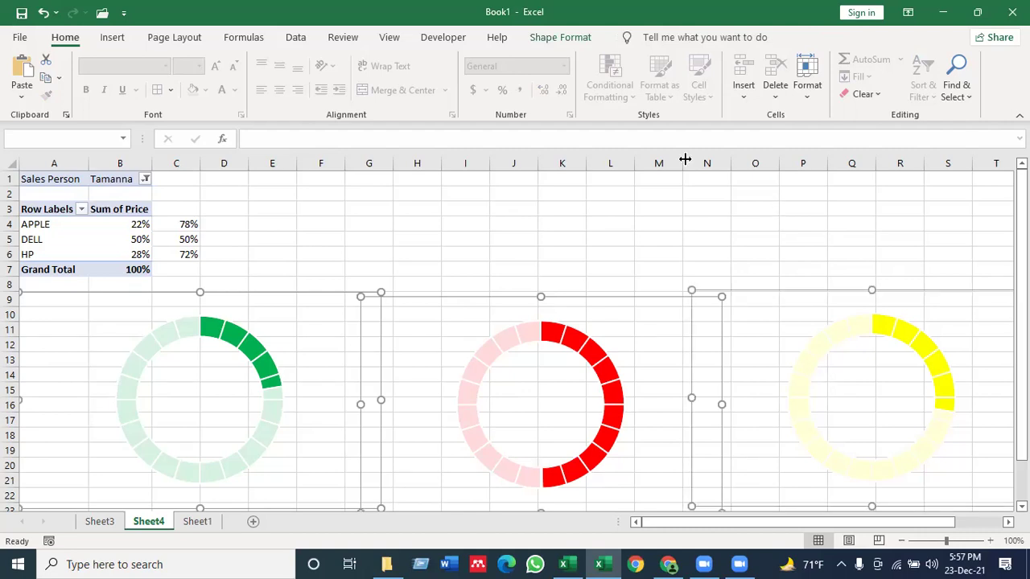
click(176, 38)
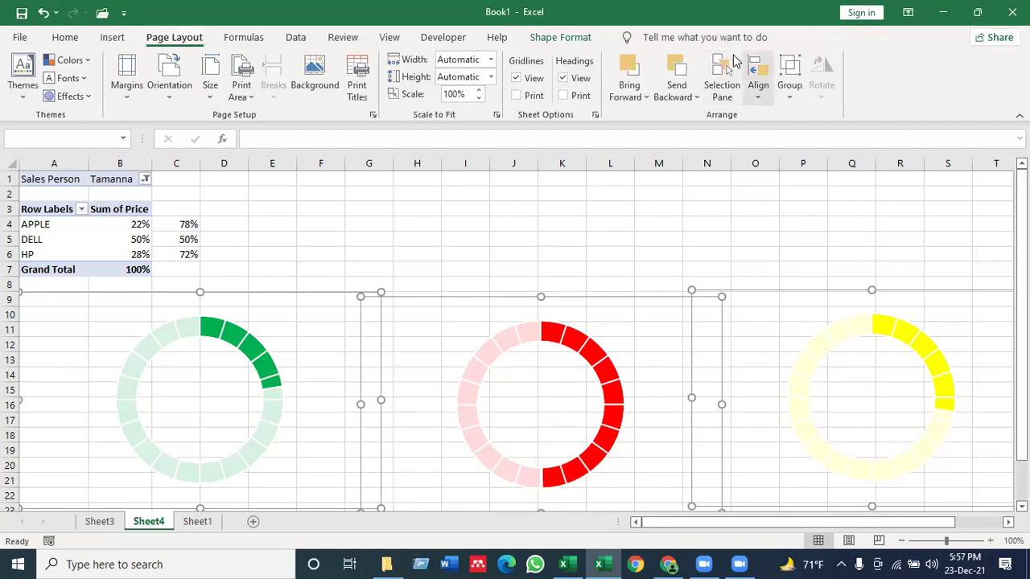
click(758, 80)
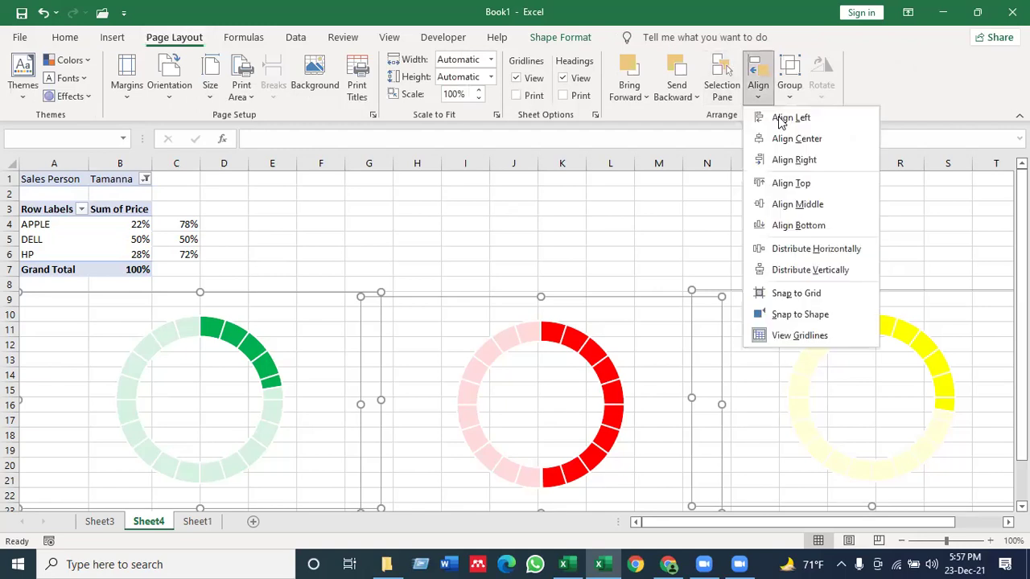
click(820, 206)
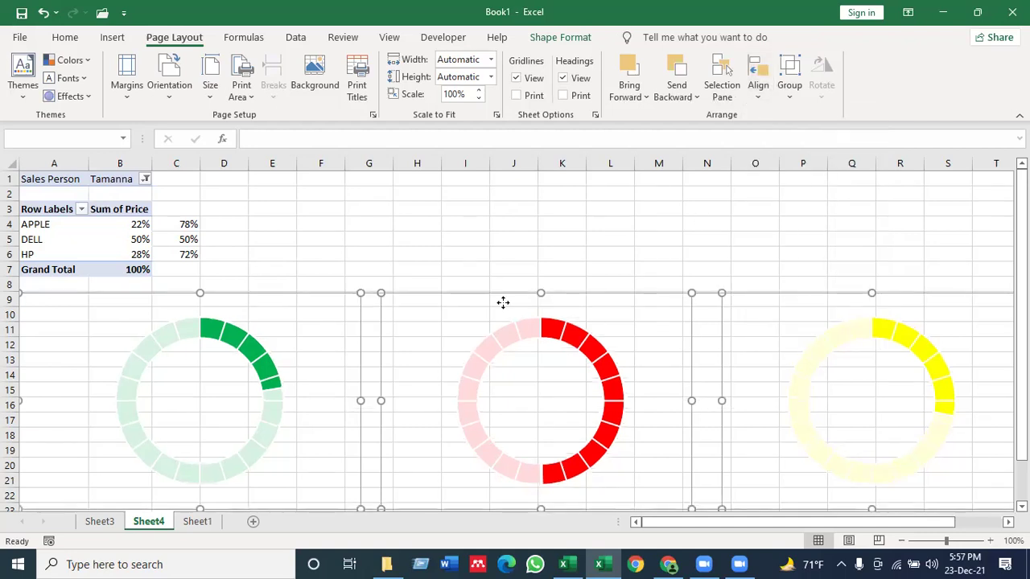
click(444, 251)
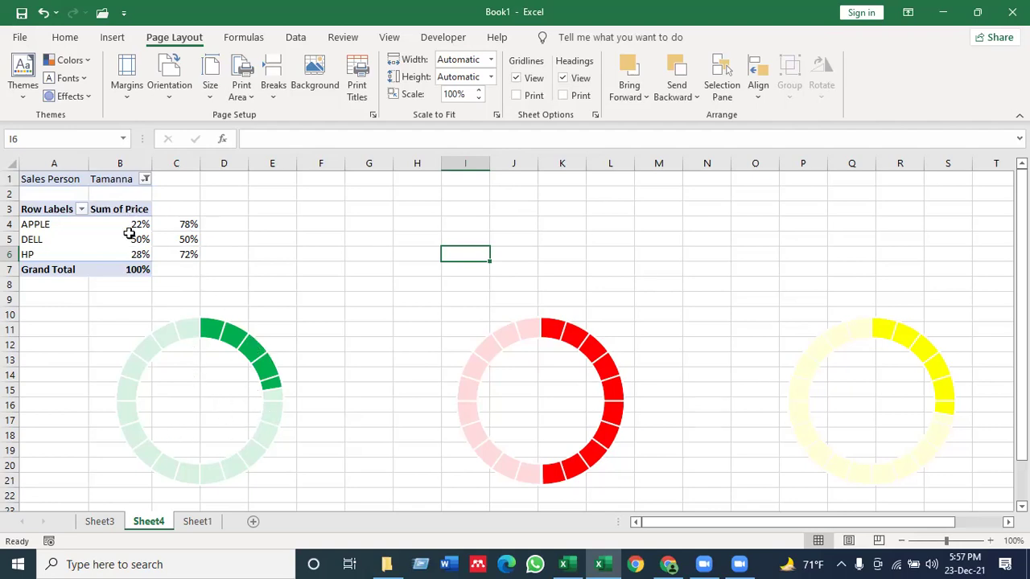
Draw a text box inside the green ring and link it to cell A4 so it shows APPLE
mouse_move(115, 233)
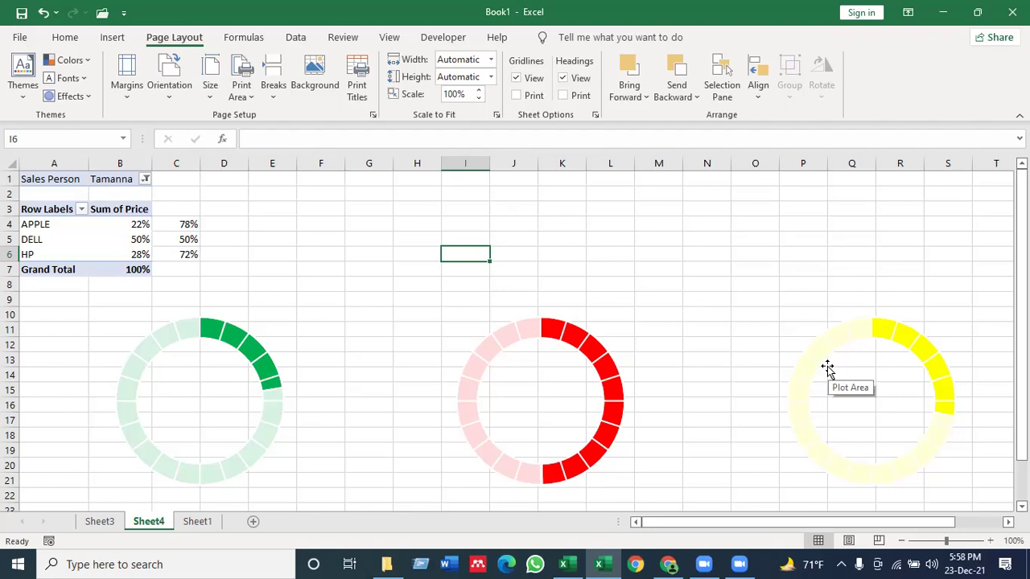
click(106, 40)
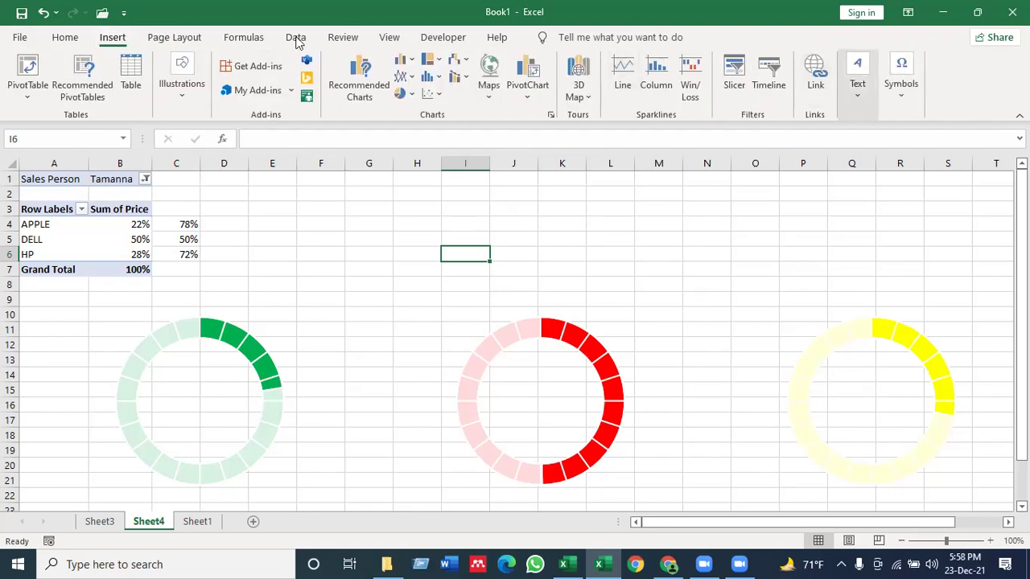
click(858, 80)
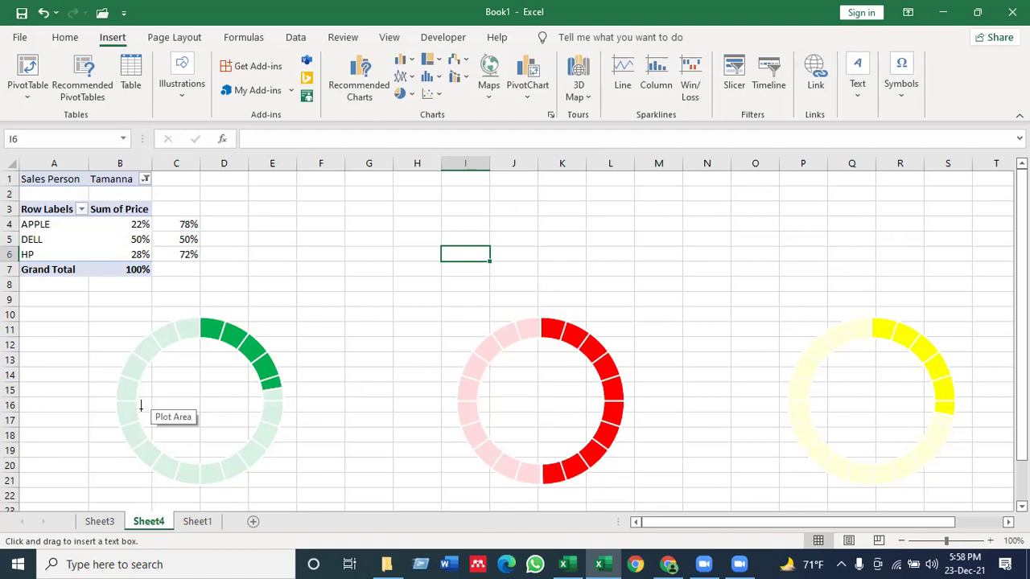
drag(142, 411, 236, 442)
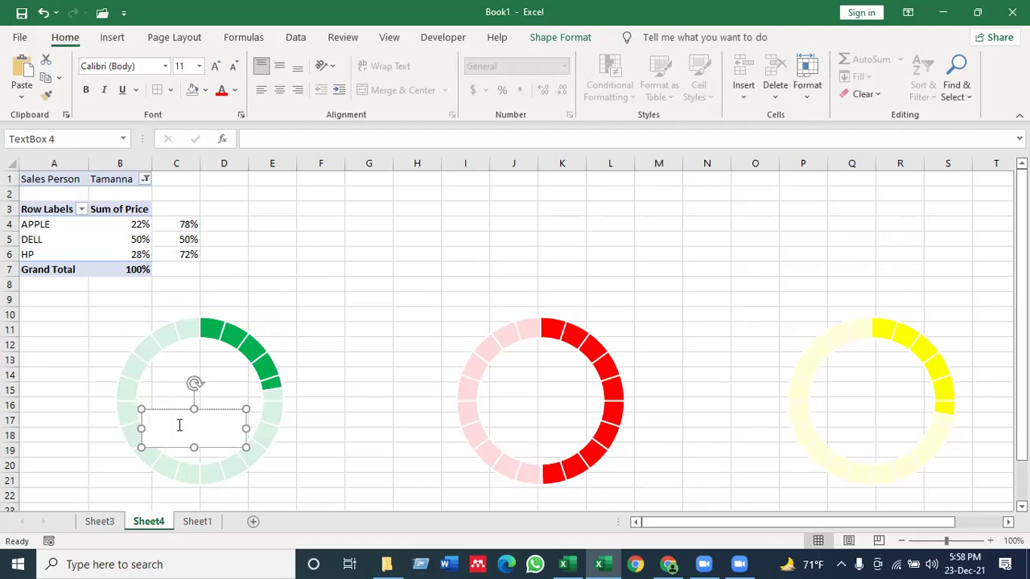
click(254, 140)
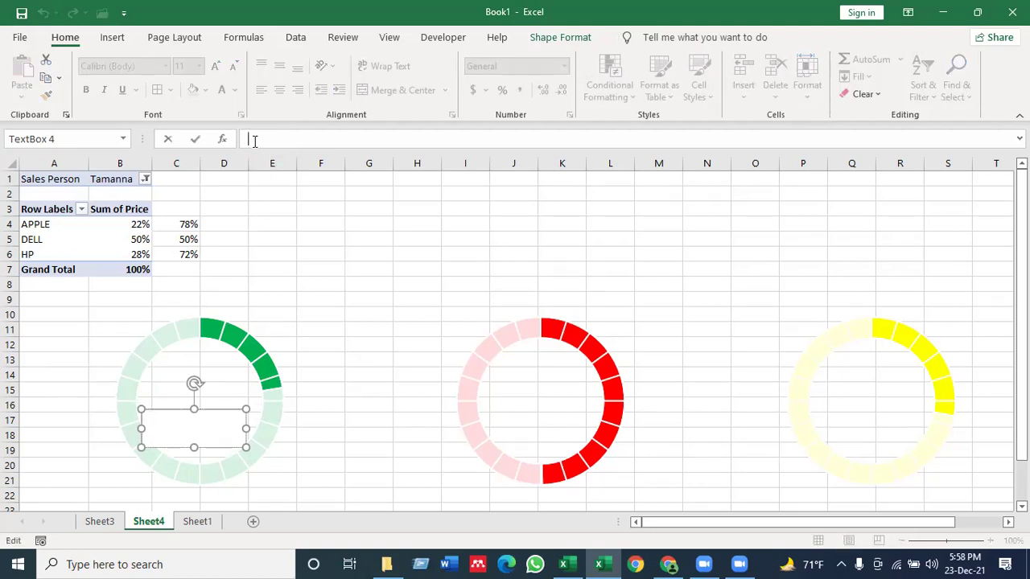
text(=)
click(29, 225)
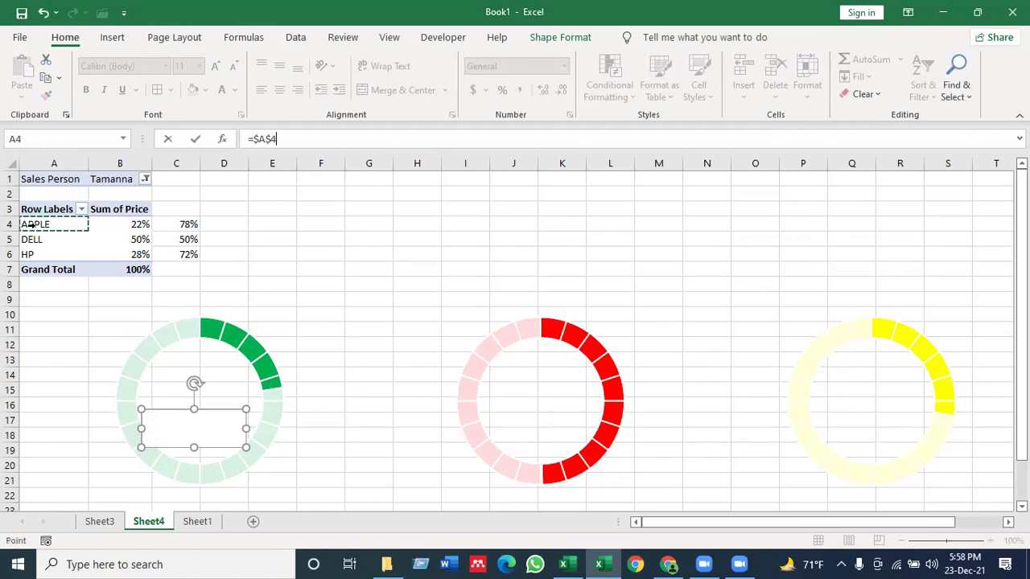
key(Return)
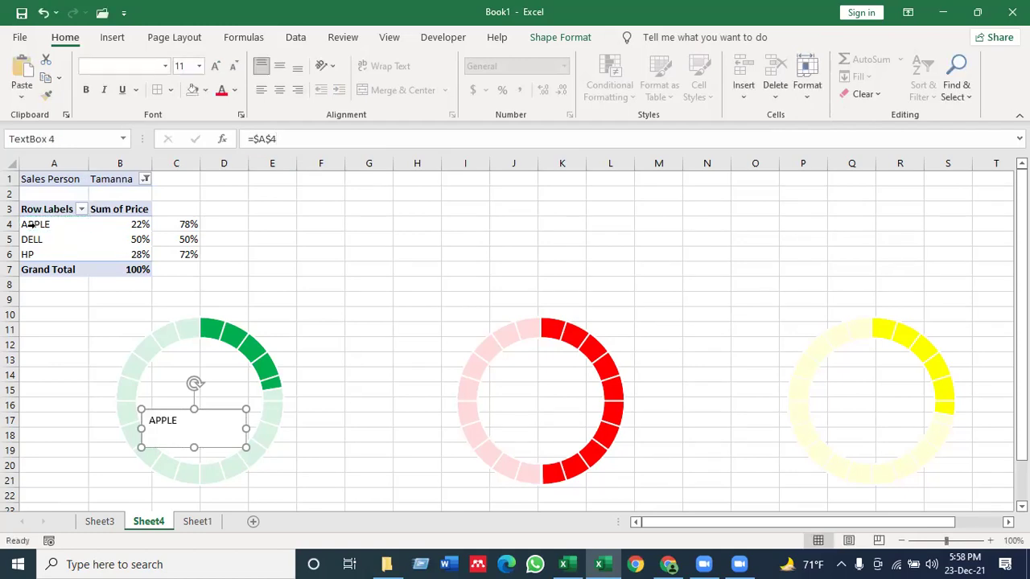
Copy the APPLE text box and paste copies onto the red and yellow rings
right_click(210, 412)
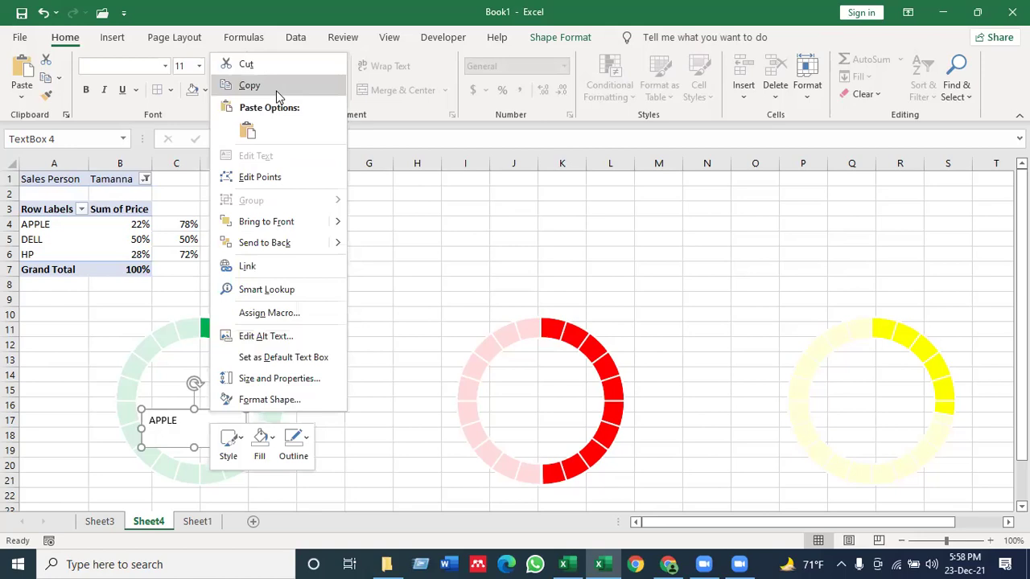
click(276, 88)
click(406, 320)
key(ctrl+v)
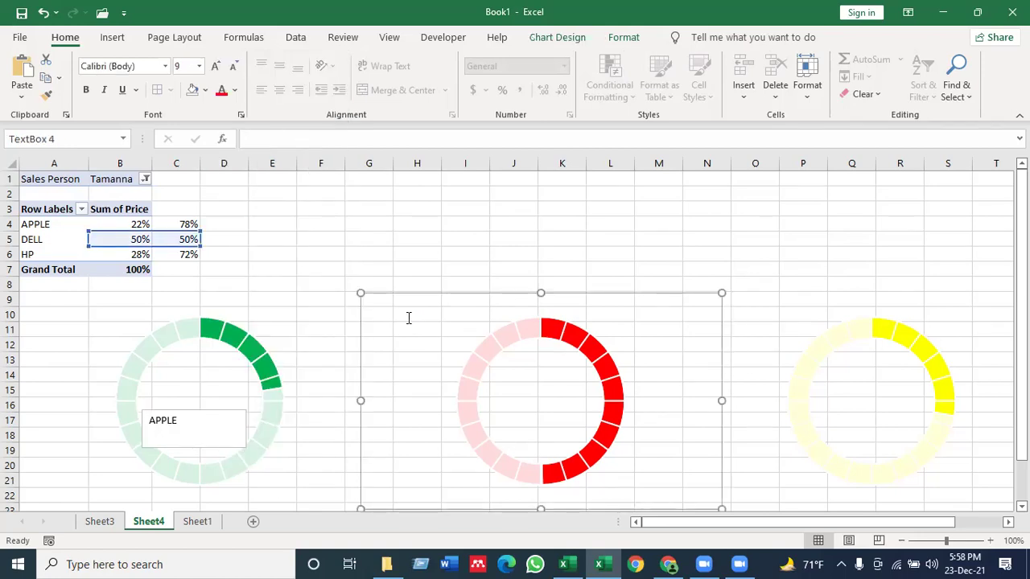
drag(390, 295, 521, 394)
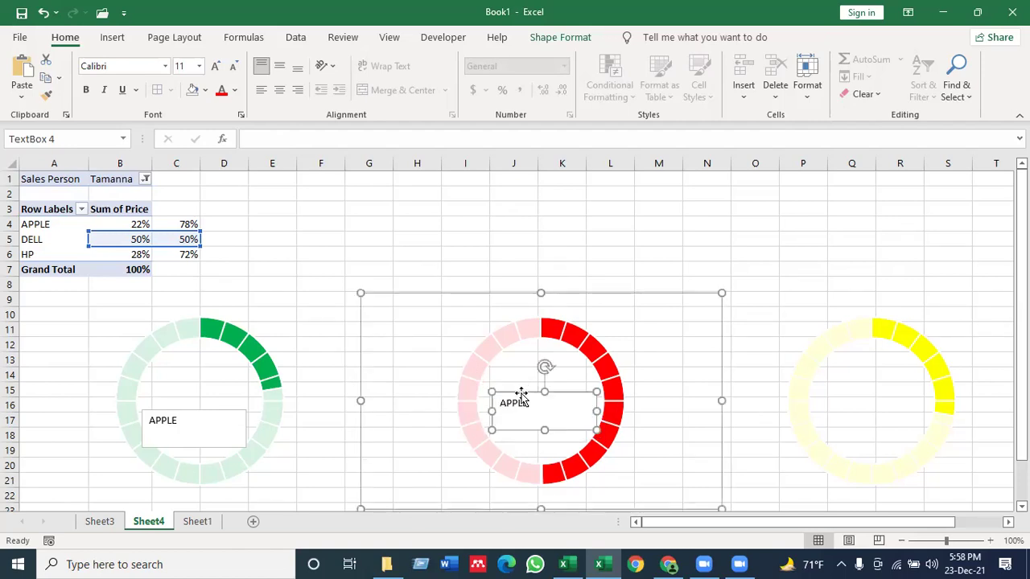
click(623, 193)
key(ctrl+v)
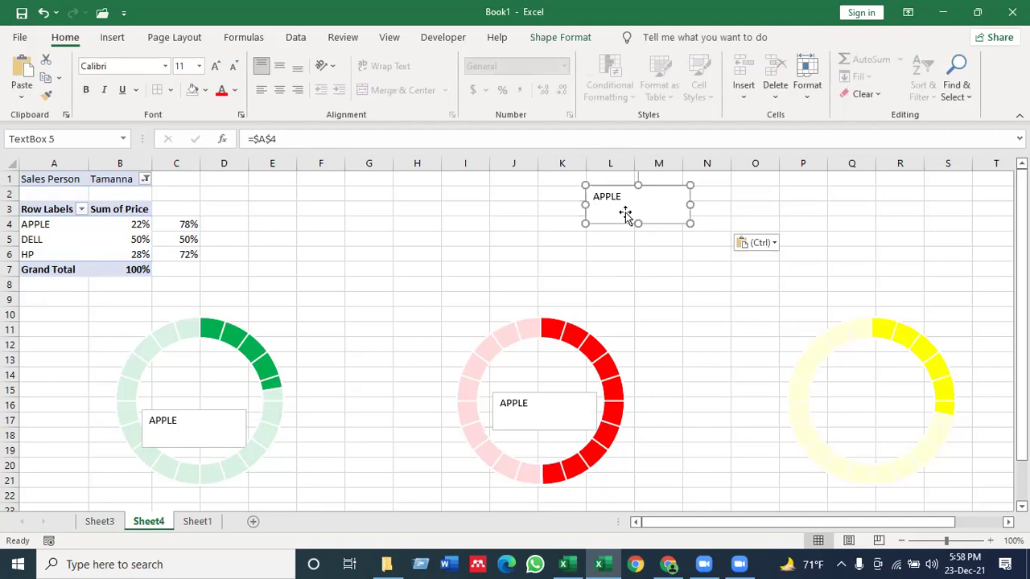
drag(636, 207, 873, 394)
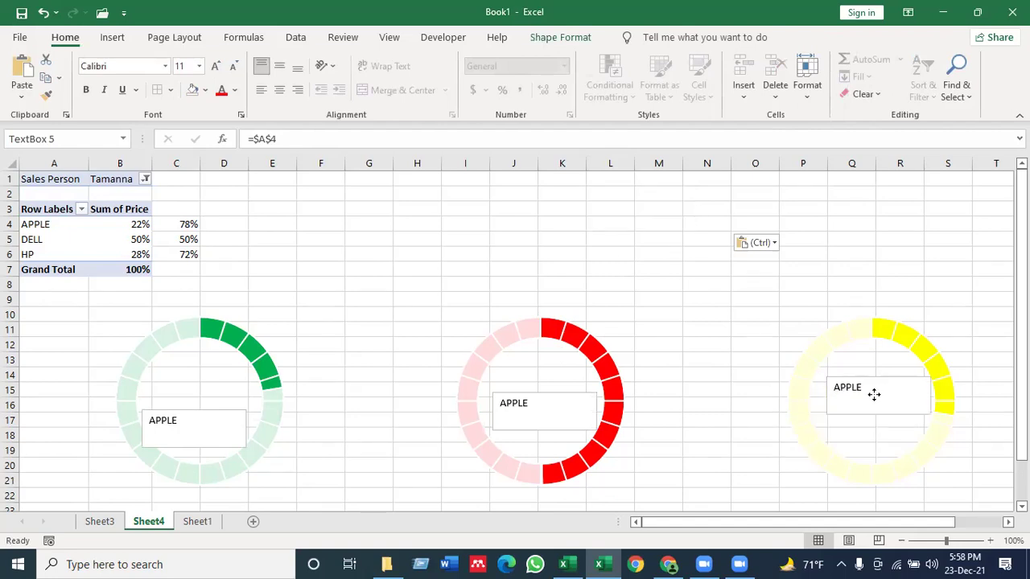
Move the red chart's APPLE label to its top-left corner and shift the chart up-left
click(548, 400)
click(549, 400)
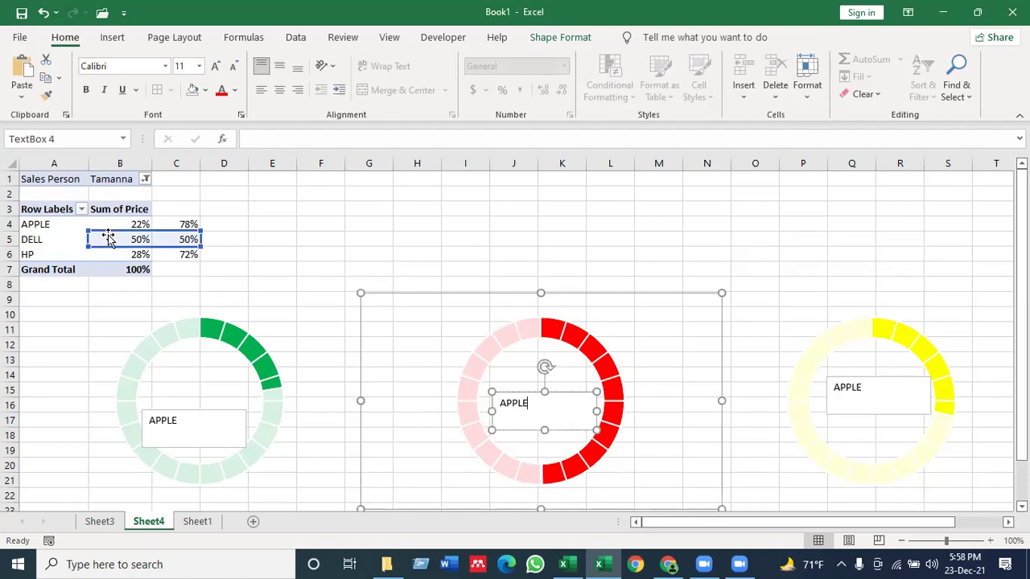
click(576, 223)
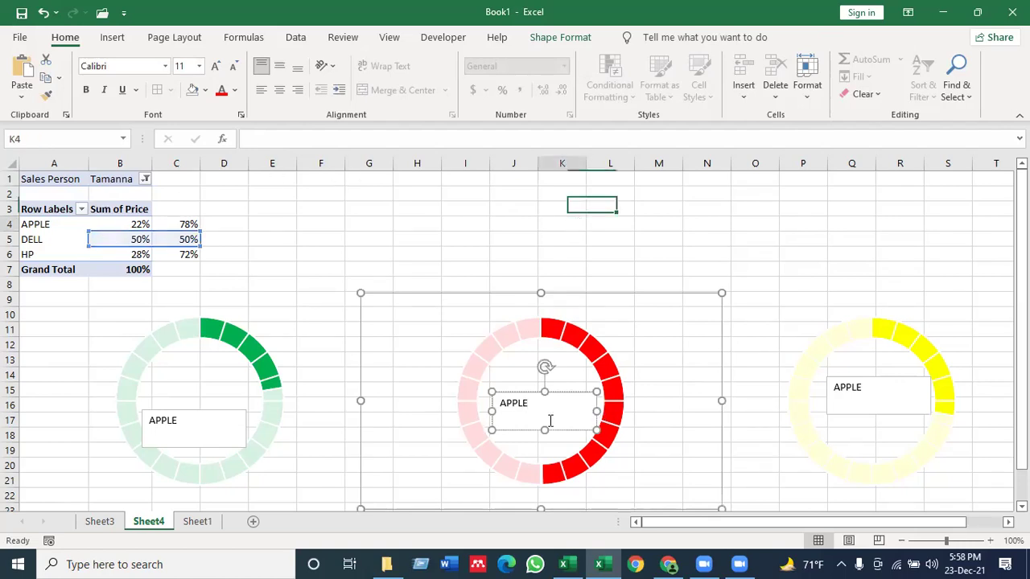
double_click(515, 398)
click(586, 259)
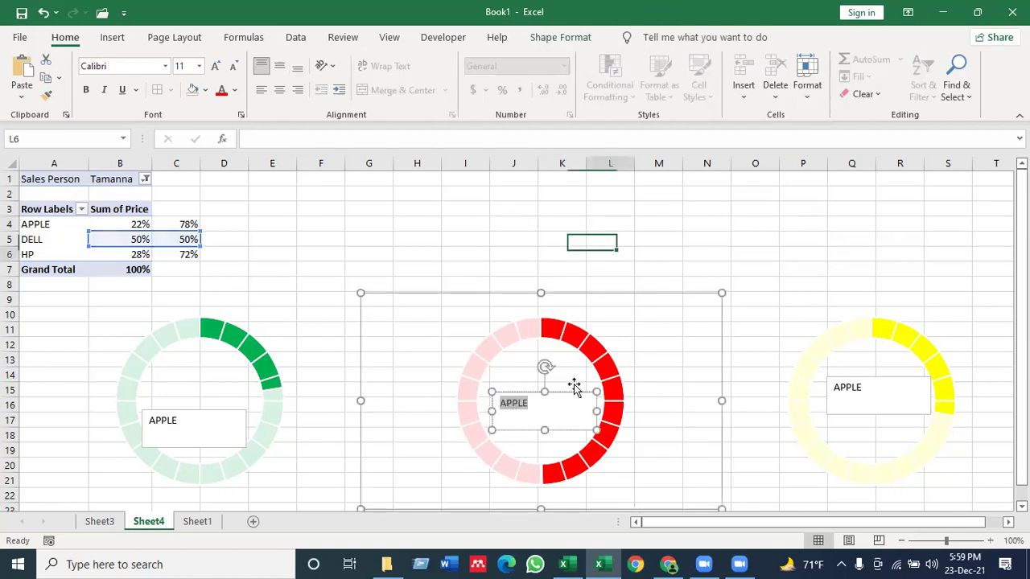
click(552, 412)
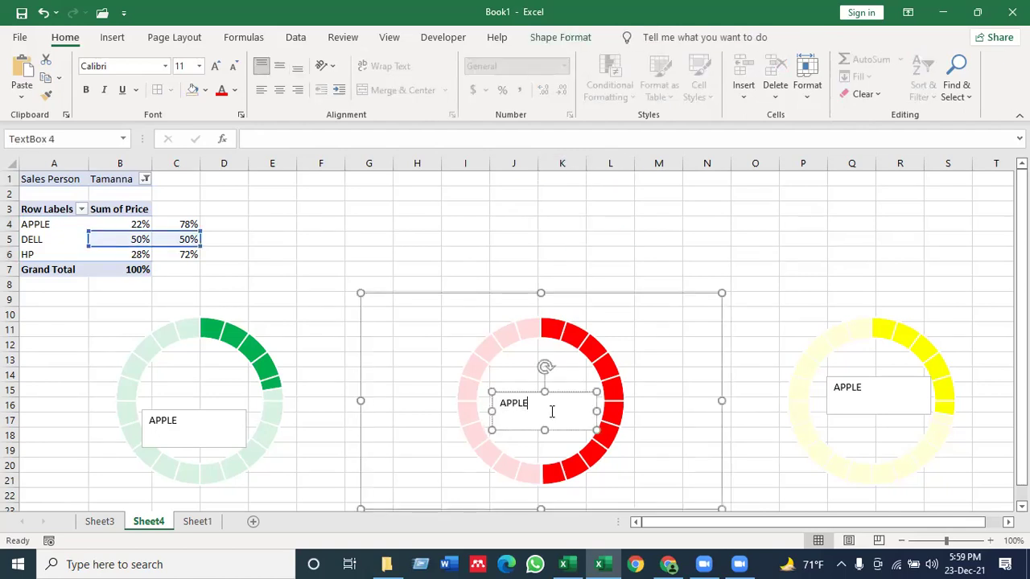
drag(528, 394, 390, 222)
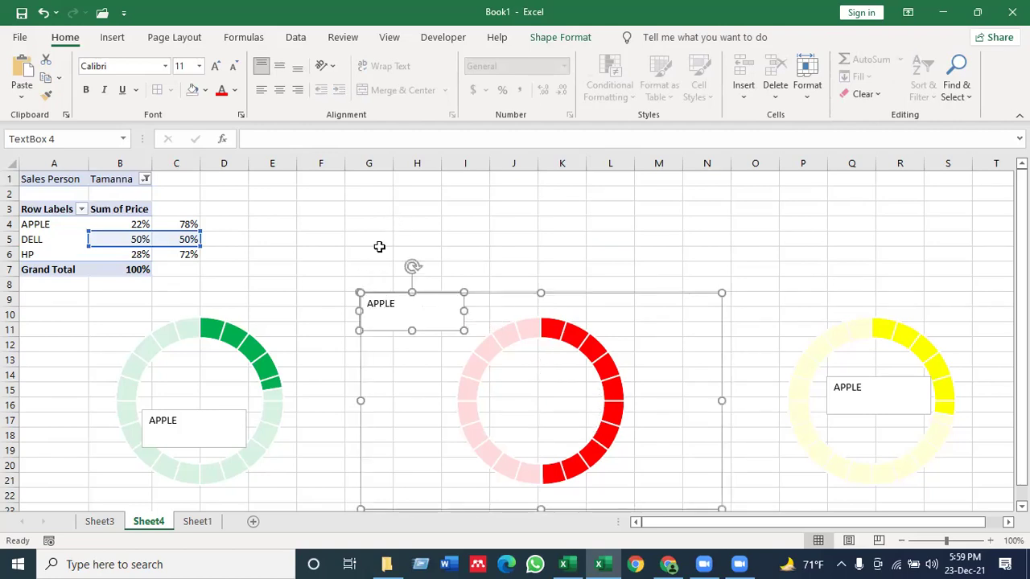
click(379, 250)
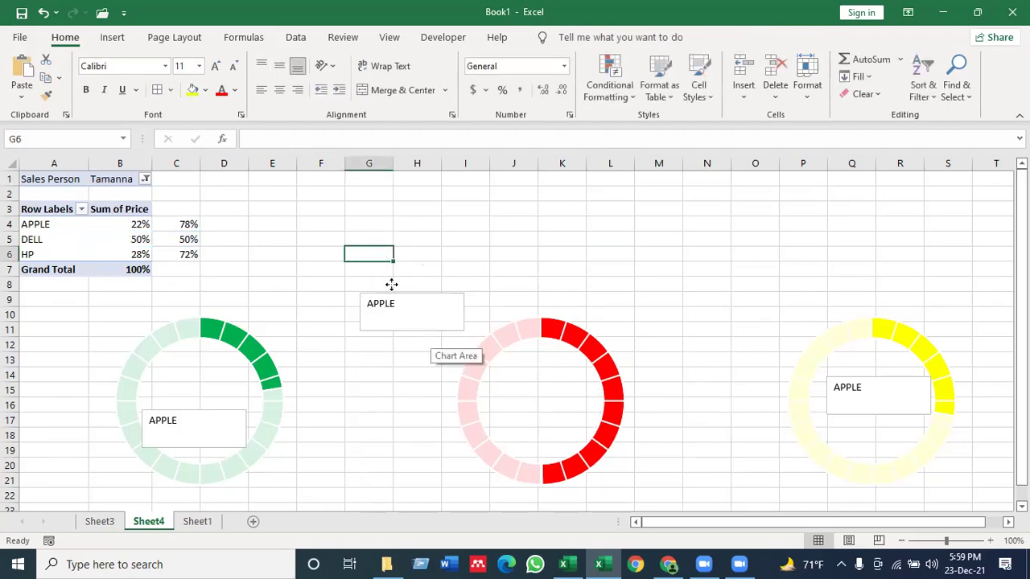
drag(391, 284, 353, 237)
click(391, 284)
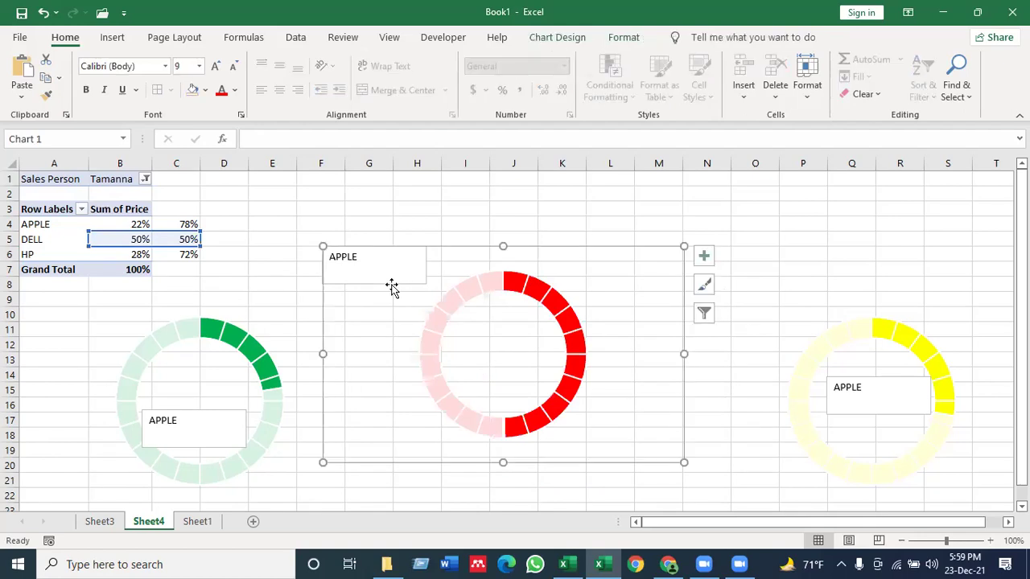
Undo the pasted APPLE copies and nudge the green ring's APPLE label up to its centre
key(ctrl+z)
click(430, 309)
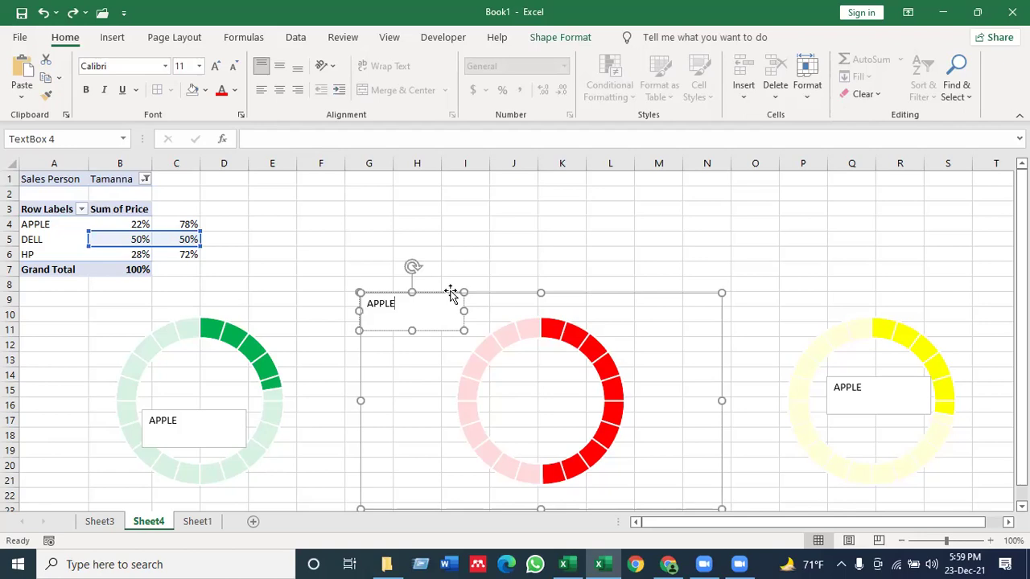
key(Escape)
key(Delete)
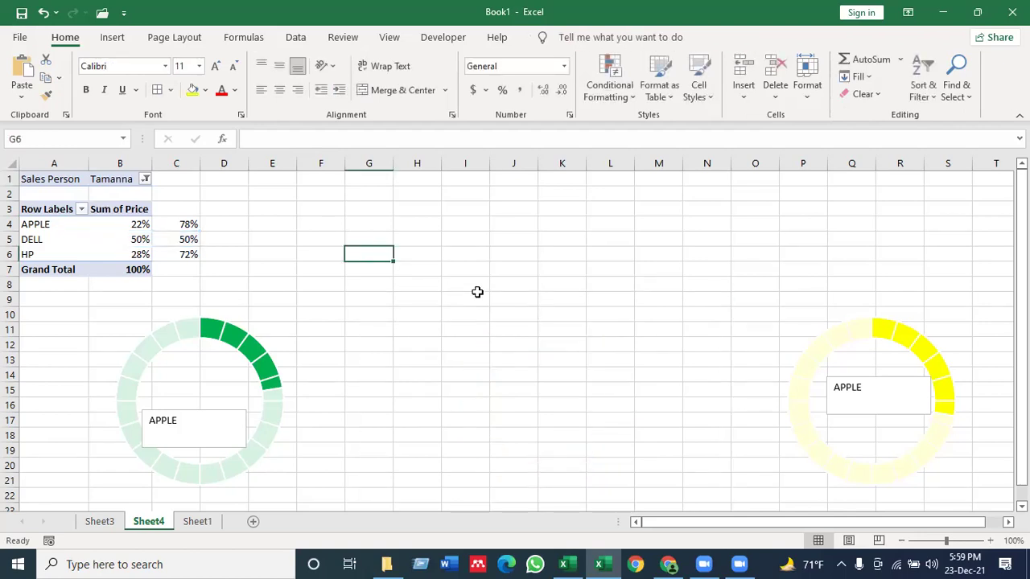
key(ctrl+z)
click(462, 309)
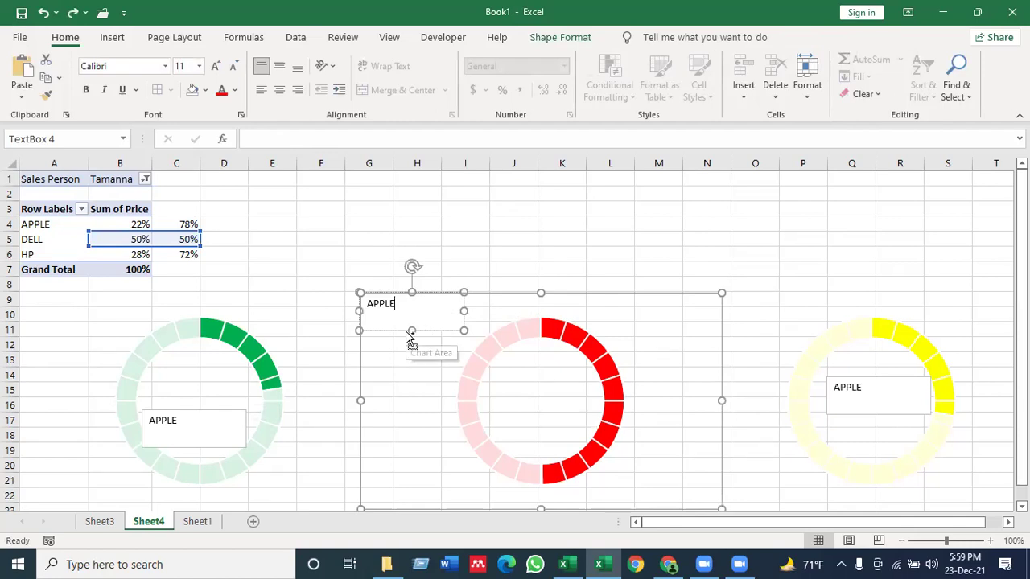
key(ctrl+z)
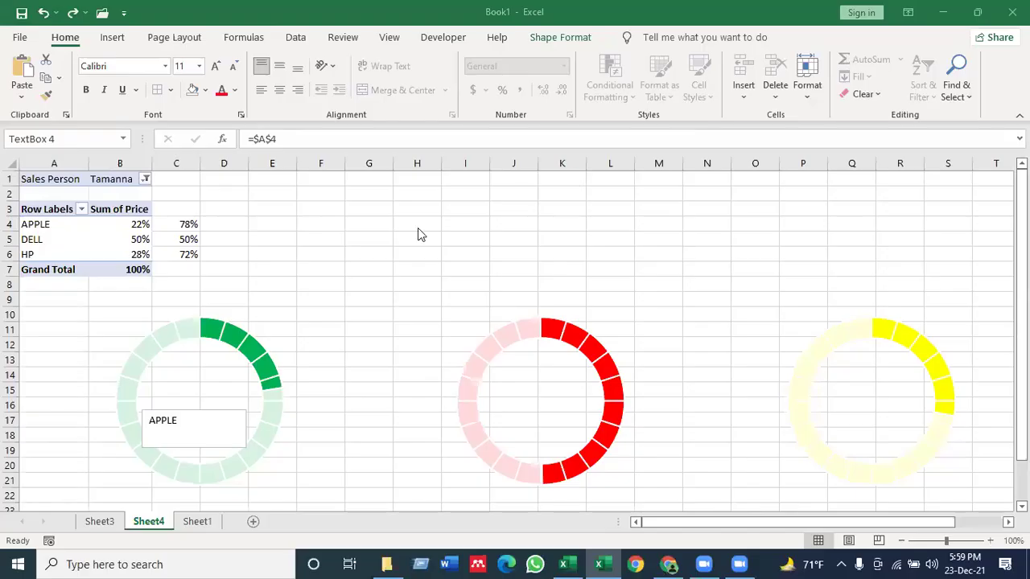
mouse_move(214, 416)
mouse_down()
mouse_move(220, 394)
mouse_move(210, 402)
mouse_up()
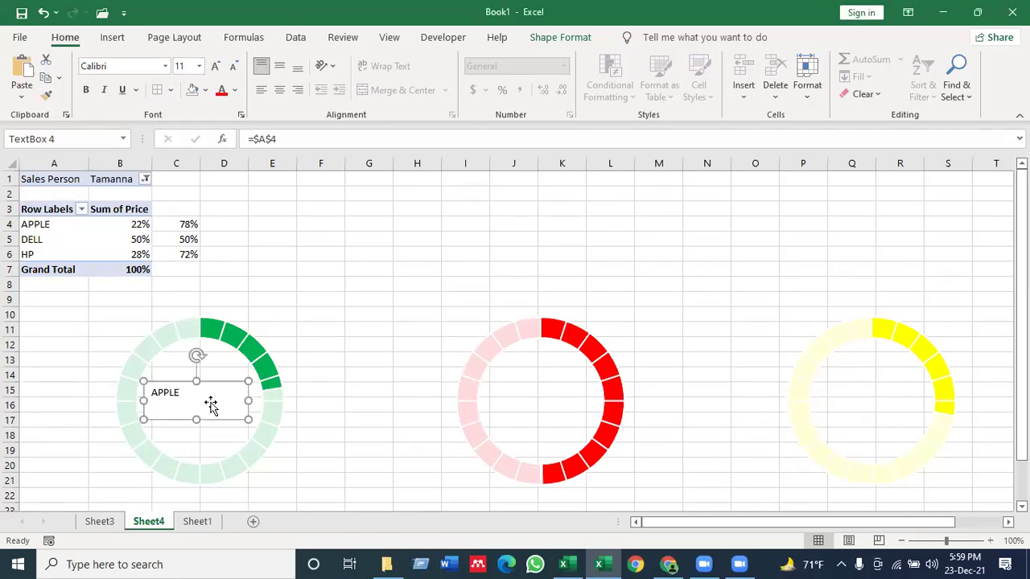
click(394, 273)
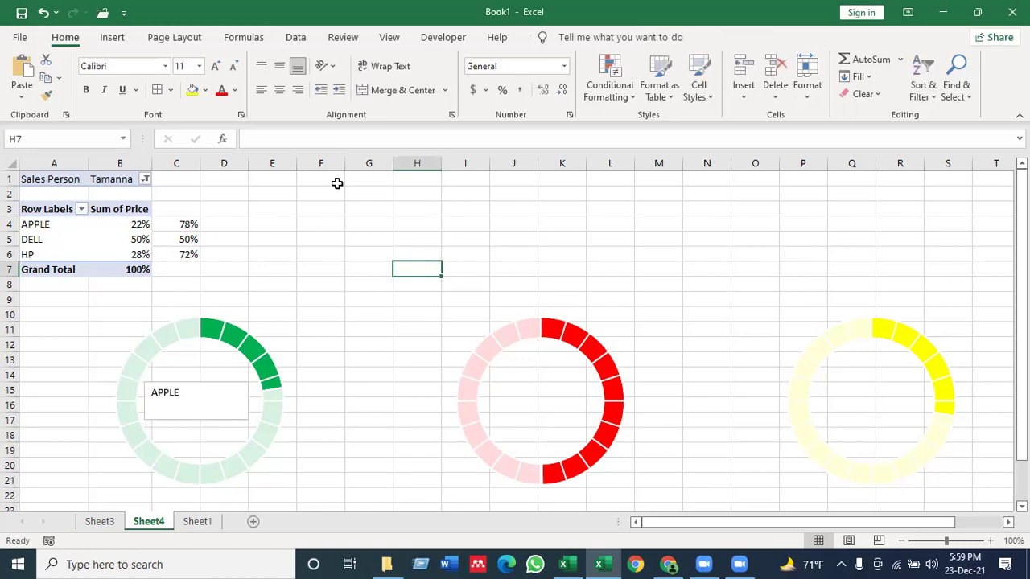
Draw a text box above the red ring and link it to cell A5 so it shows DELL
click(115, 38)
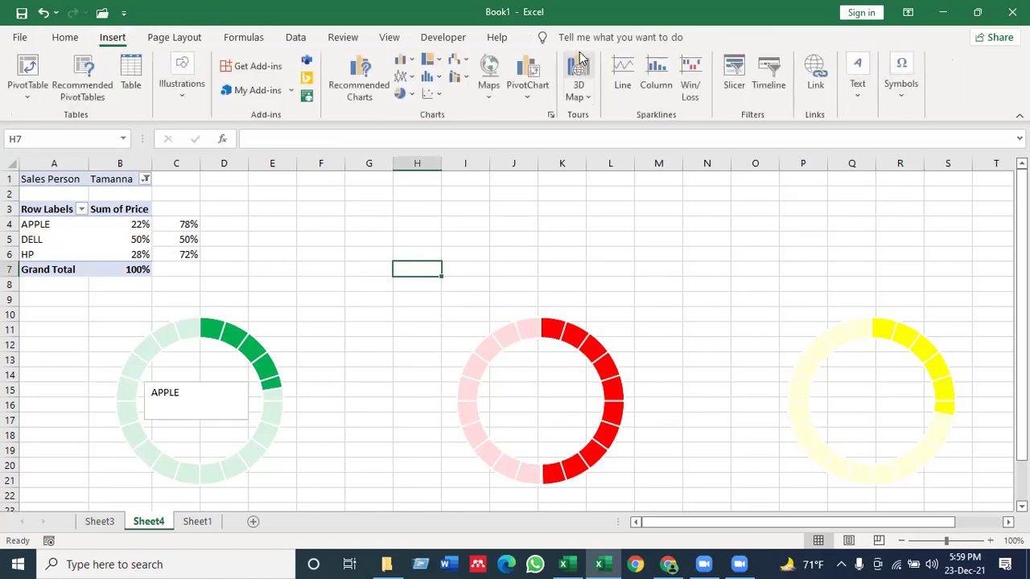
click(857, 80)
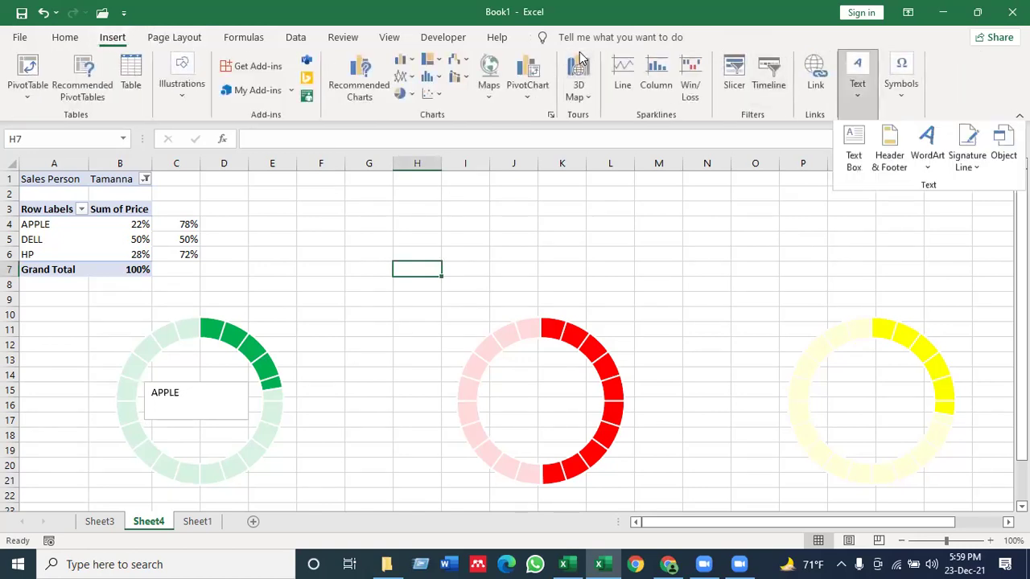
click(853, 149)
drag(497, 207, 605, 255)
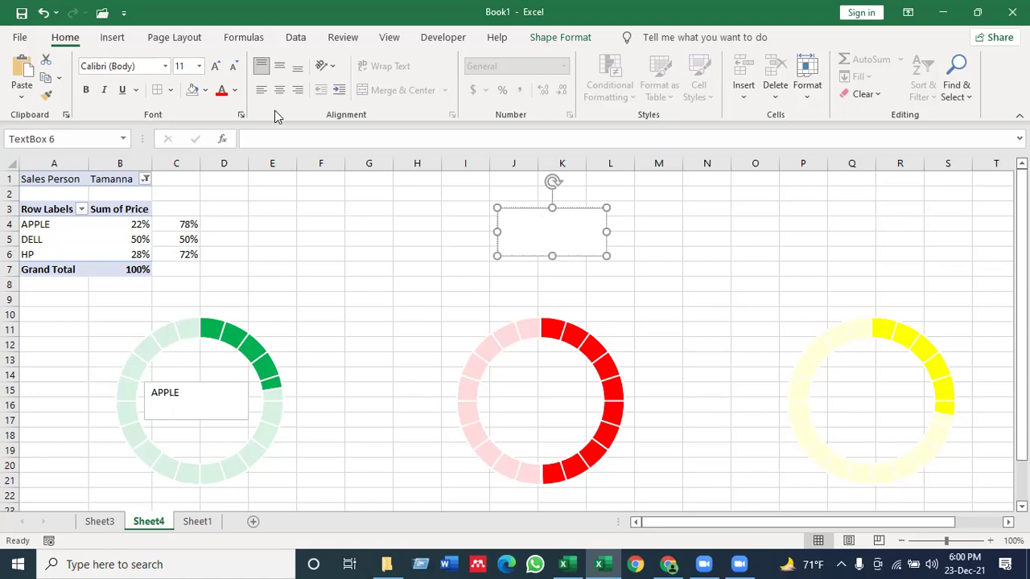
click(265, 133)
text(=)
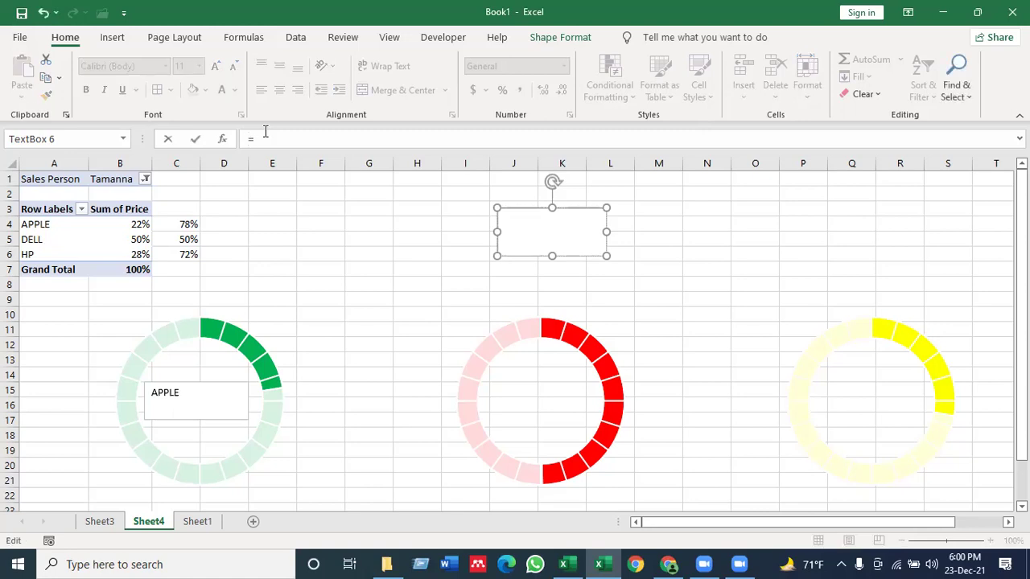
click(26, 239)
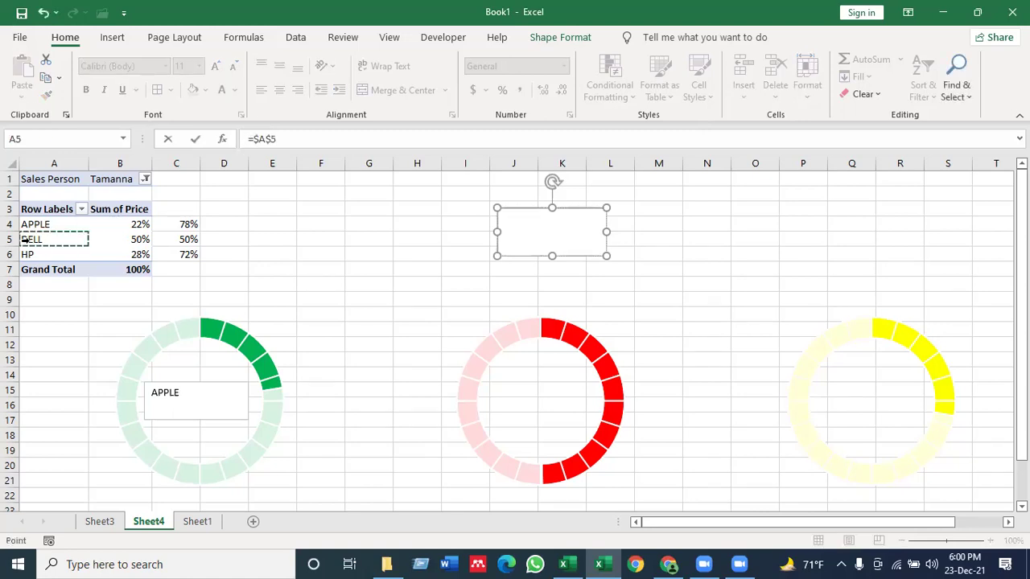
key(Return)
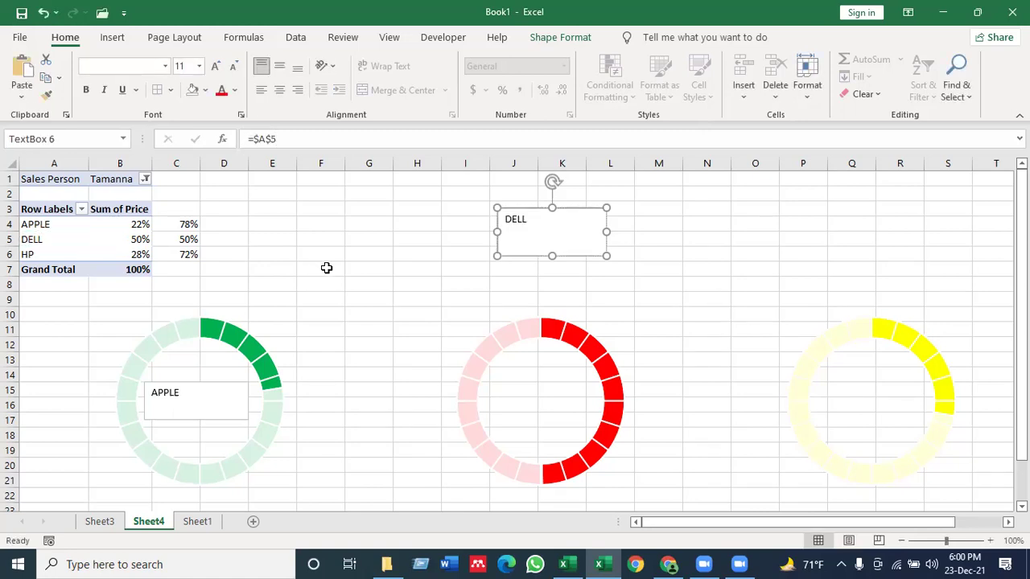
click(685, 224)
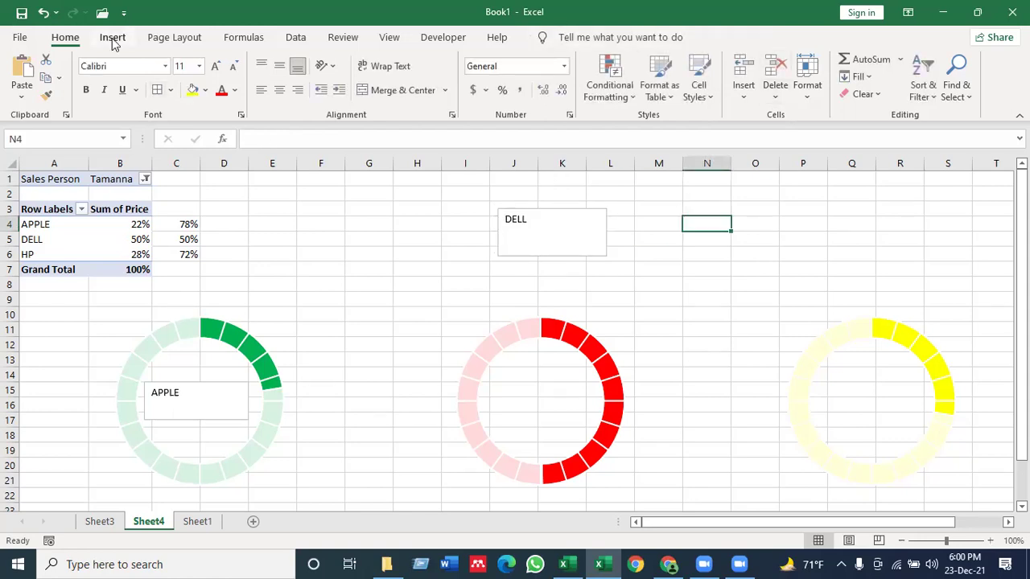
Copy the DELL text box to N4 and relink the copy to cell A6 to show HP
click(563, 209)
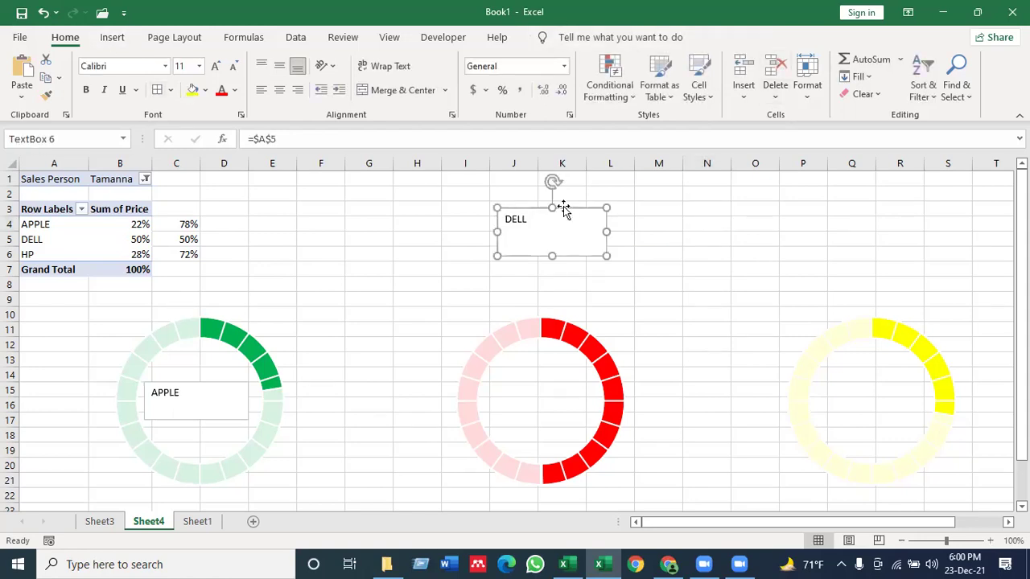
key(ctrl+c)
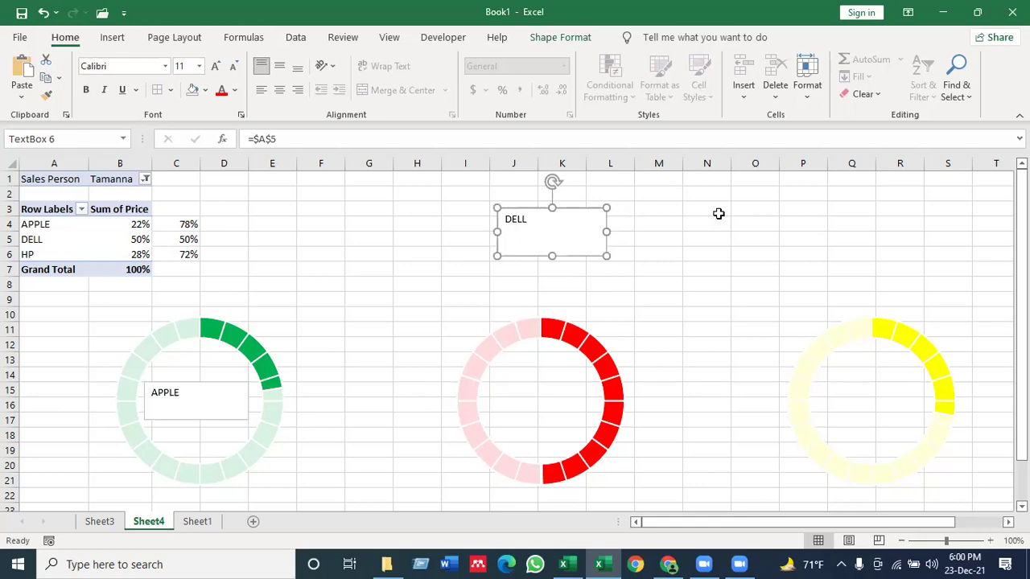
click(719, 220)
key(ctrl+v)
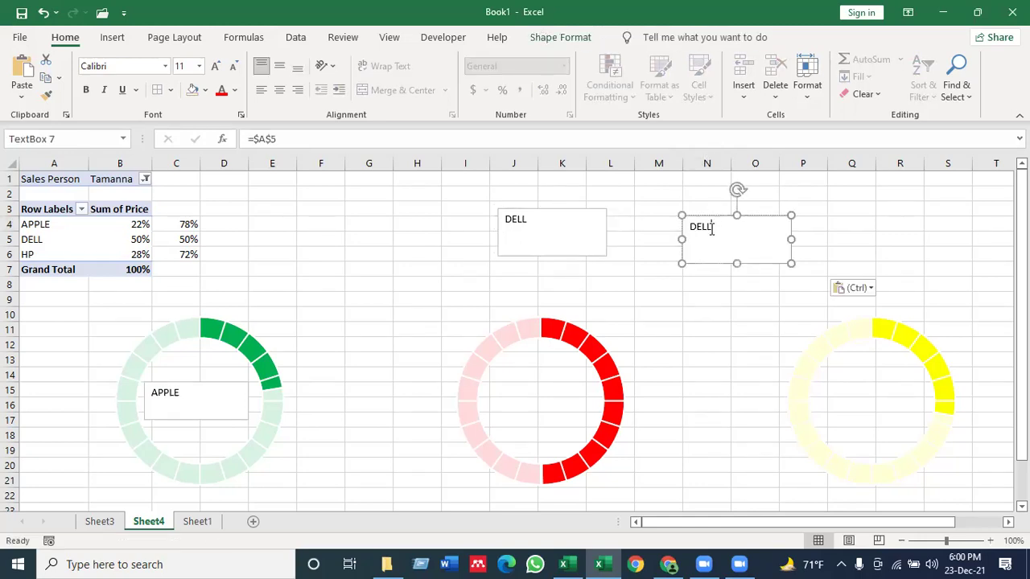
click(712, 229)
key(BackSpace)
key(BackSpace)
key(BackSpace)
key(BackSpace)
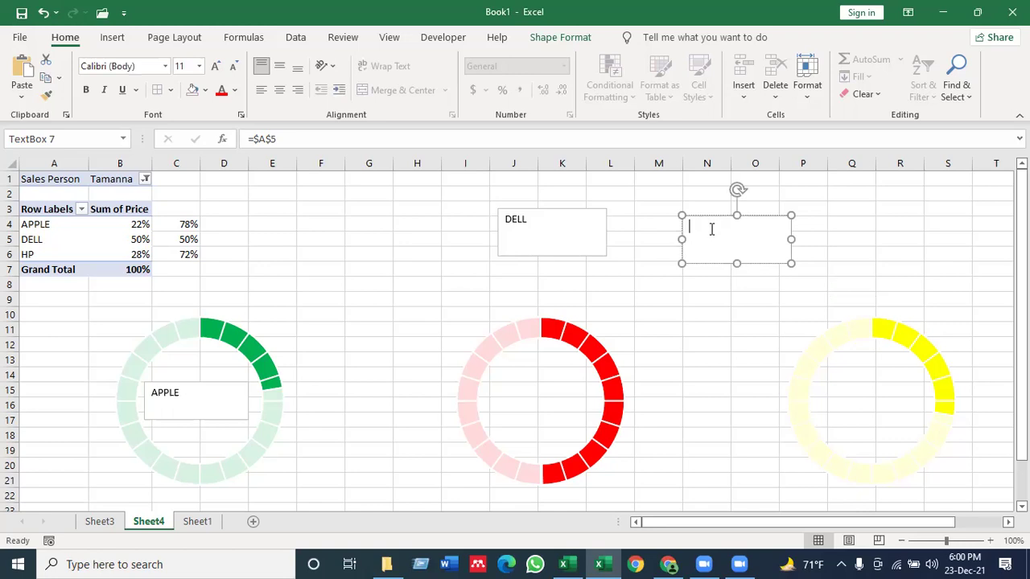
click(342, 144)
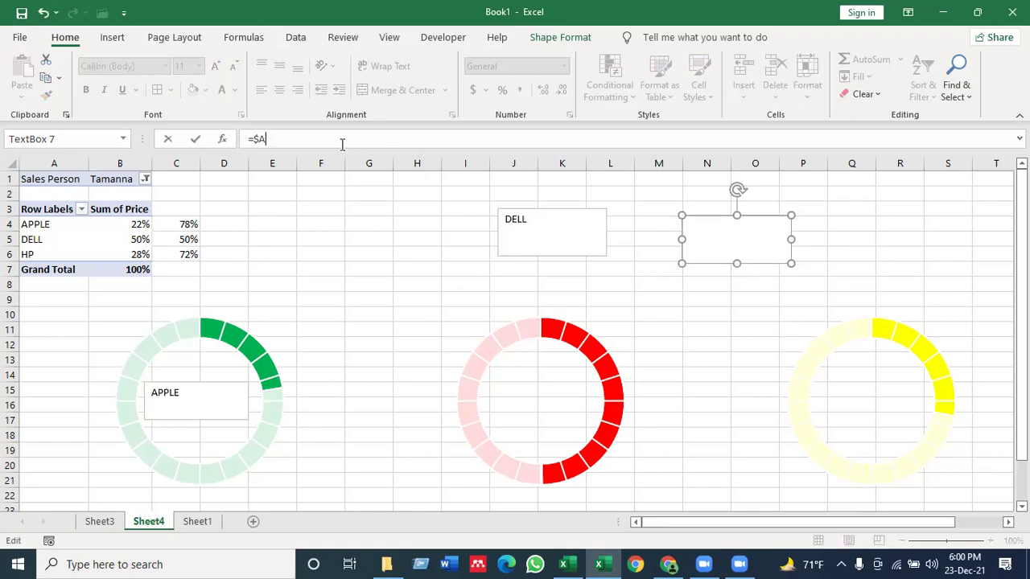
click(37, 254)
key(Return)
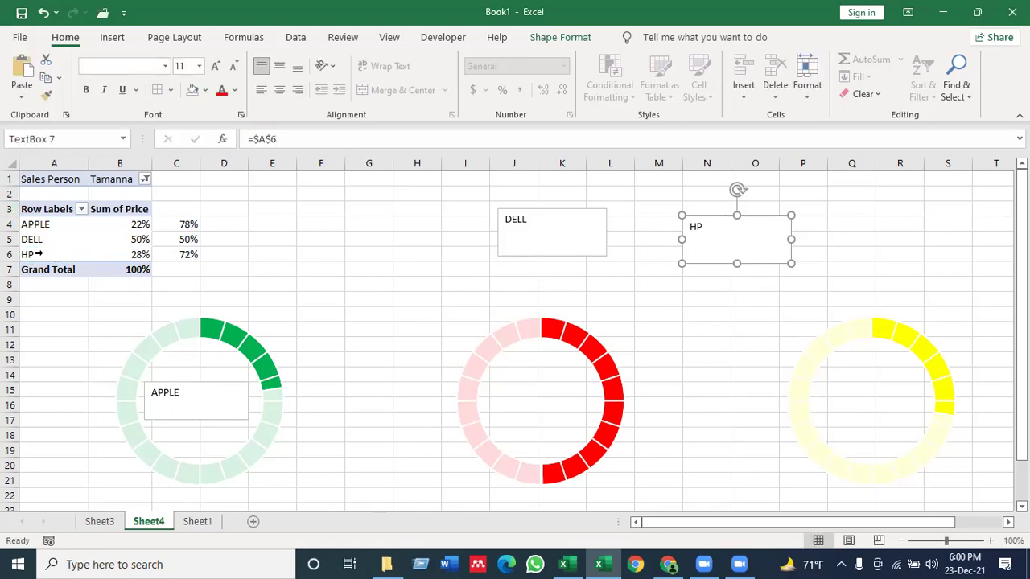
click(361, 237)
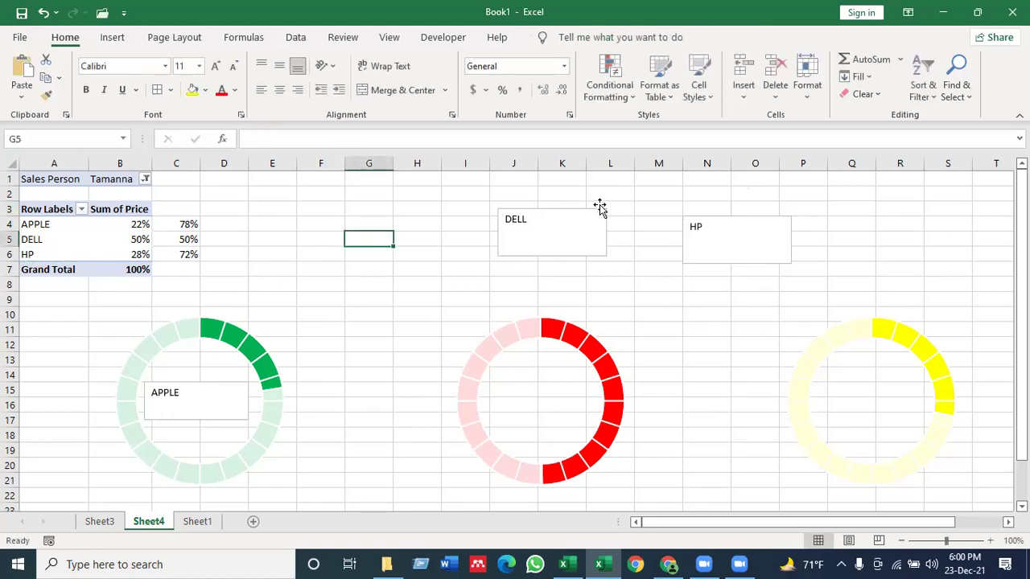
Move DELL into the red ring and HP into the yellow ring, then select all three labels
drag(558, 211, 548, 389)
drag(746, 223, 887, 381)
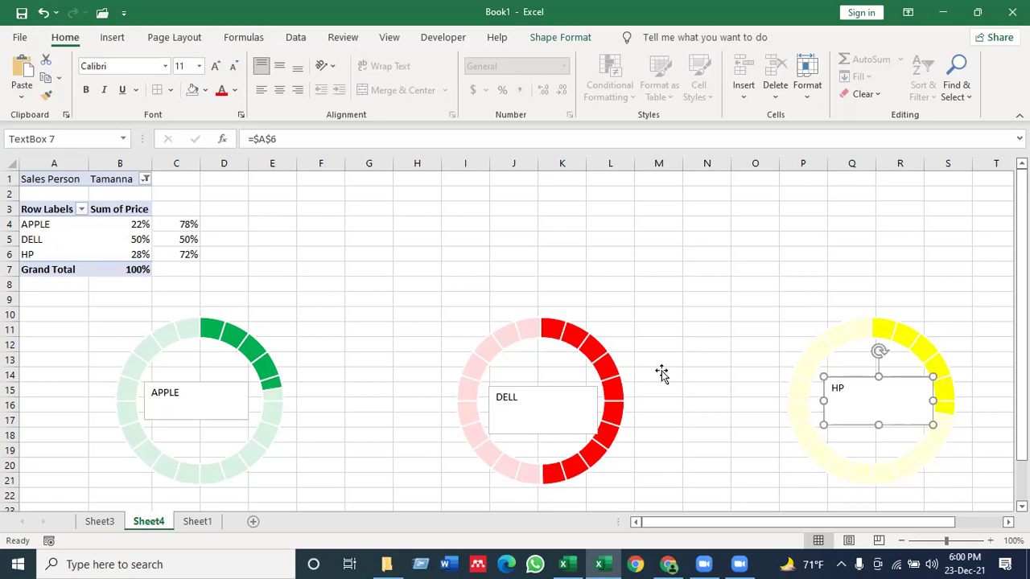
click(191, 408)
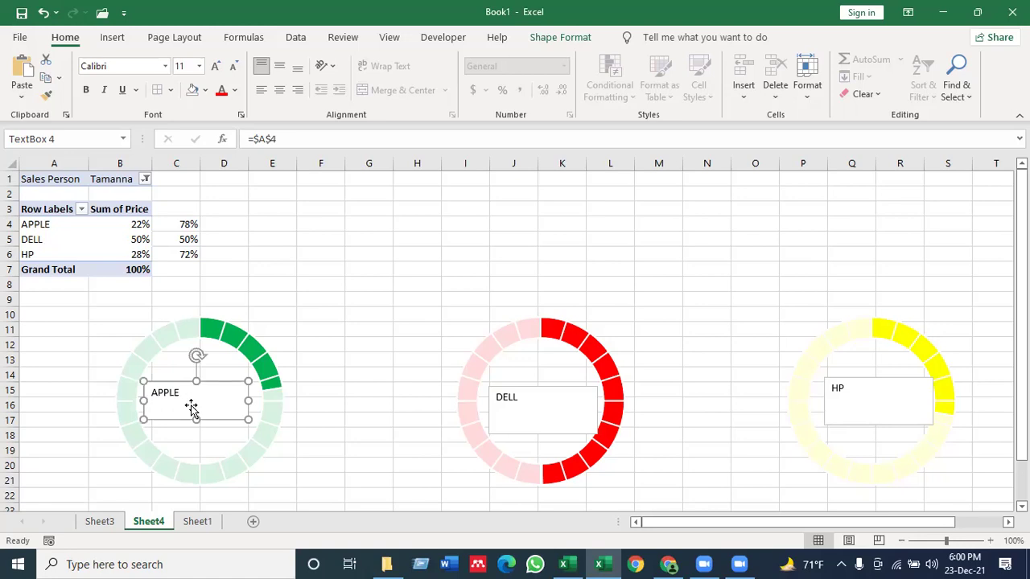
ctrl+click(563, 406)
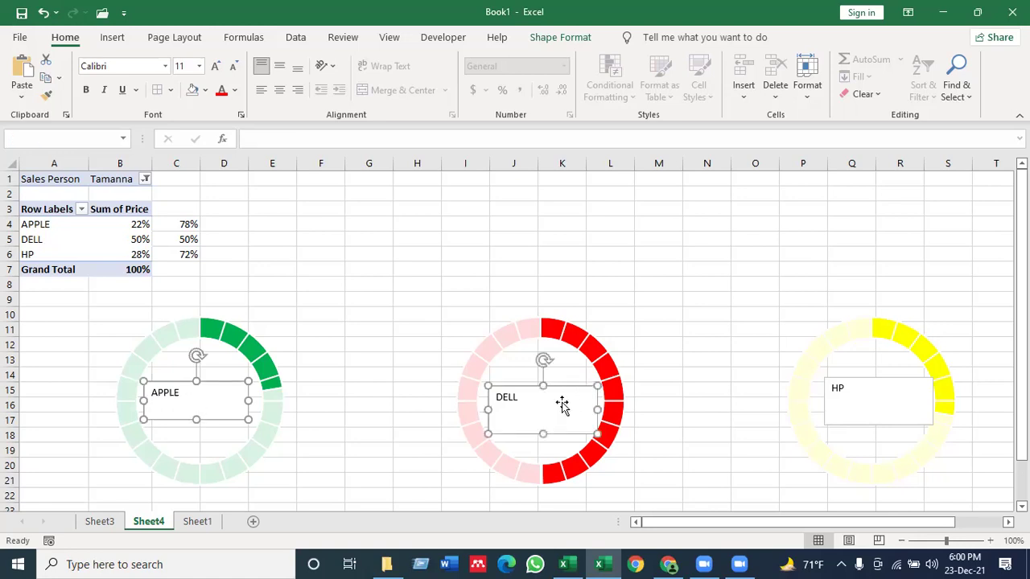
ctrl+click(851, 402)
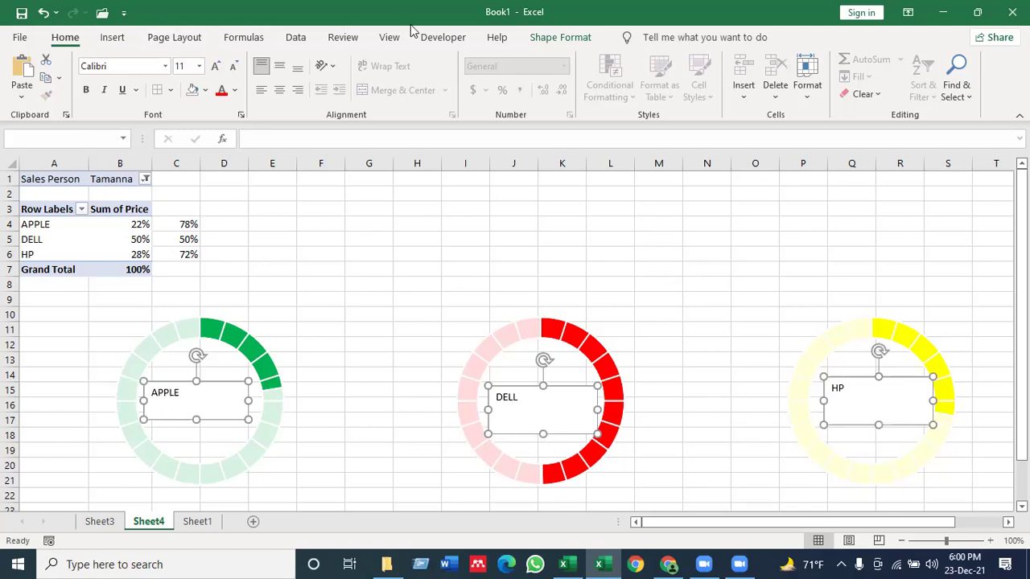
Give the three label boxes No Fill and No Outline
click(558, 38)
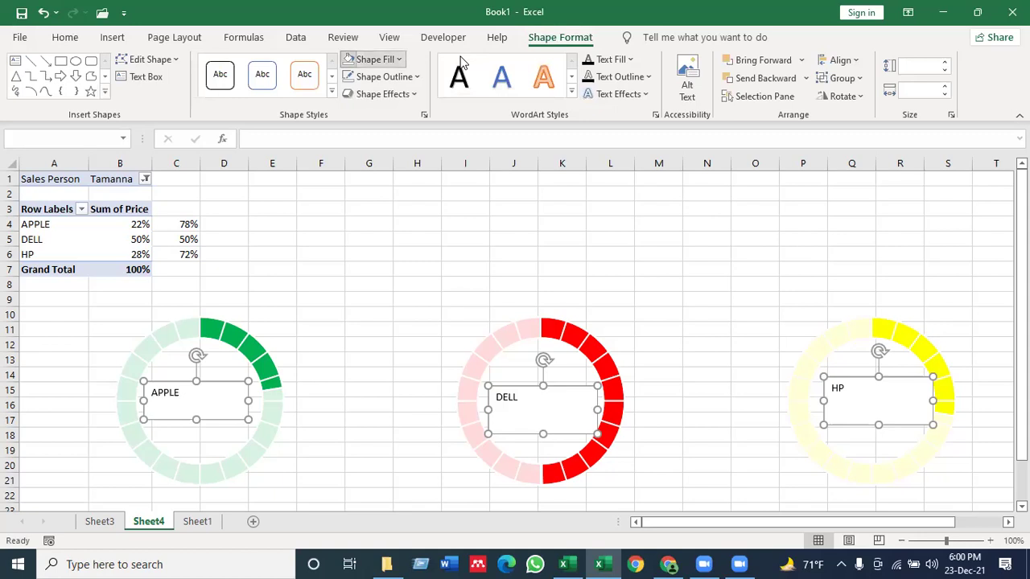
click(375, 60)
click(383, 250)
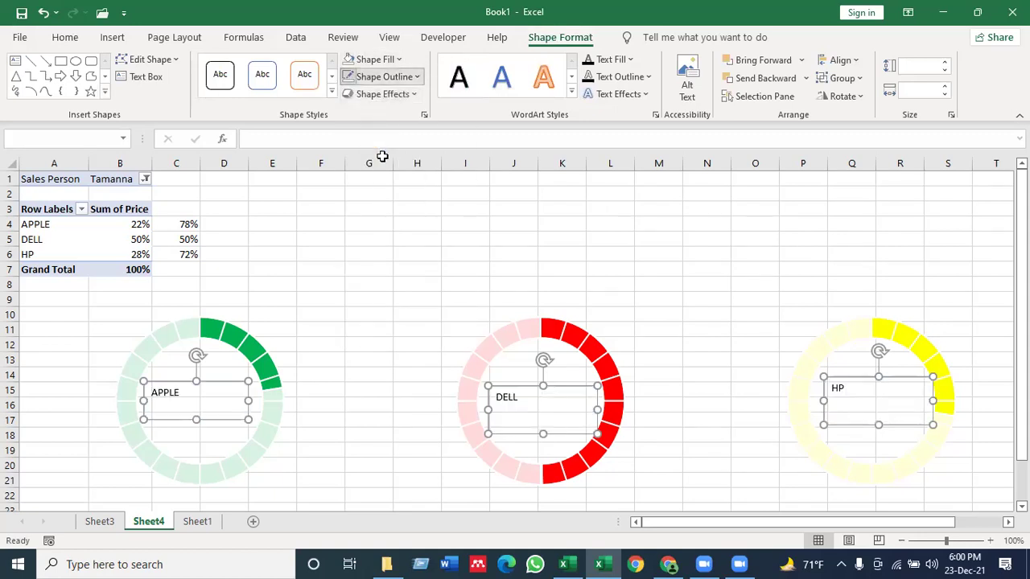
click(383, 77)
click(375, 268)
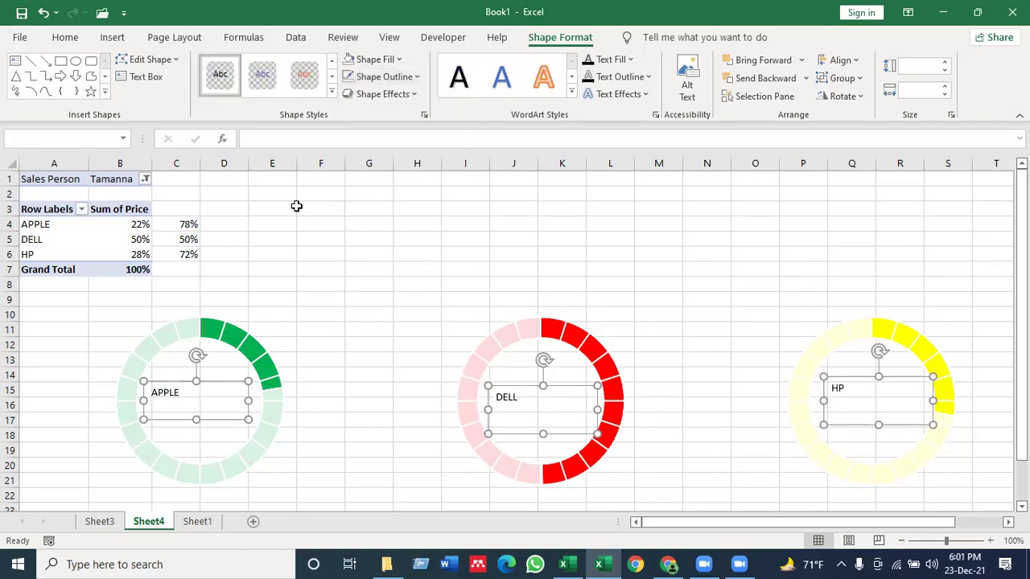
Make the APPLE, DELL and HP labels bold at 28 pt
click(77, 39)
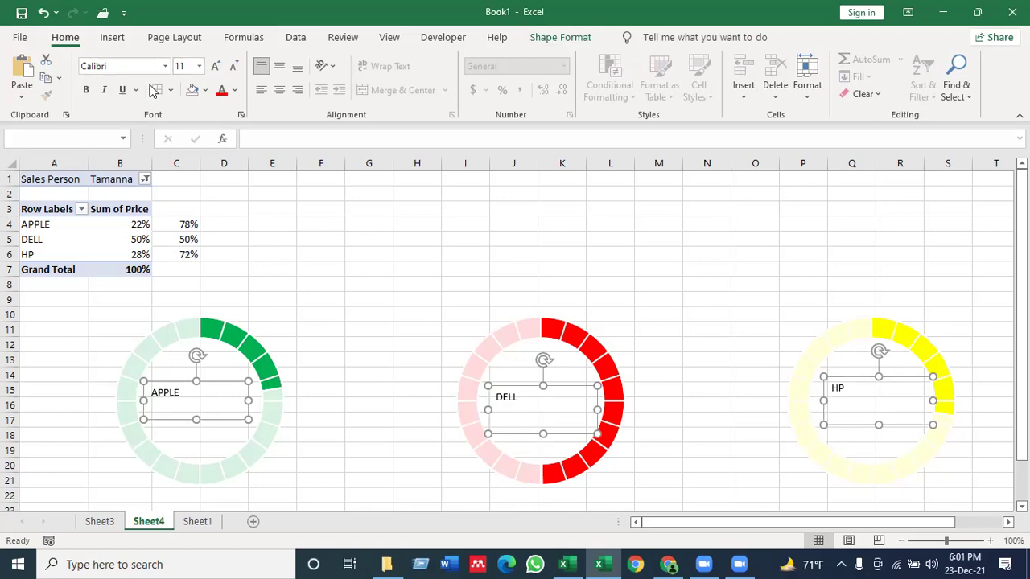
click(86, 91)
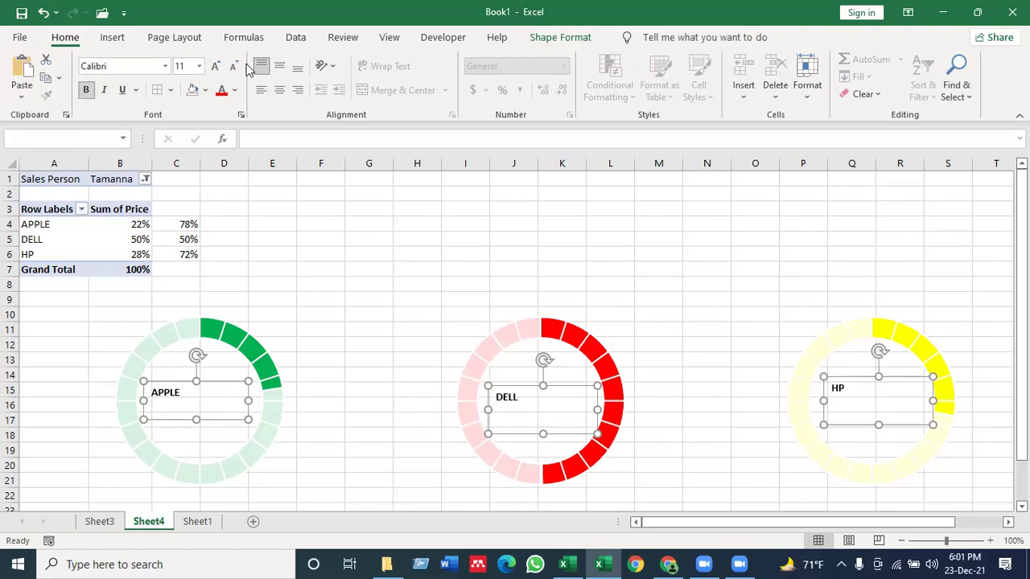
click(215, 68)
click(216, 68)
click(216, 68)
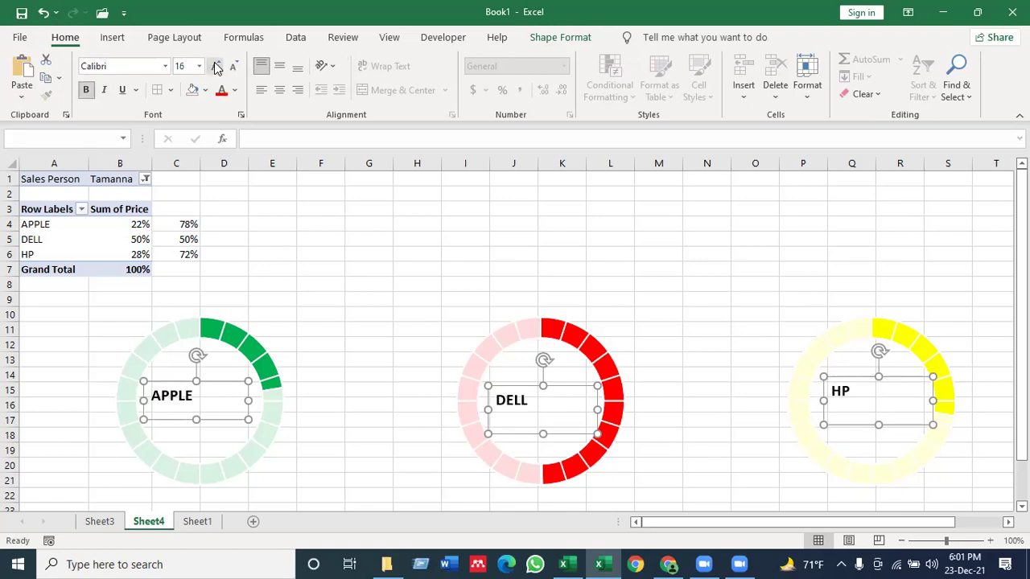
click(216, 68)
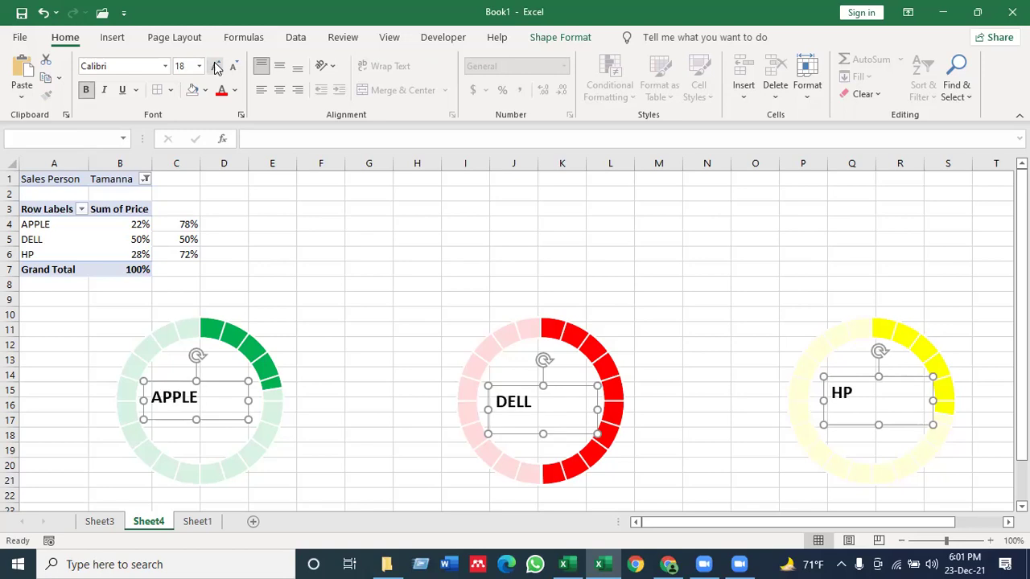
click(215, 67)
click(215, 67)
click(215, 68)
click(216, 68)
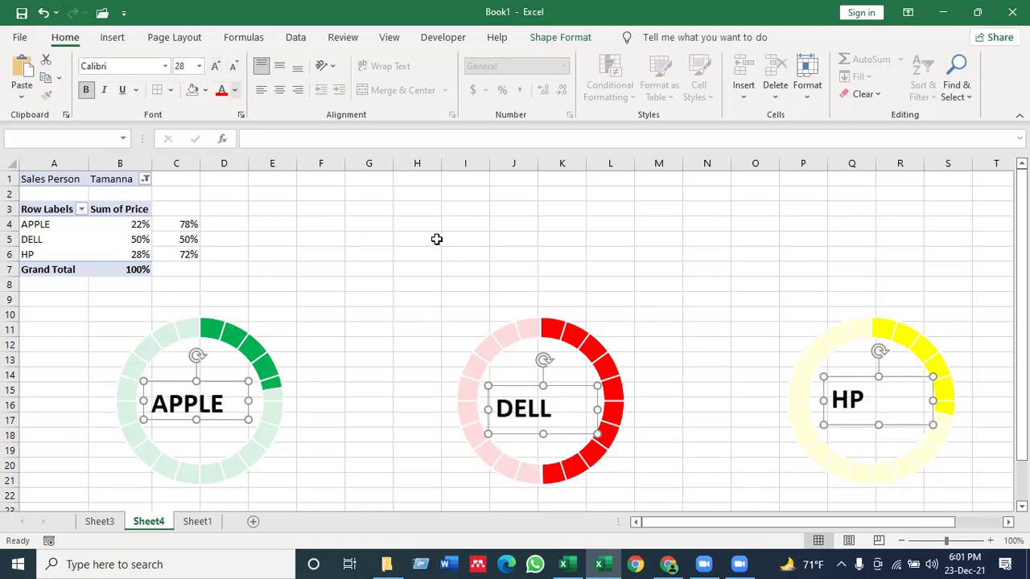
click(391, 269)
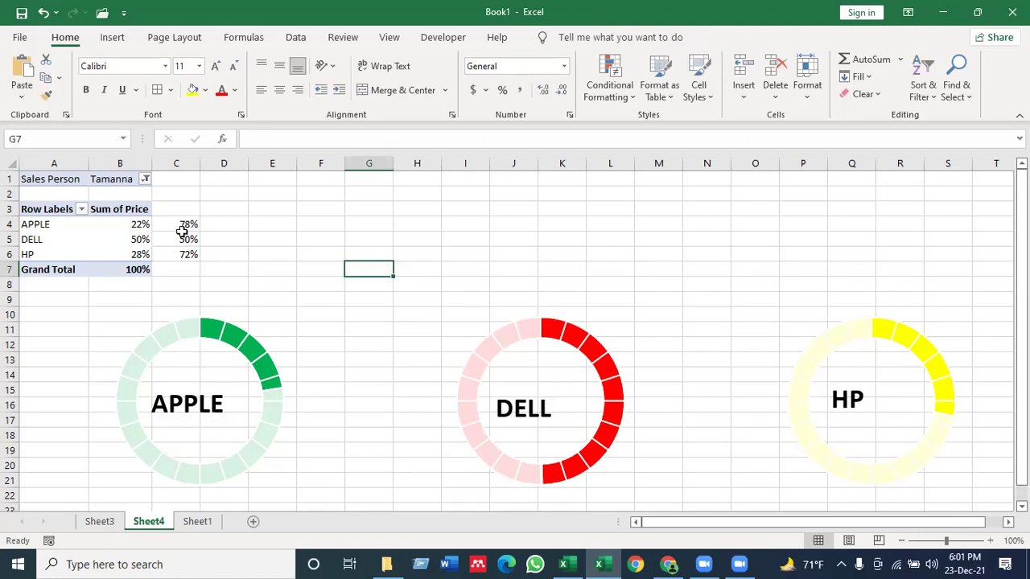
Filter the pivot's Sales Person to Anika, so the rings read APPLE 37%, DELL 26%, HP 37%
click(144, 179)
click(39, 214)
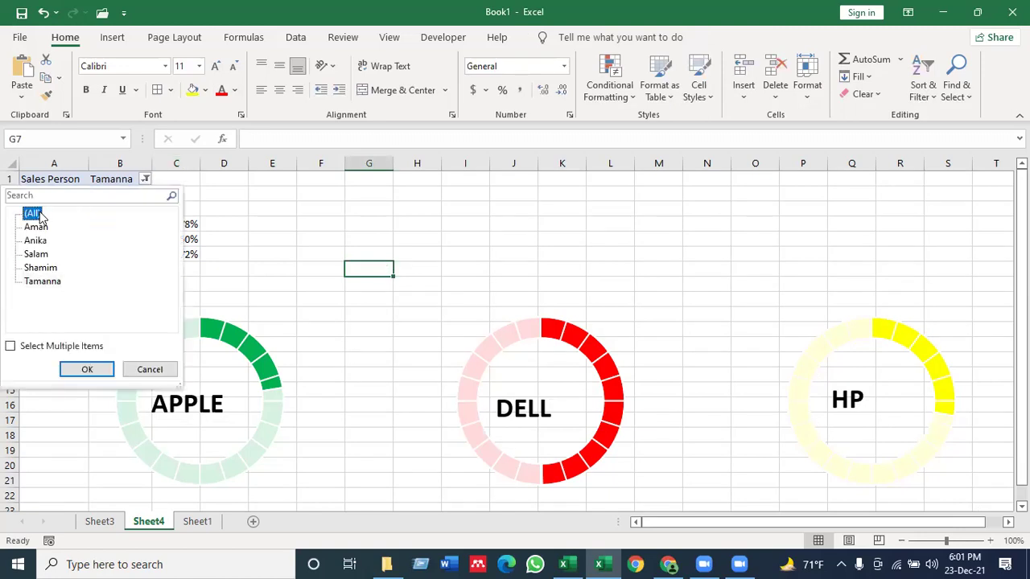
click(89, 370)
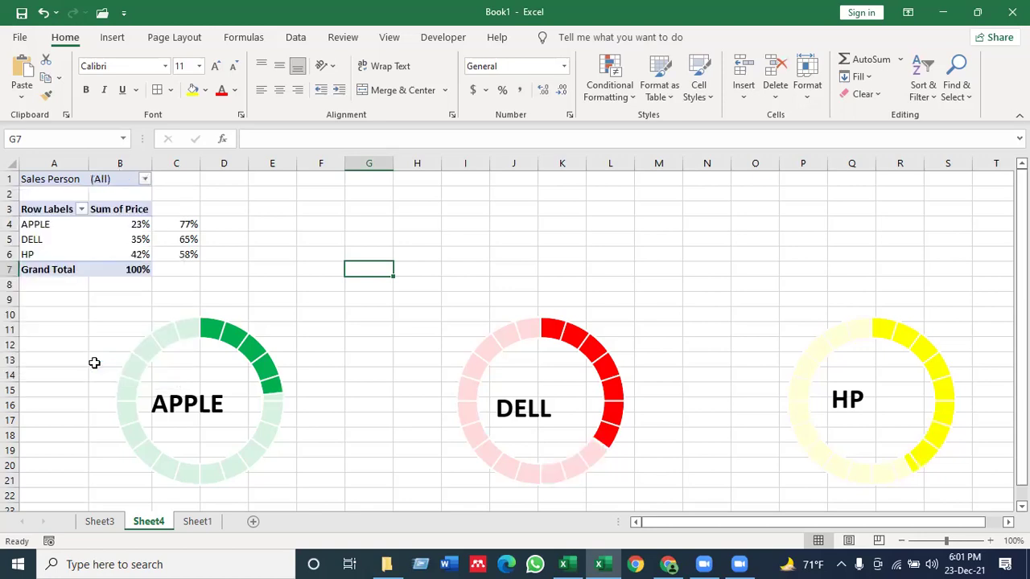
click(145, 180)
click(35, 241)
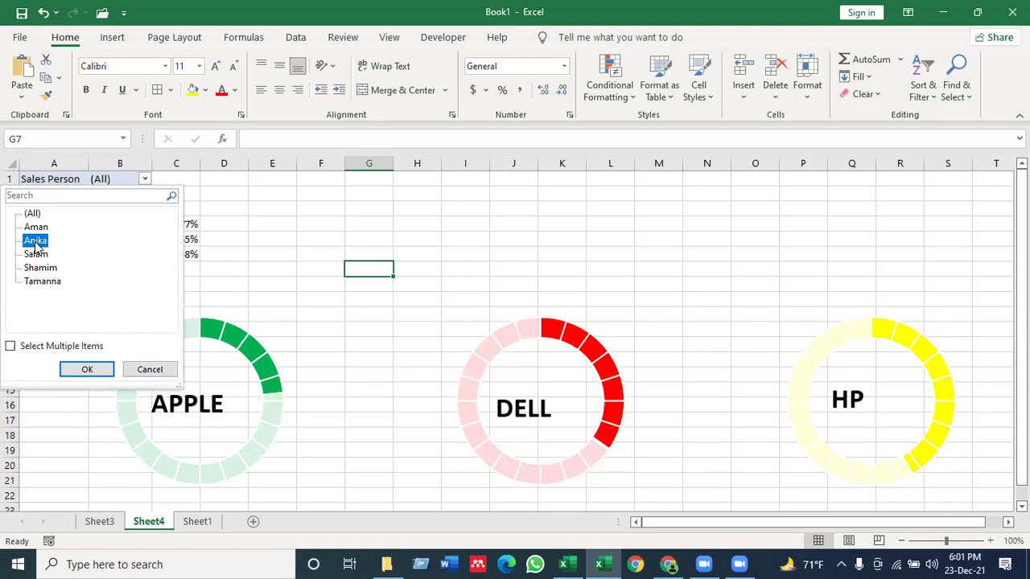
click(72, 369)
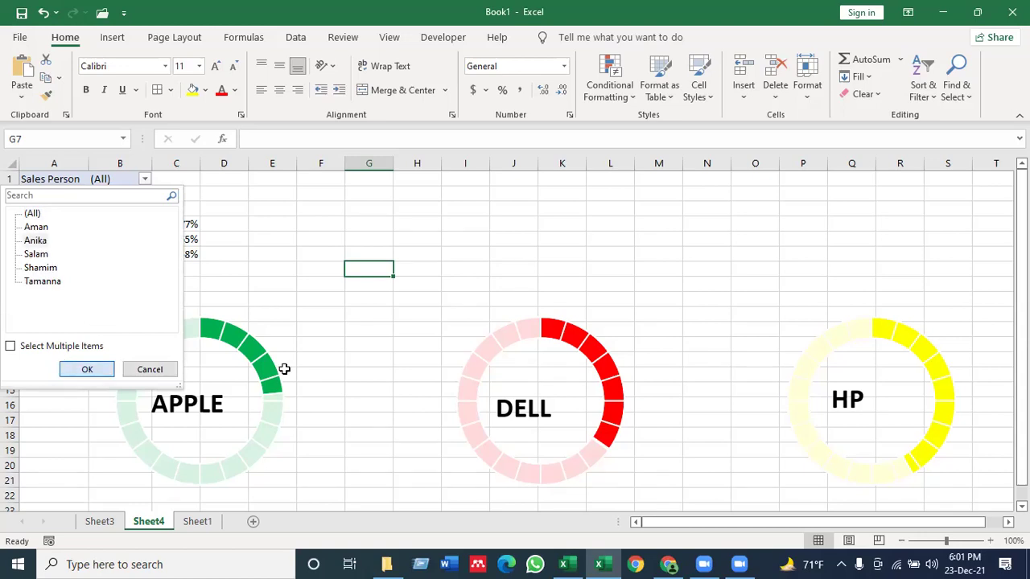
click(576, 231)
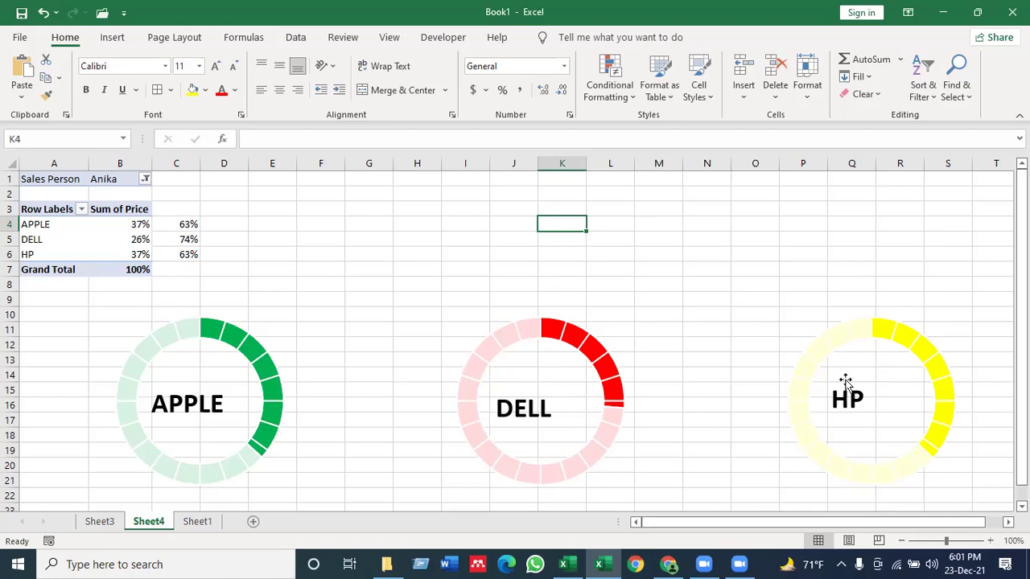
click(608, 255)
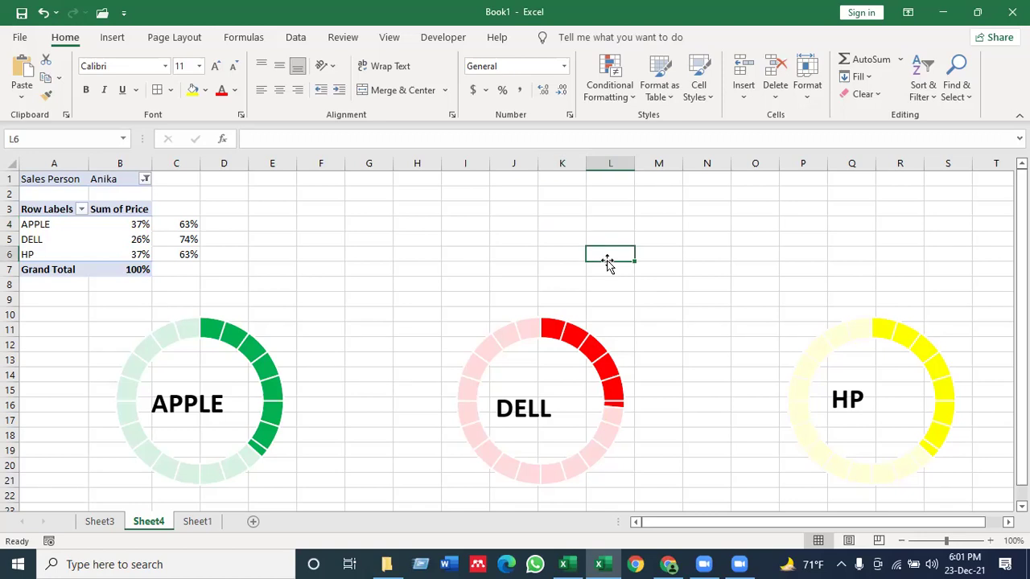